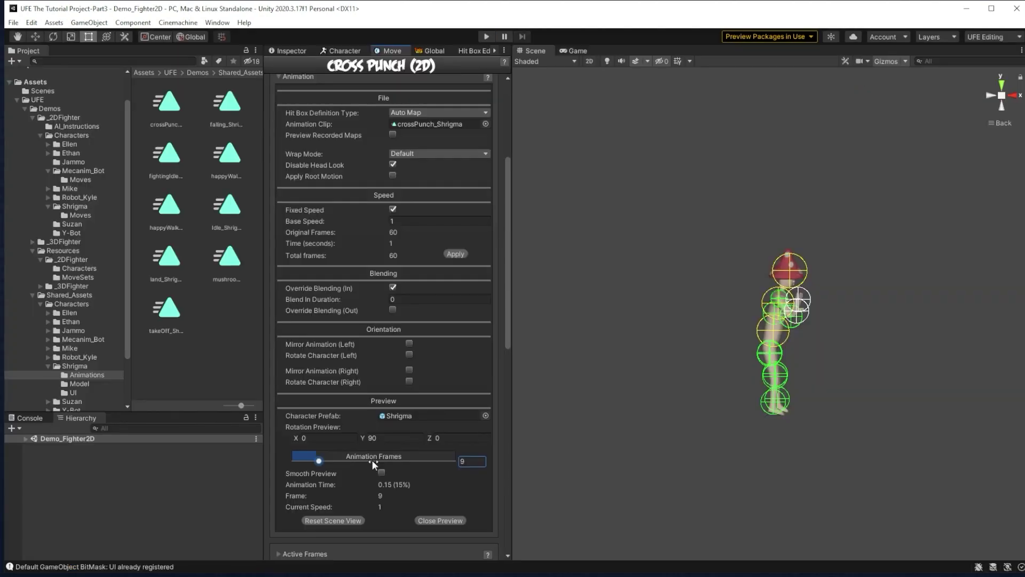
Preview the Cross Punch pose near frame 17, then enter 20 in Hit Stun on Hit
{"action": "left_click_drag", "start_coordinate": [371, 459], "coordinate": [457, 471]}
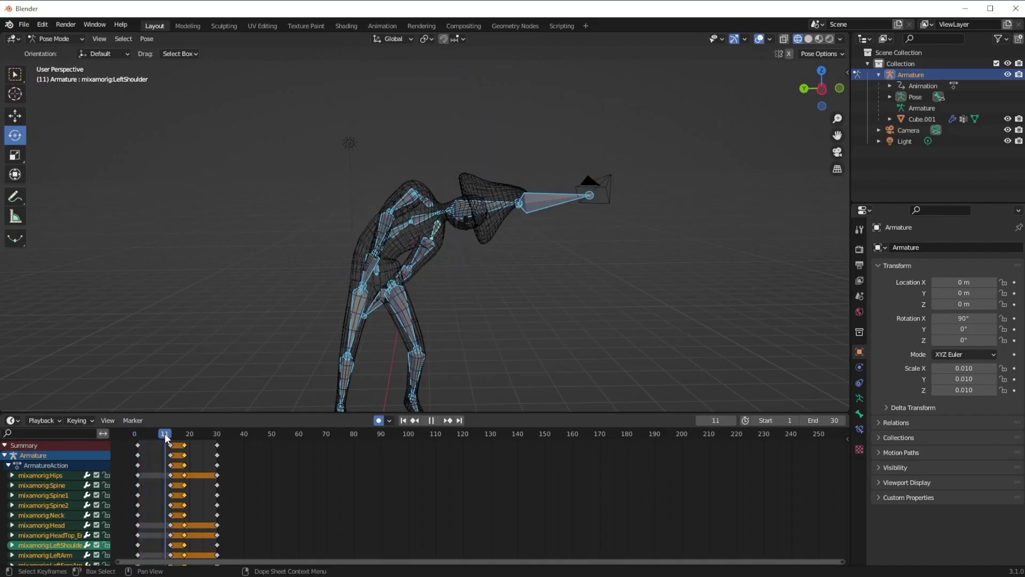
{"action": "left_click_drag", "start_coordinate": [168, 433], "coordinate": [182, 433]}
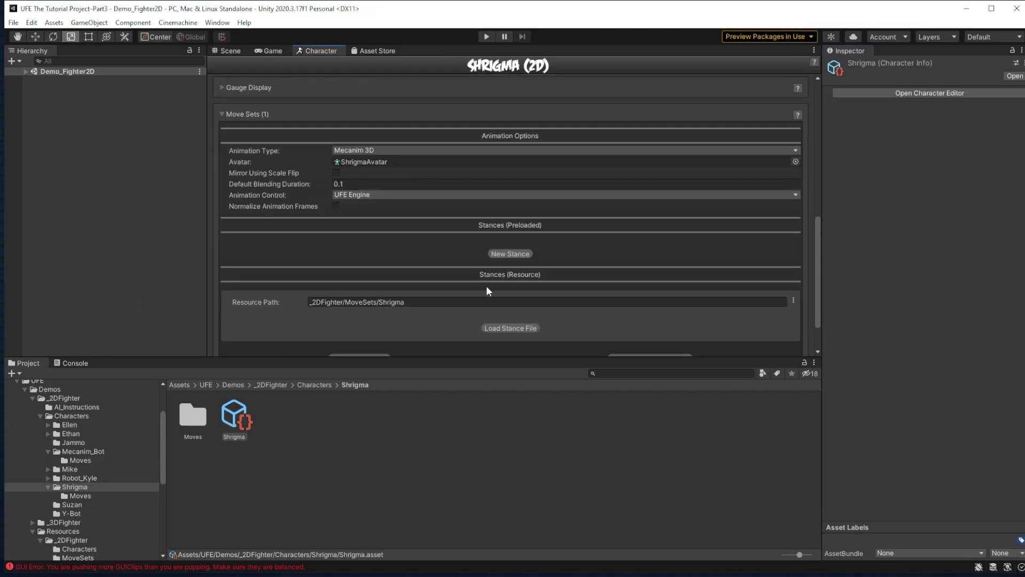
{"action": "scroll", "coordinate": [486, 285], "scroll_direction": "down", "scroll_amount": 4}
{"action": "left_click", "coordinate": [235, 258]}
{"action": "scroll", "coordinate": [513, 287], "scroll_direction": "down", "scroll_amount": 5}
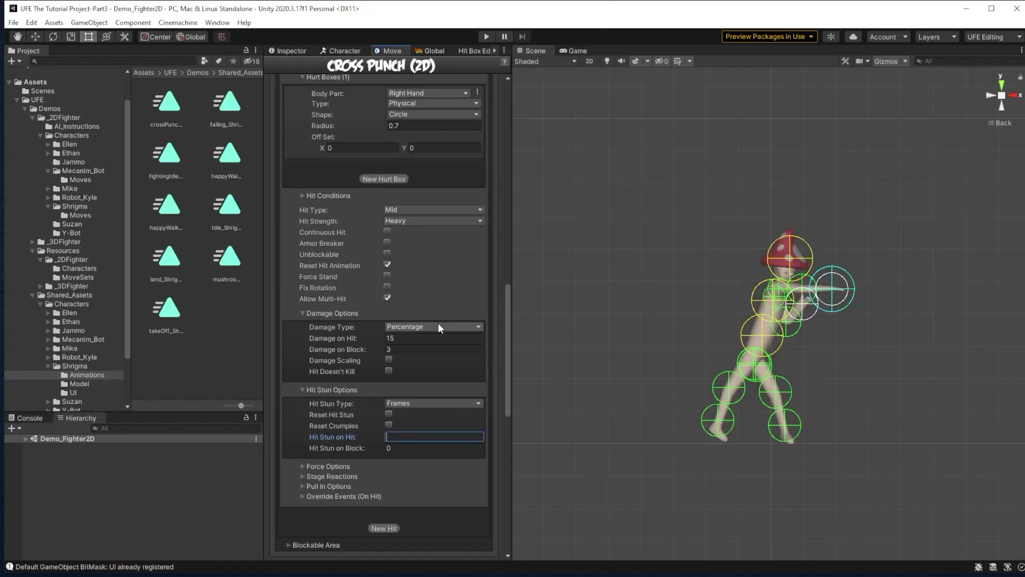
{"action": "type", "text": "20"}
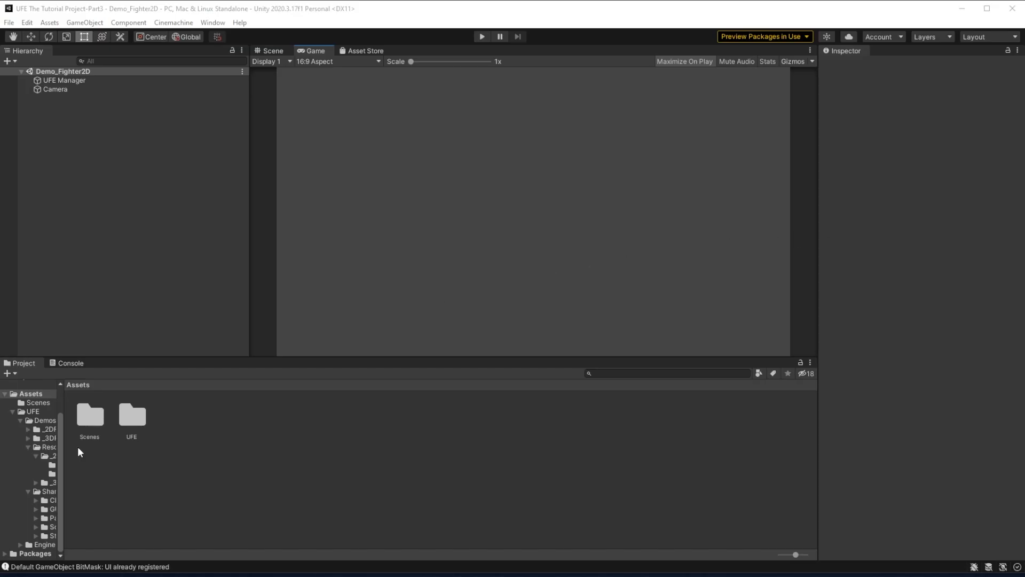
Browse to the Shrigma character asset under _2DFighter and open its Character Editor
{"action": "left_click", "coordinate": [45, 421]}
{"action": "double_click", "coordinate": [126, 415]}
{"action": "double_click", "coordinate": [132, 415]}
{"action": "left_click", "coordinate": [344, 416]}
{"action": "double_click", "coordinate": [343, 417]}
{"action": "left_click", "coordinate": [89, 417]}
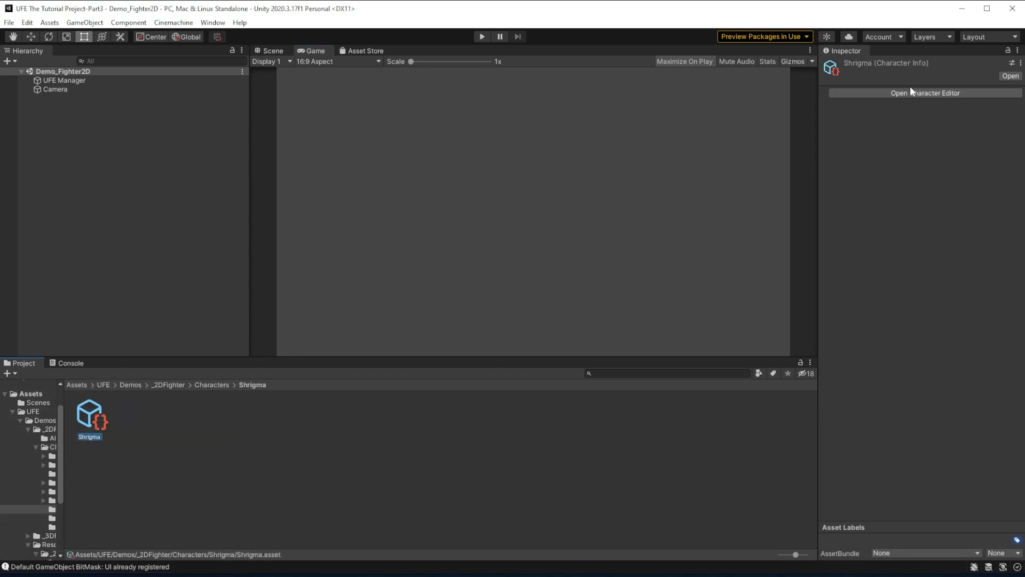
{"action": "left_click", "coordinate": [911, 93]}
Expand Shrigma's Move Sets and load Stance 1 from _2DFighter/MoveSets/Mecanim_Bot
{"action": "left_click_drag", "start_coordinate": [211, 149], "coordinate": [485, 198]}
{"action": "scroll", "coordinate": [373, 224], "scroll_direction": "down", "scroll_amount": 3}
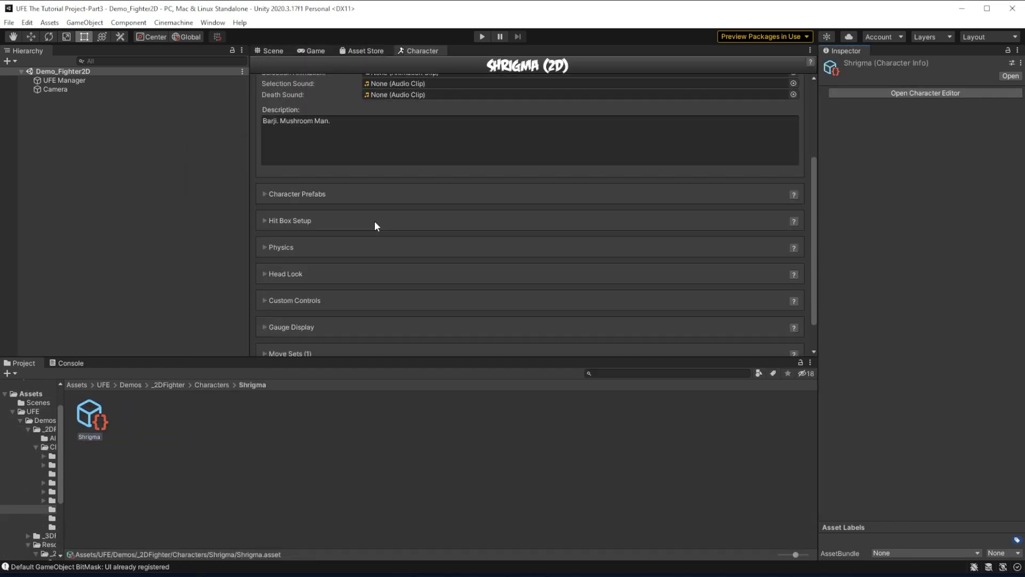
{"action": "scroll", "coordinate": [363, 240], "scroll_direction": "down", "scroll_amount": 2}
{"action": "left_click", "coordinate": [266, 314]}
{"action": "scroll", "coordinate": [380, 224], "scroll_direction": "down", "scroll_amount": 8}
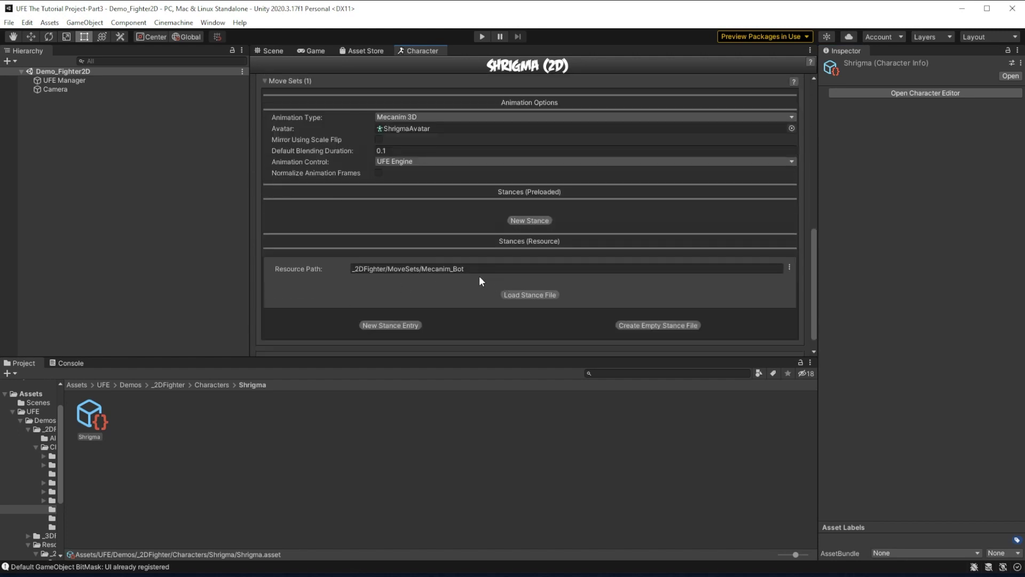
{"action": "left_click", "coordinate": [540, 295]}
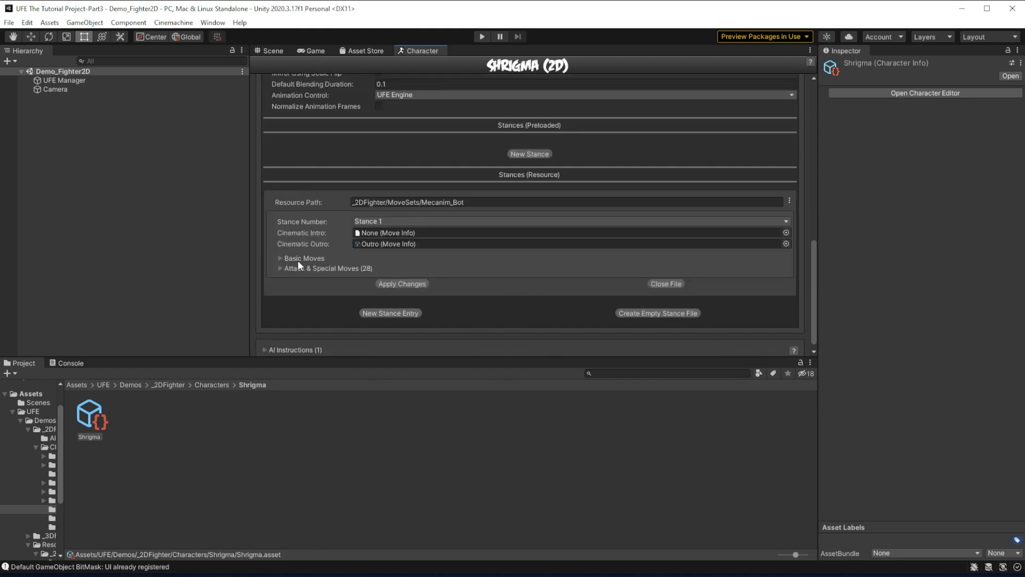
{"action": "left_click", "coordinate": [360, 203]}
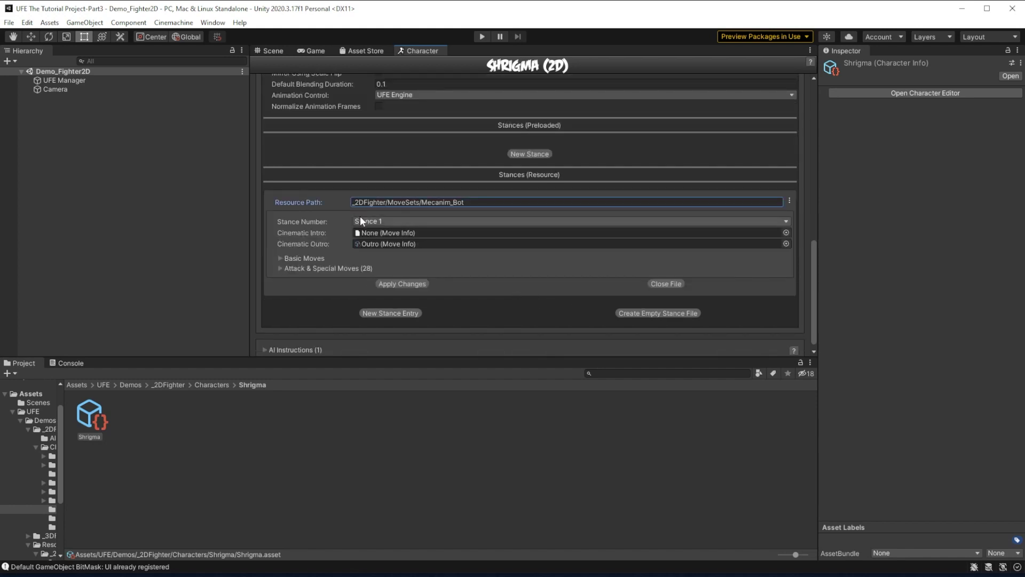
{"action": "left_click", "coordinate": [411, 221]}
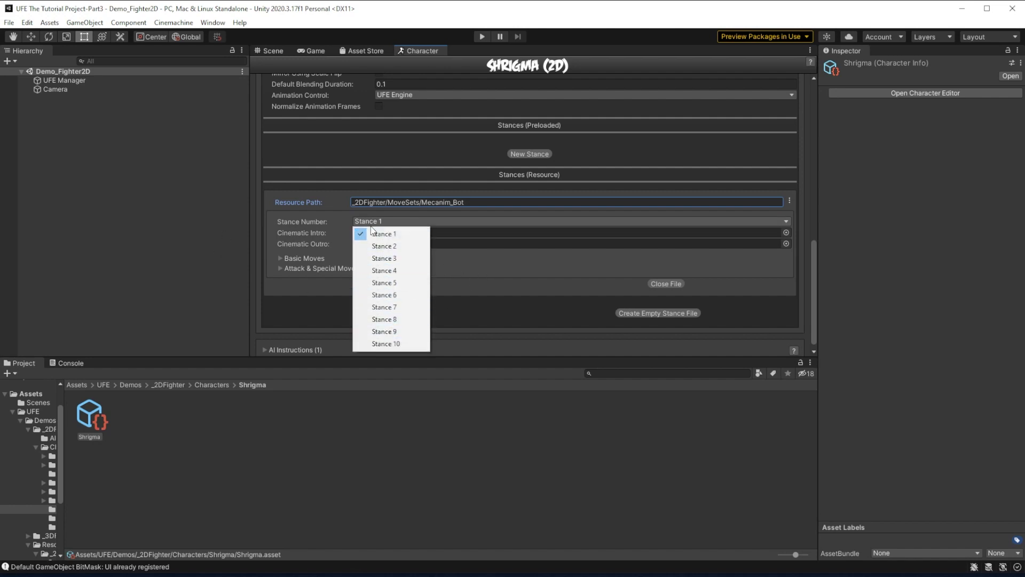
{"action": "scroll", "coordinate": [359, 212], "scroll_direction": "down", "scroll_amount": 1}
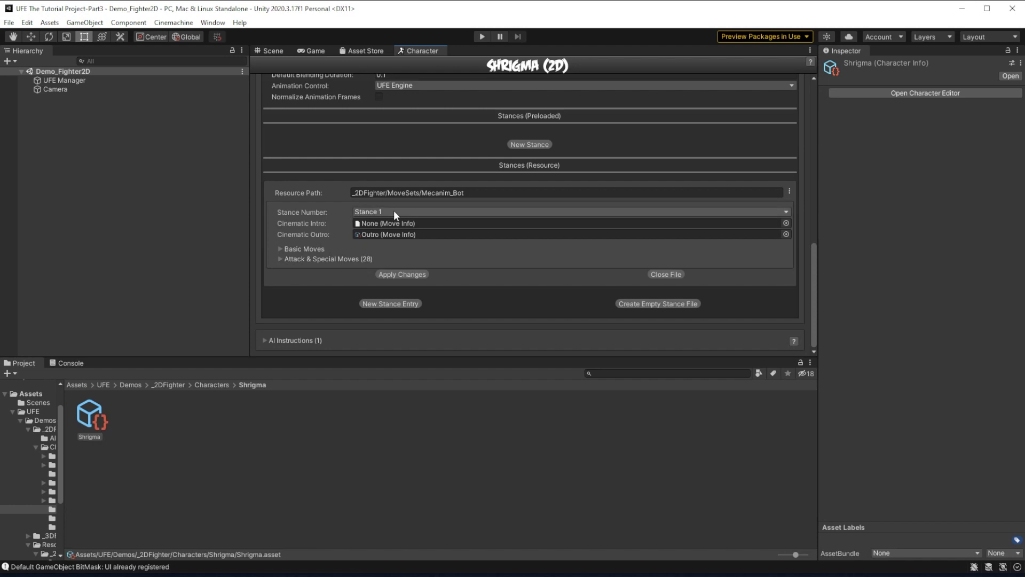
{"action": "left_click", "coordinate": [279, 248]}
{"action": "scroll", "coordinate": [305, 229], "scroll_direction": "down", "scroll_amount": 5}
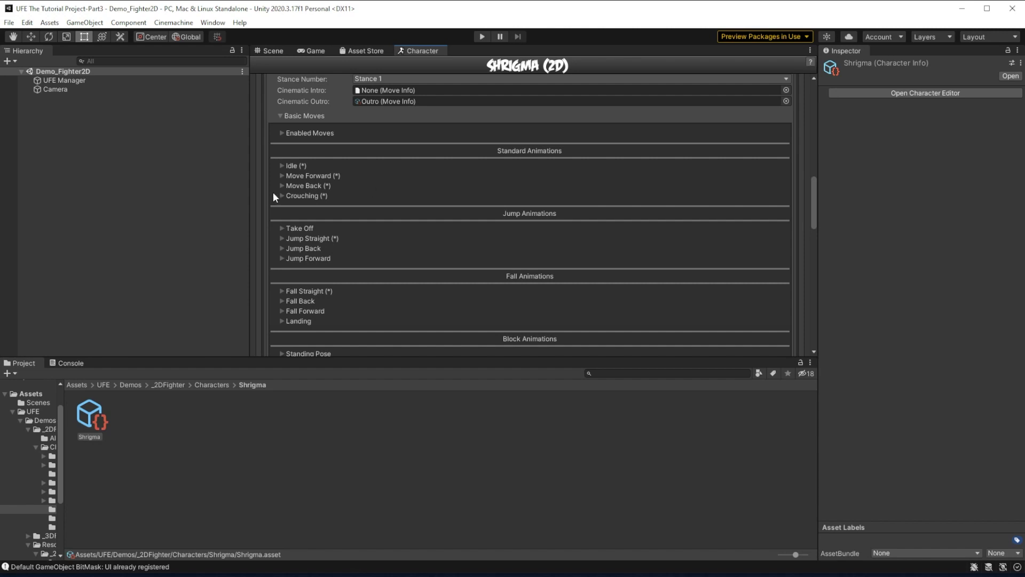
{"action": "scroll", "coordinate": [480, 254], "scroll_direction": "down", "scroll_amount": 4}
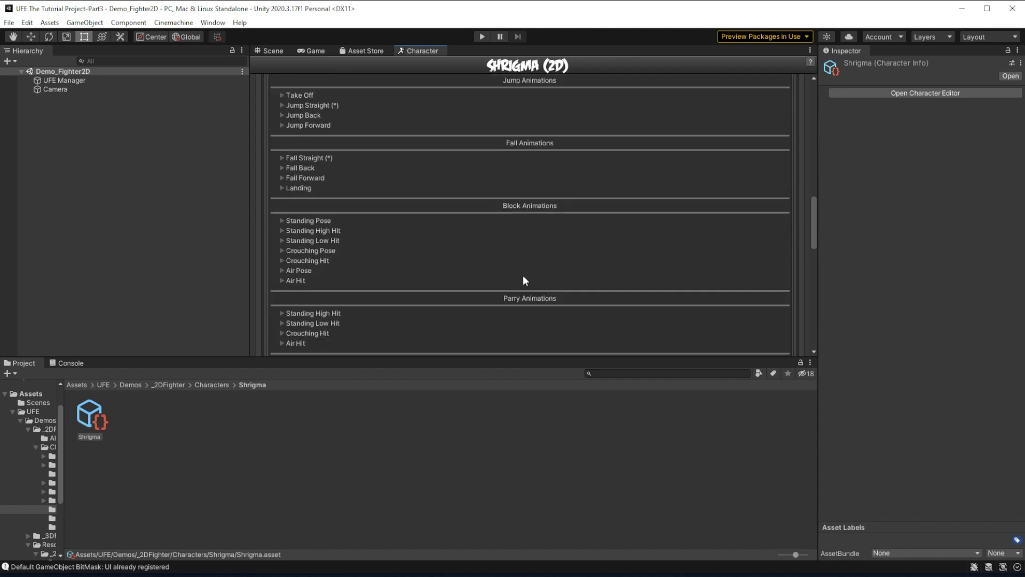
{"action": "scroll", "coordinate": [449, 264], "scroll_direction": "up", "scroll_amount": 2}
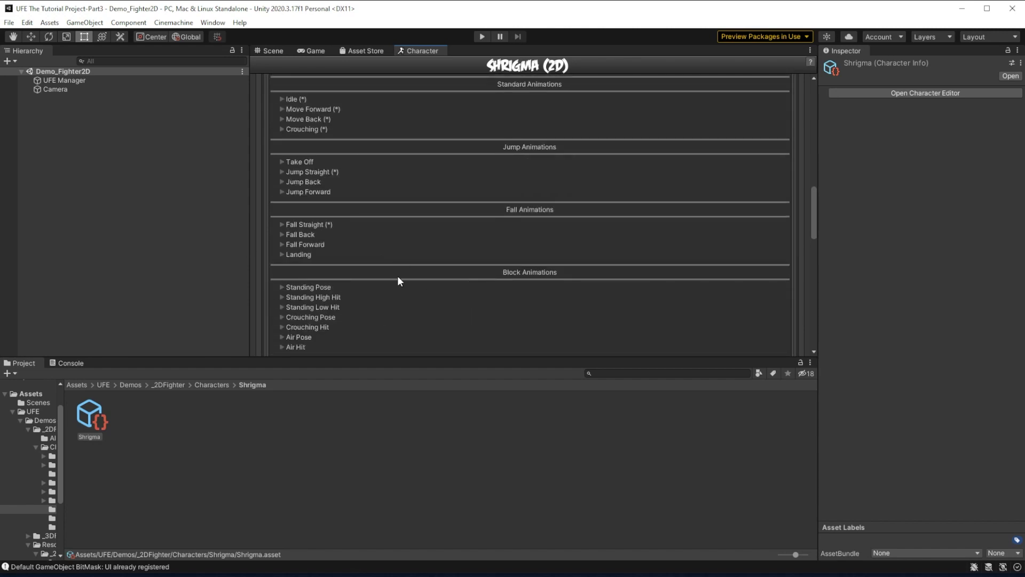
{"action": "scroll", "coordinate": [398, 272], "scroll_direction": "up", "scroll_amount": 2}
{"action": "left_click", "coordinate": [280, 116]}
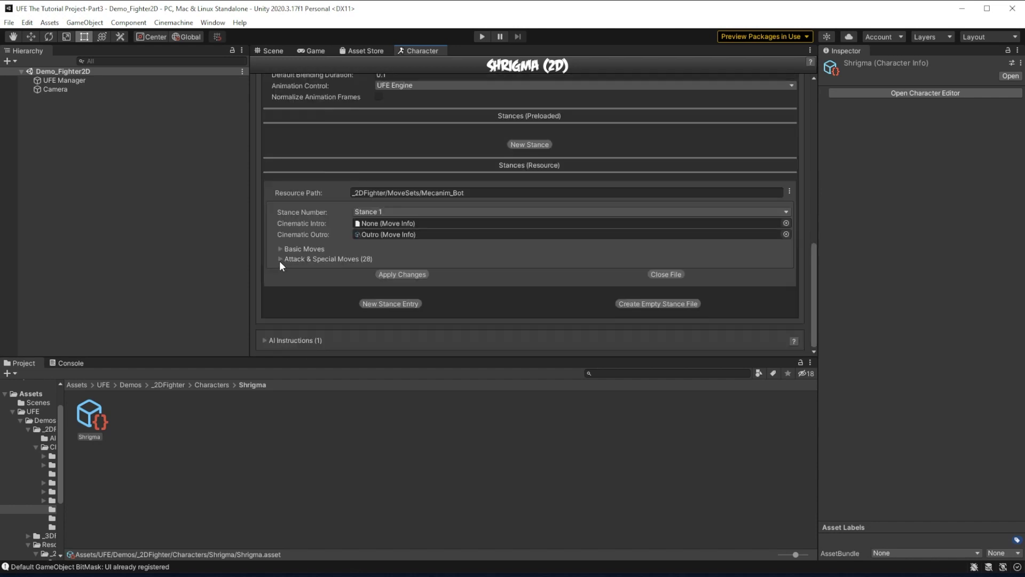
{"action": "left_click", "coordinate": [280, 259]}
{"action": "scroll", "coordinate": [310, 255], "scroll_direction": "down", "scroll_amount": 4}
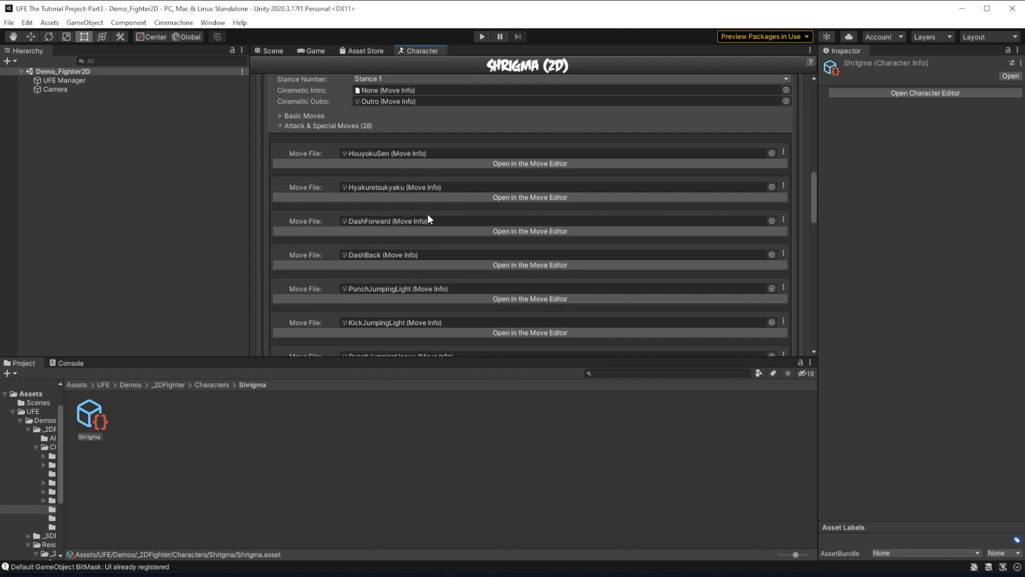
{"action": "left_click", "coordinate": [282, 126]}
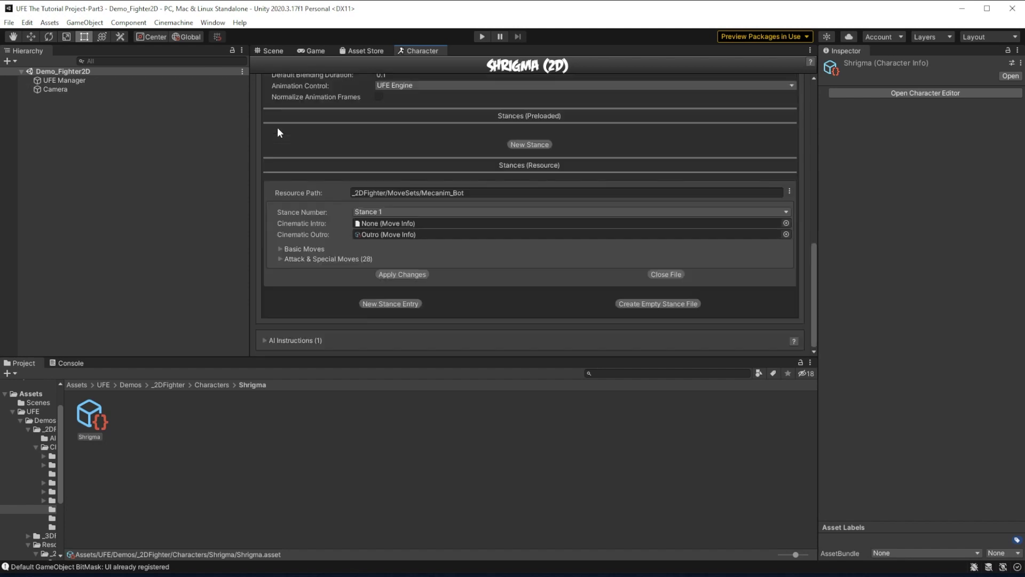
{"action": "left_click", "coordinate": [278, 248]}
{"action": "scroll", "coordinate": [408, 197], "scroll_direction": "down", "scroll_amount": 5}
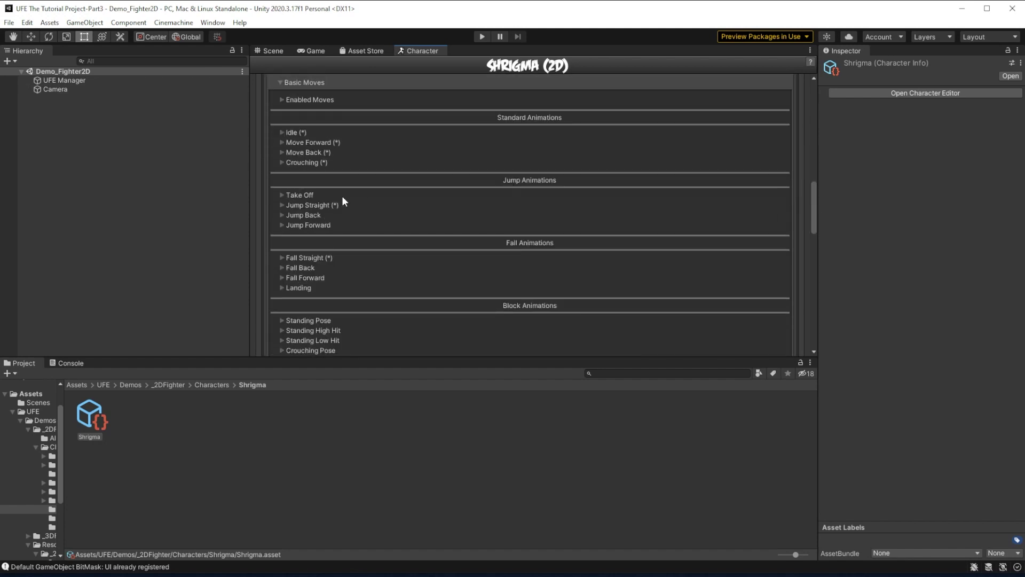
{"action": "scroll", "coordinate": [343, 200], "scroll_direction": "down", "scroll_amount": 2}
{"action": "left_click", "coordinate": [279, 190]}
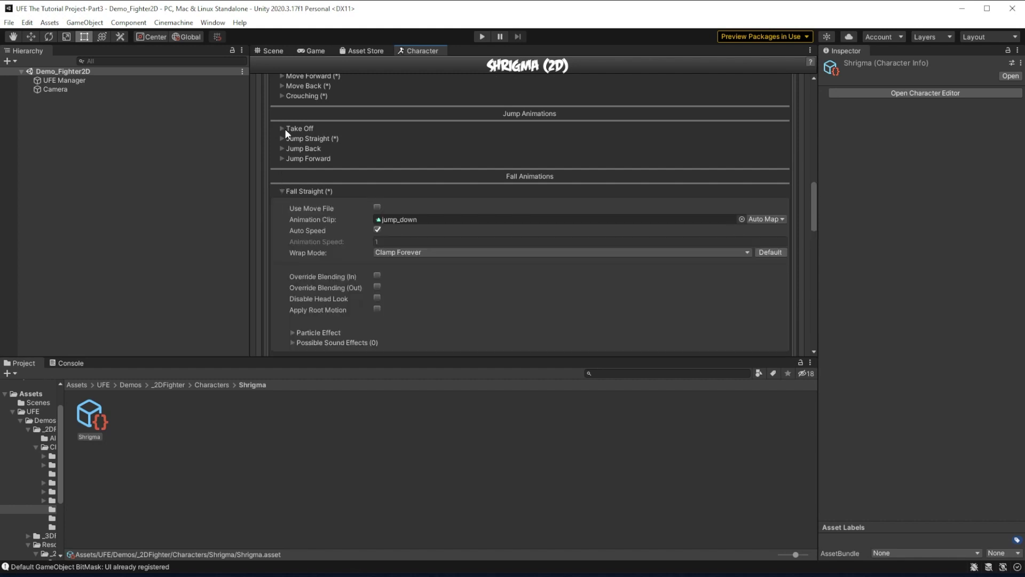
{"action": "left_click", "coordinate": [282, 128]}
{"action": "scroll", "coordinate": [342, 171], "scroll_direction": "down", "scroll_amount": 2}
{"action": "scroll", "coordinate": [409, 245], "scroll_direction": "down", "scroll_amount": 12}
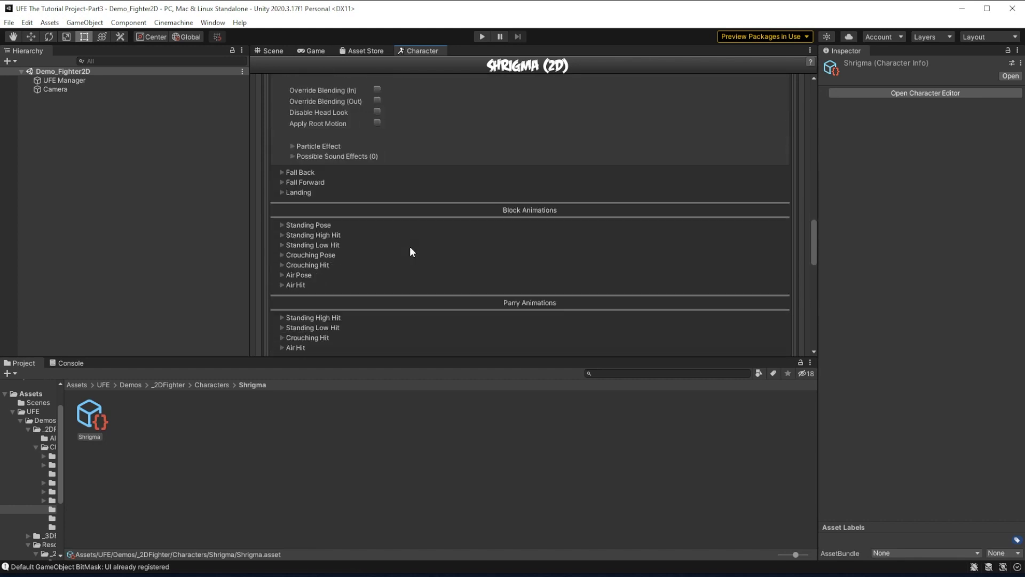
{"action": "scroll", "coordinate": [410, 252], "scroll_direction": "down", "scroll_amount": 1}
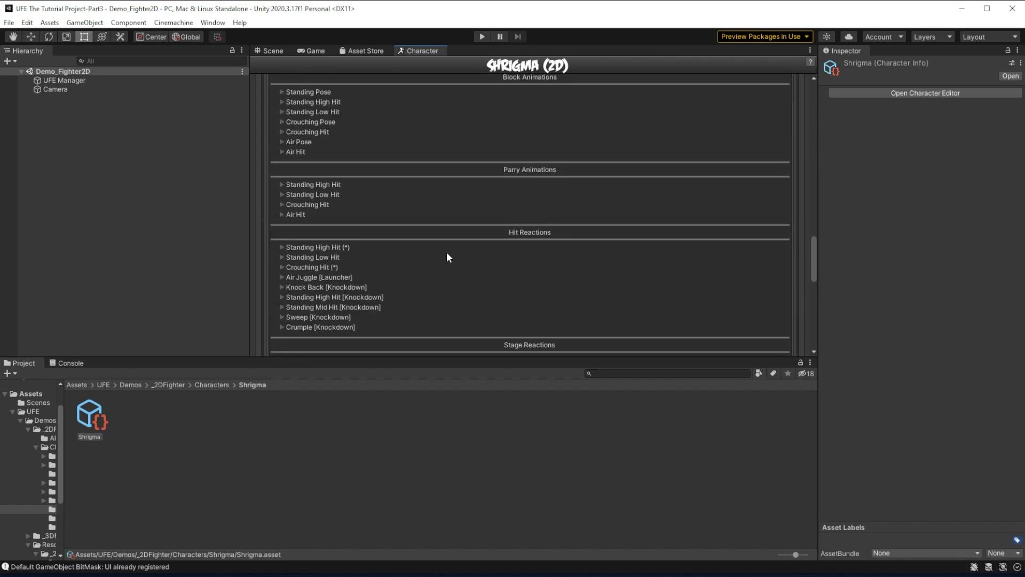
{"action": "left_click", "coordinate": [283, 248]}
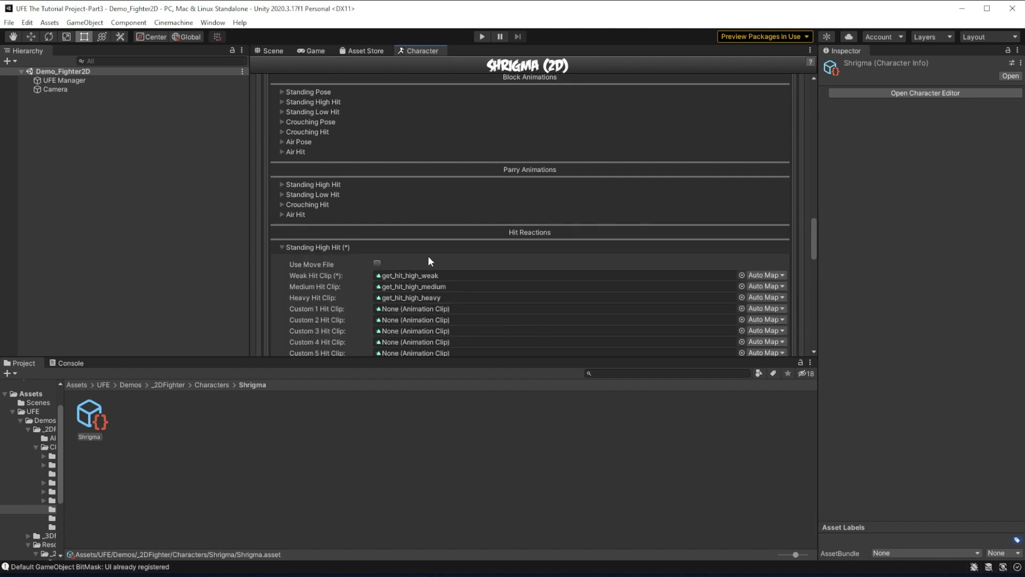
{"action": "scroll", "coordinate": [428, 255], "scroll_direction": "down", "scroll_amount": 2}
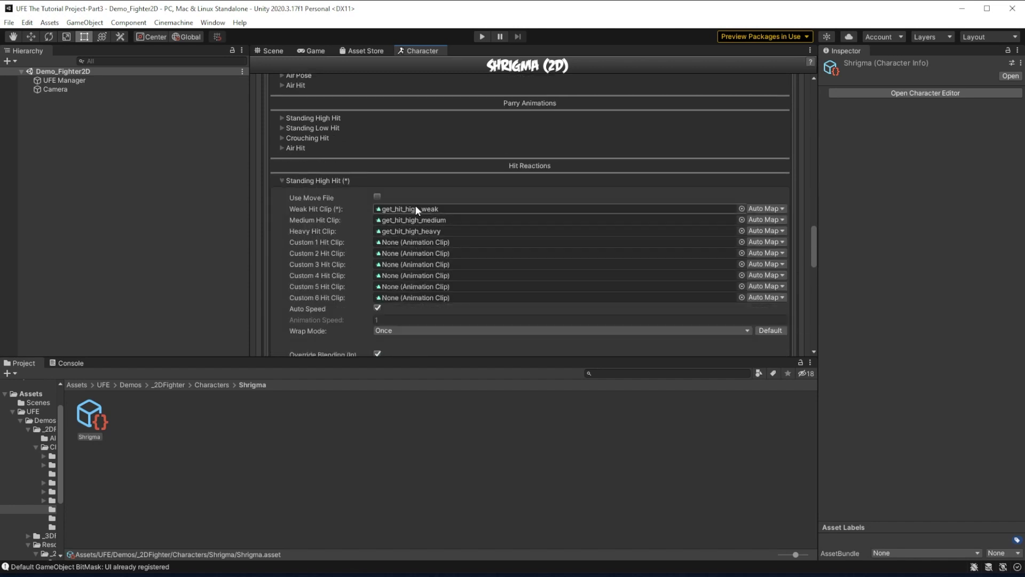
{"action": "scroll", "coordinate": [421, 231], "scroll_direction": "down", "scroll_amount": 6}
{"action": "scroll", "coordinate": [402, 224], "scroll_direction": "down", "scroll_amount": 10}
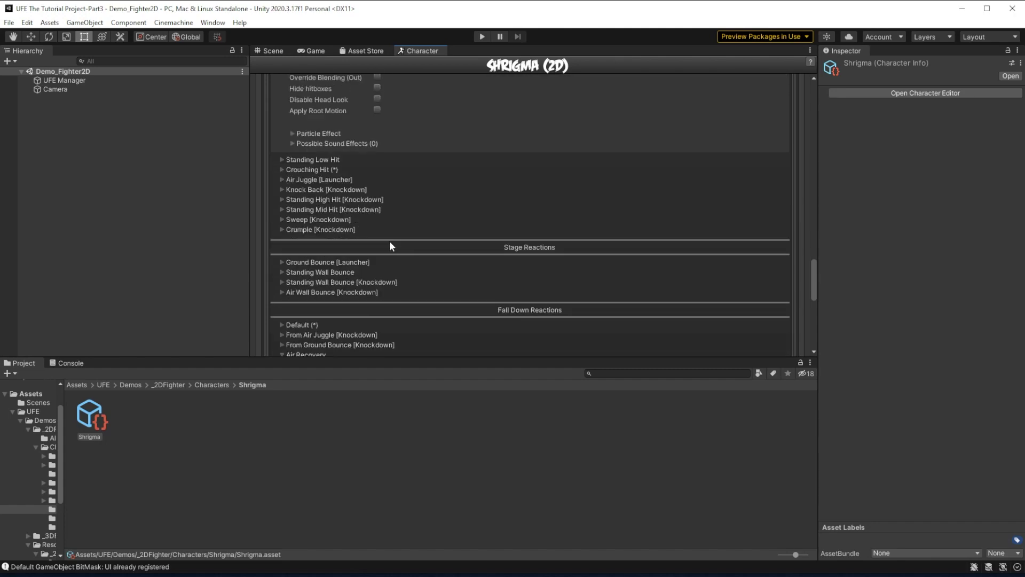
{"action": "scroll", "coordinate": [396, 185], "scroll_direction": "up", "scroll_amount": 15}
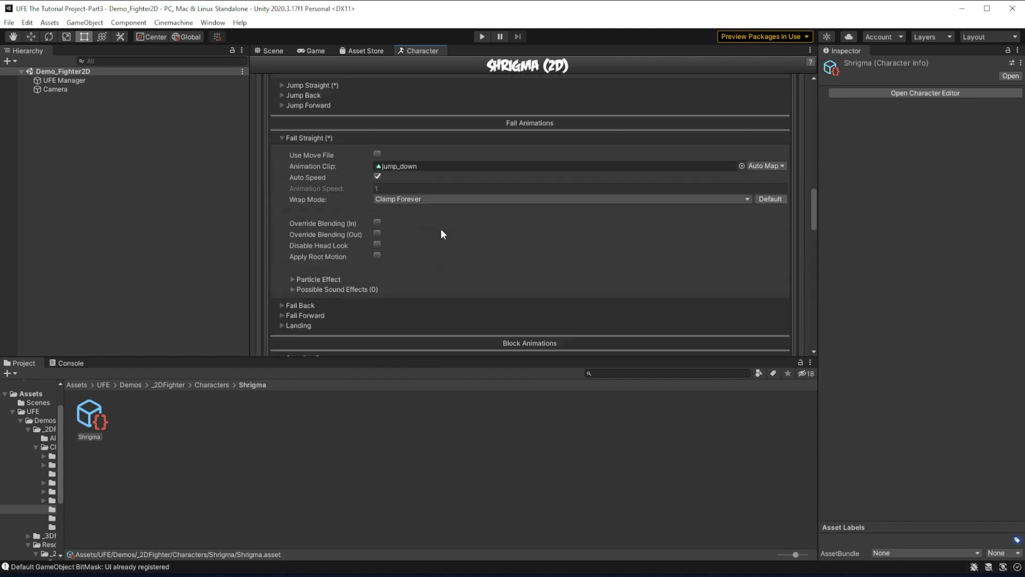
{"action": "scroll", "coordinate": [568, 208], "scroll_direction": "up", "scroll_amount": 7}
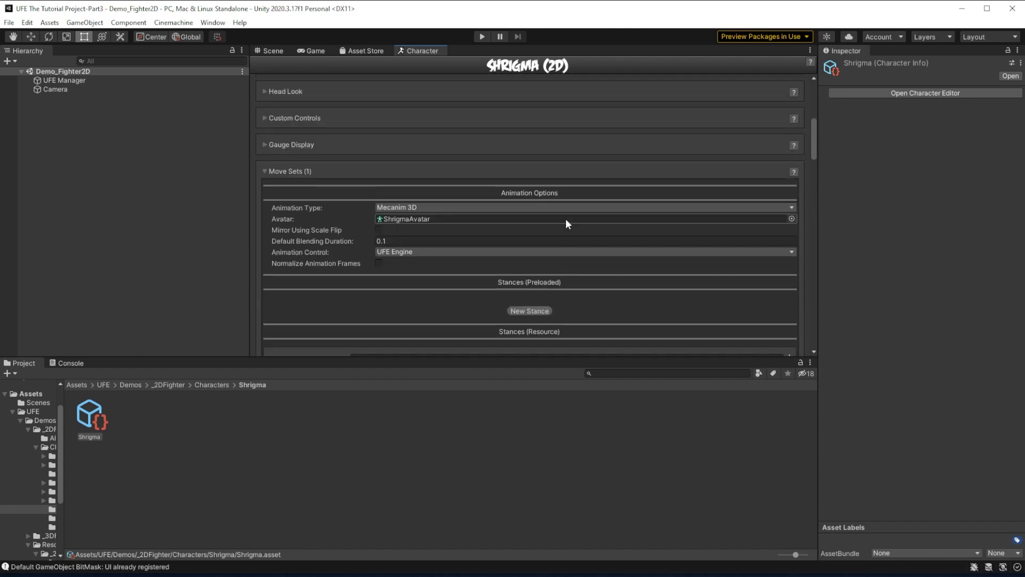
{"action": "scroll", "coordinate": [512, 218], "scroll_direction": "down", "scroll_amount": 3}
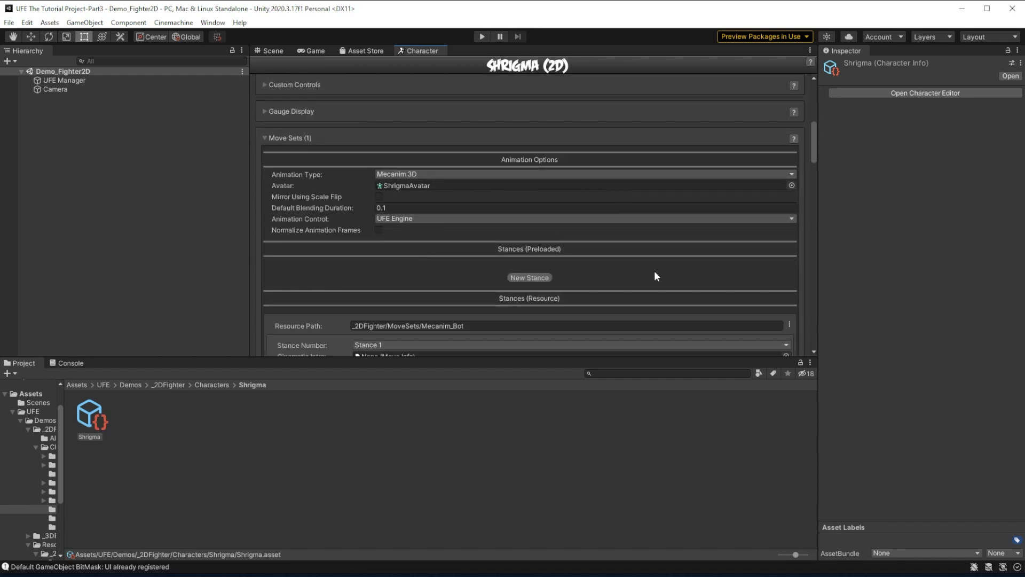
{"action": "scroll", "coordinate": [597, 235], "scroll_direction": "down", "scroll_amount": 1}
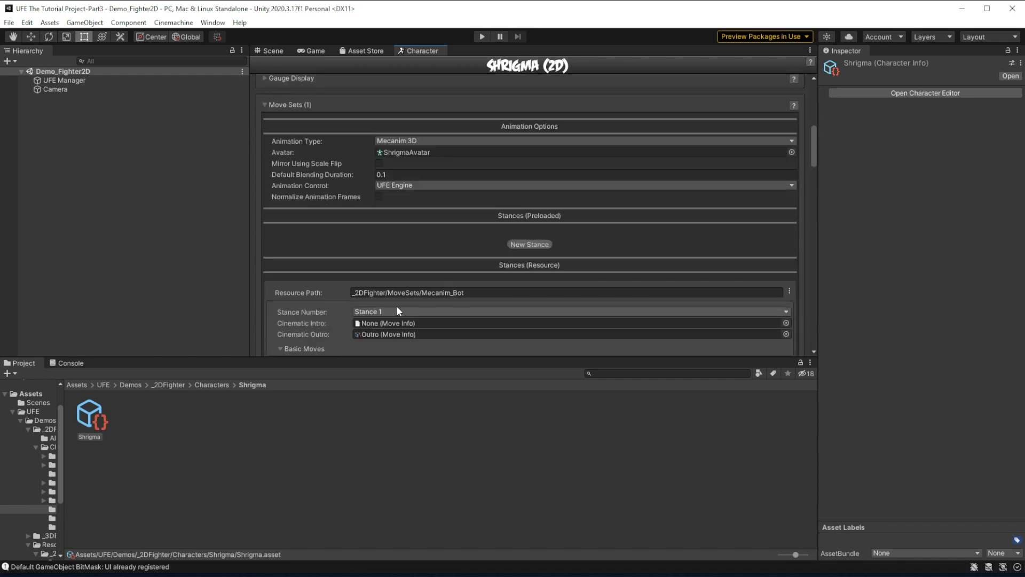
Navigate the Project panel to Demos/Resources/_2DFighter/MoveSets
{"action": "left_click", "coordinate": [501, 292]}
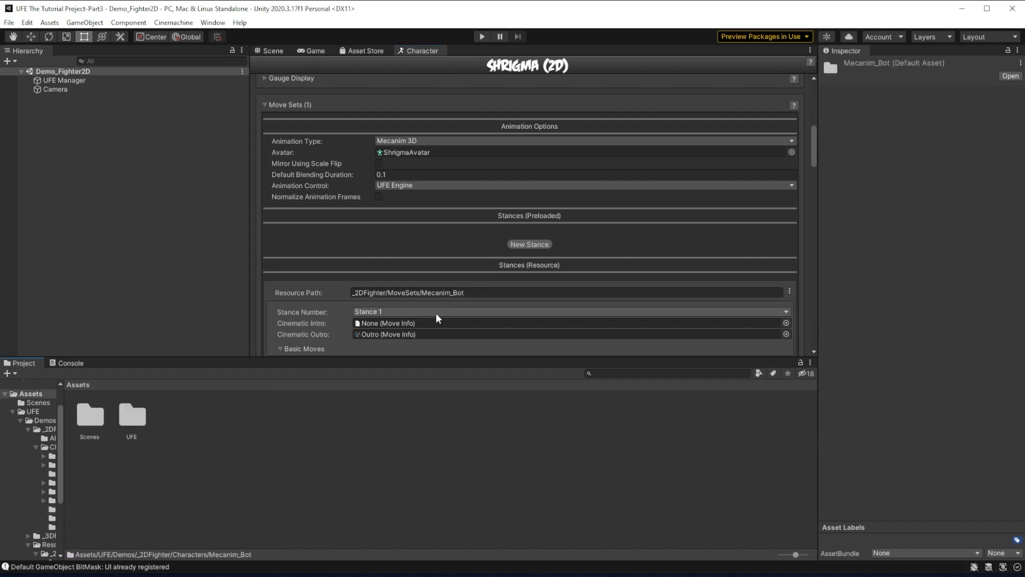
{"action": "double_click", "coordinate": [132, 416]}
{"action": "double_click", "coordinate": [94, 421]}
{"action": "left_click", "coordinate": [161, 421]}
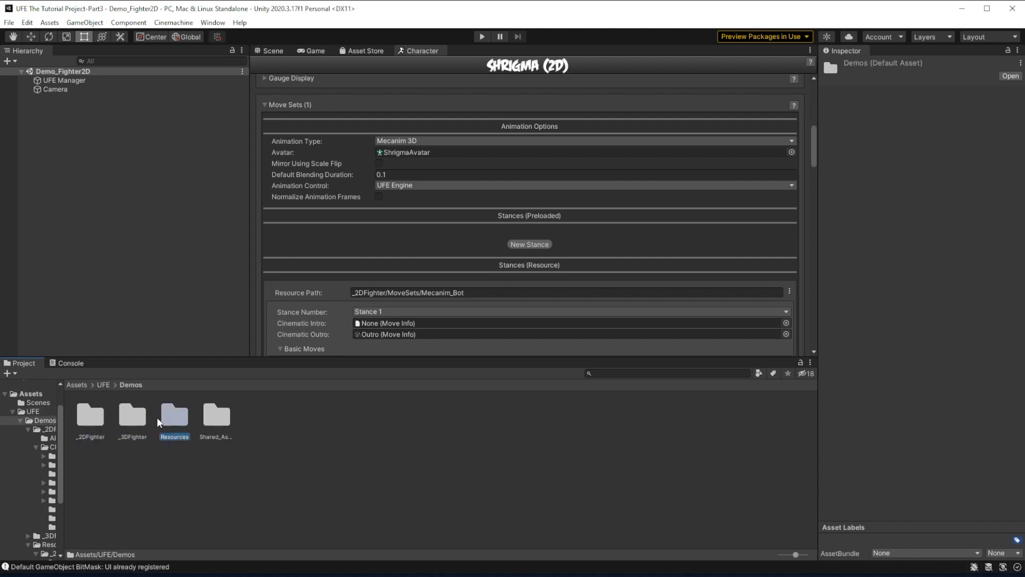
{"action": "double_click", "coordinate": [161, 421]}
{"action": "double_click", "coordinate": [80, 419]}
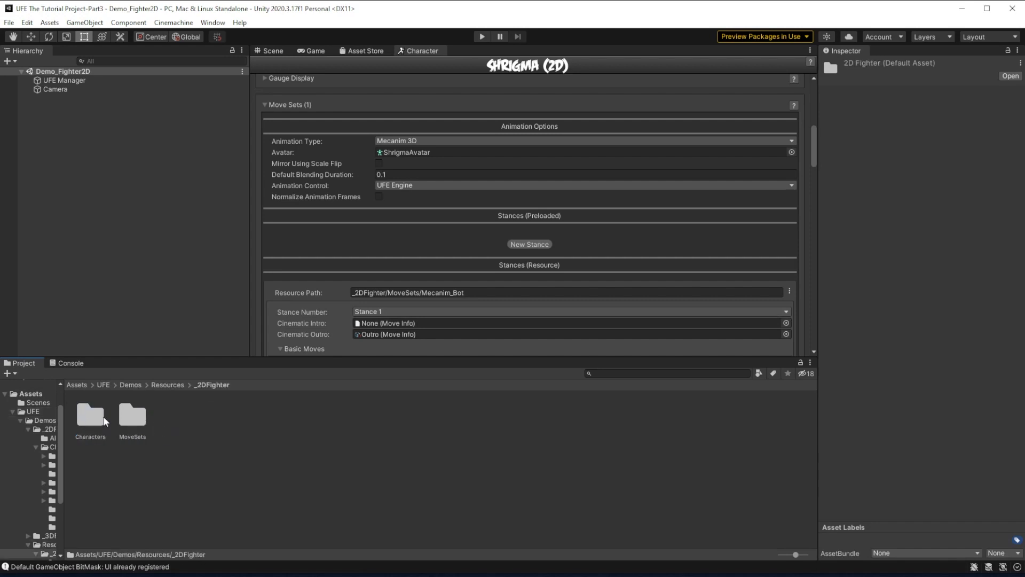
{"action": "left_click", "coordinate": [142, 422]}
{"action": "key", "text": "Return"}
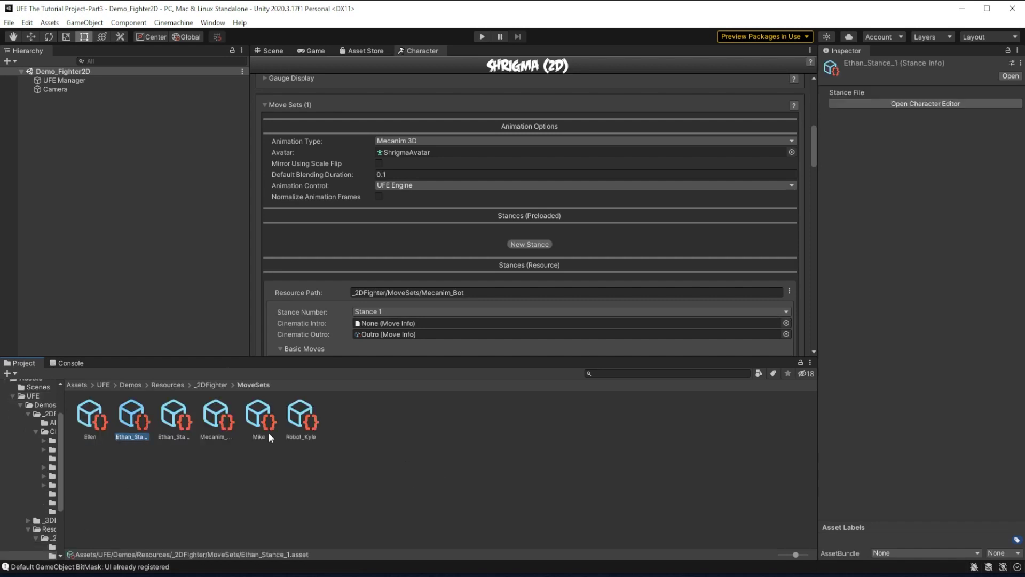
Duplicate the Mecanim_Bot stance file and rename the copy Shrigma
{"action": "left_click", "coordinate": [213, 425]}
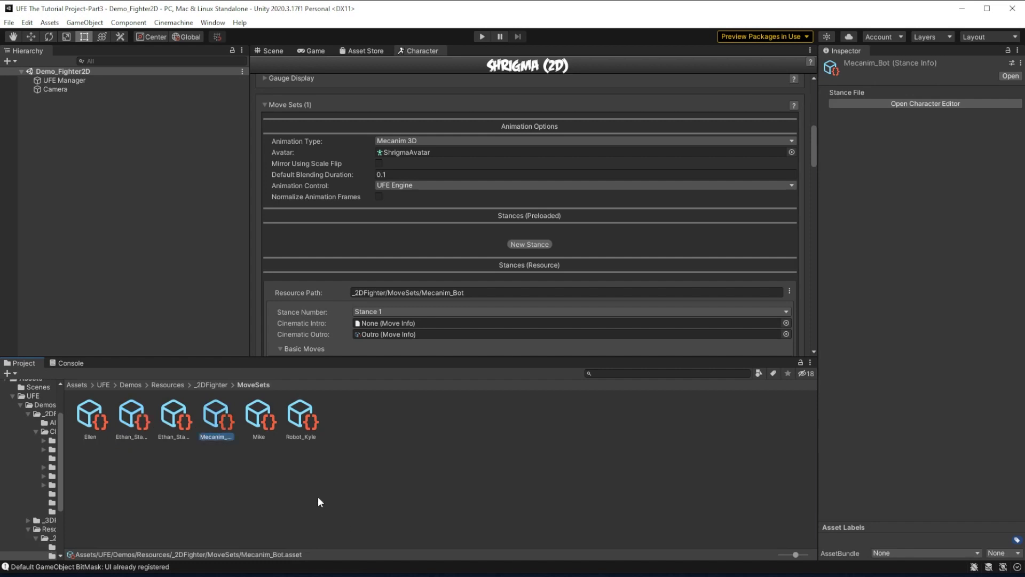
{"action": "key", "text": "ctrl+d"}
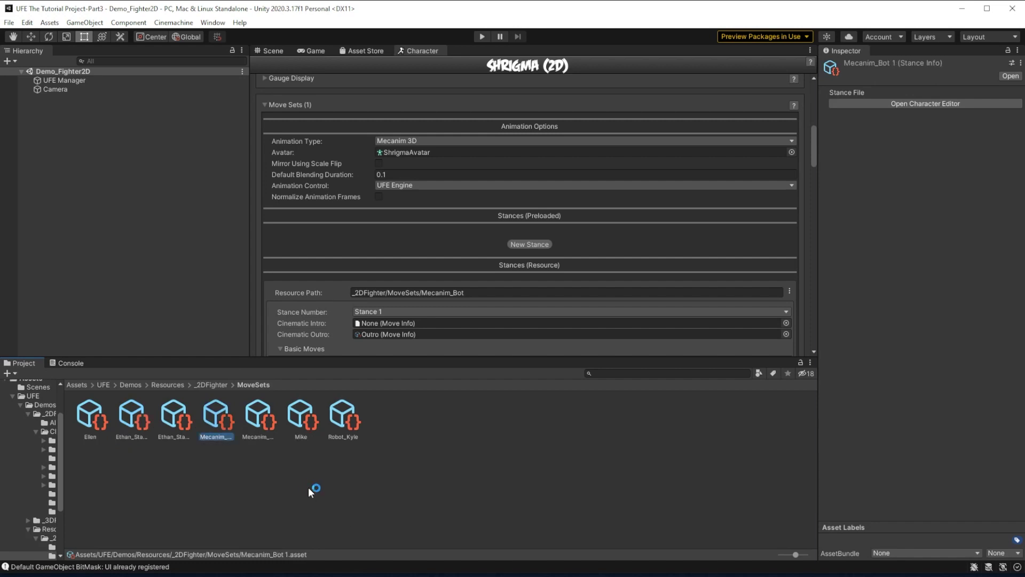
{"action": "key", "text": "F2"}
{"action": "type", "text": "Shrigma"}
{"action": "key", "text": "Return"}
Change Stance 1's Resource Path to _2DFighter/MoveSets/Shrigma
{"action": "left_click", "coordinate": [478, 293]}
{"action": "left_click_drag", "start_coordinate": [474, 291], "coordinate": [419, 293]}
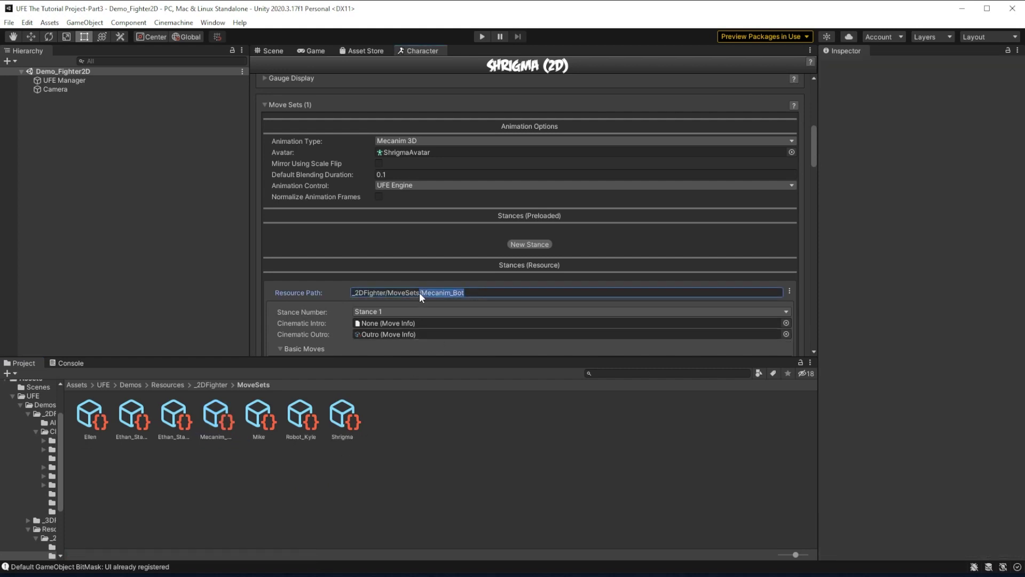
{"action": "type", "text": "/Shrigma"}
{"action": "scroll", "coordinate": [533, 273], "scroll_direction": "down", "scroll_amount": 2}
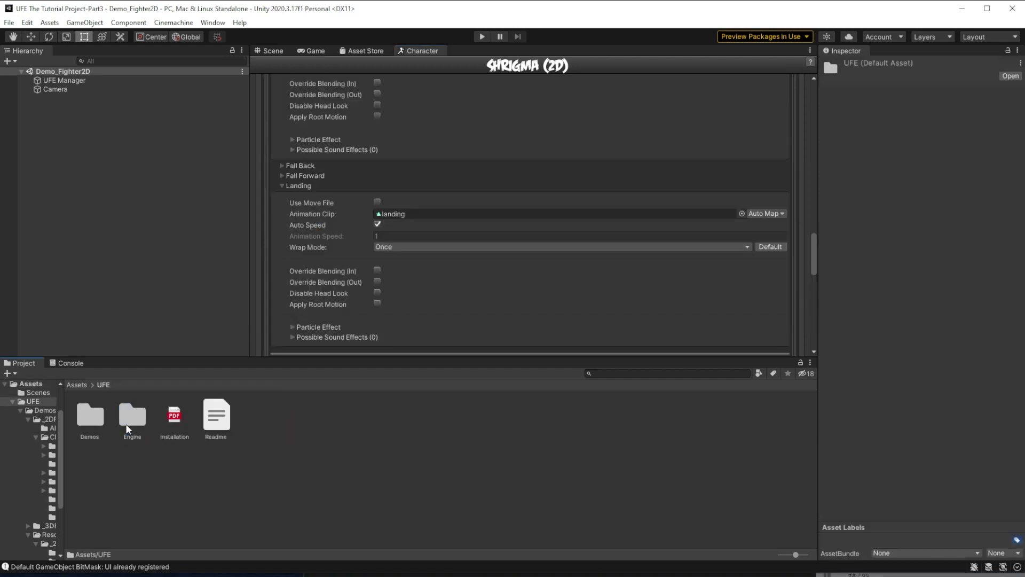
Go to Shared_Assets/Characters/Shrigma and open its Model folder
{"action": "double_click", "coordinate": [91, 416]}
{"action": "double_click", "coordinate": [217, 416]}
{"action": "left_click", "coordinate": [91, 427]}
{"action": "double_click", "coordinate": [91, 415]}
{"action": "double_click", "coordinate": [90, 416]}
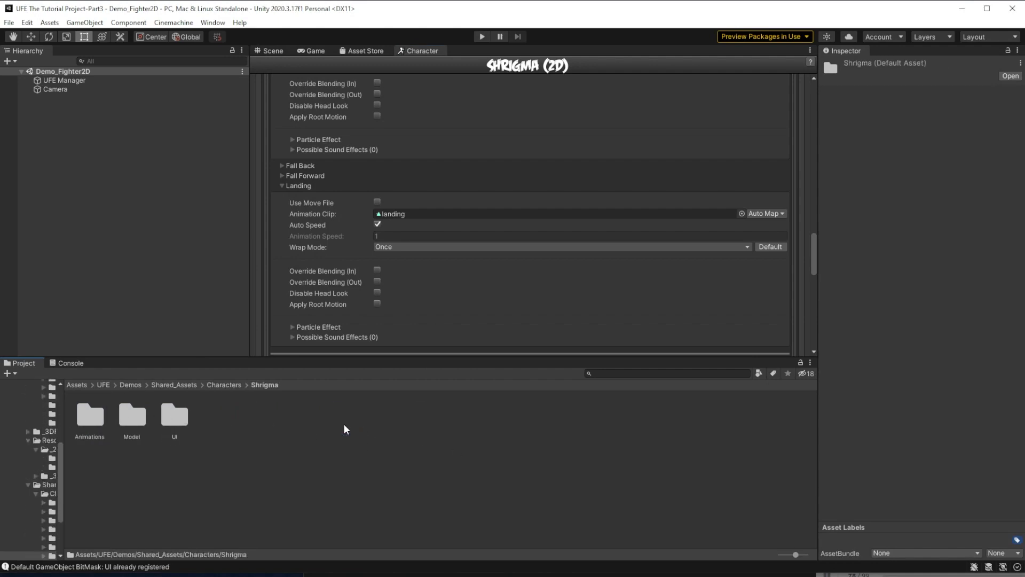
{"action": "double_click", "coordinate": [131, 415]}
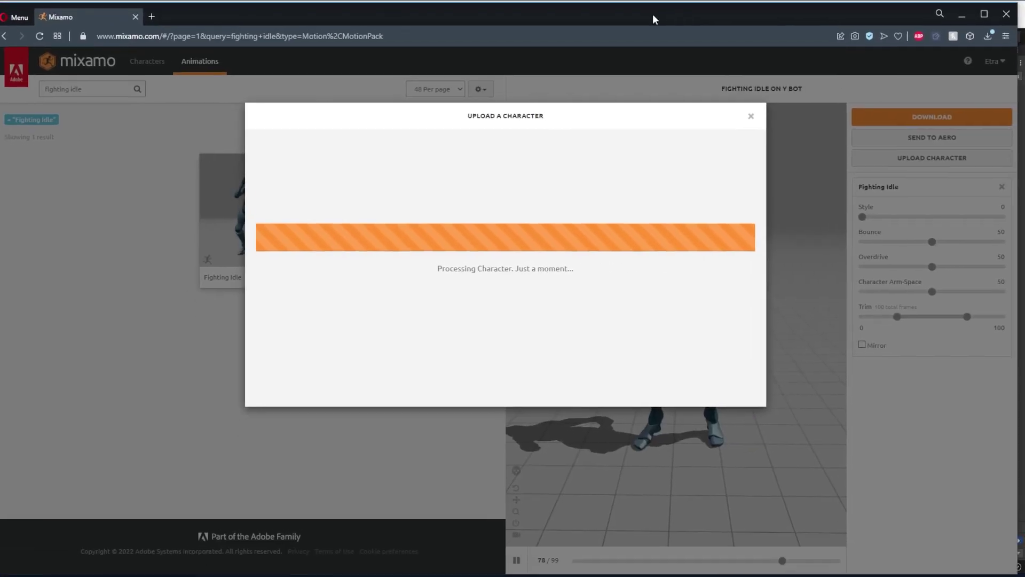
Accept uploaded Shrigma, download Fighting Idle with skin, and set Happy Walk Backward In Place
{"action": "left_click", "coordinate": [746, 419]}
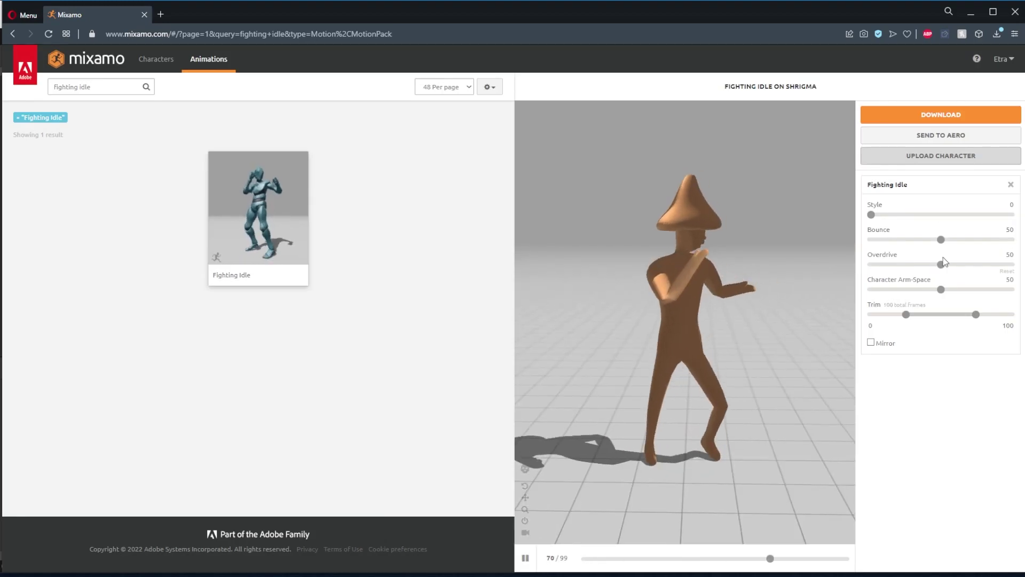
{"action": "left_click", "coordinate": [941, 114]}
{"action": "left_click", "coordinate": [614, 158]}
{"action": "left_click", "coordinate": [613, 183]}
{"action": "left_click", "coordinate": [668, 240]}
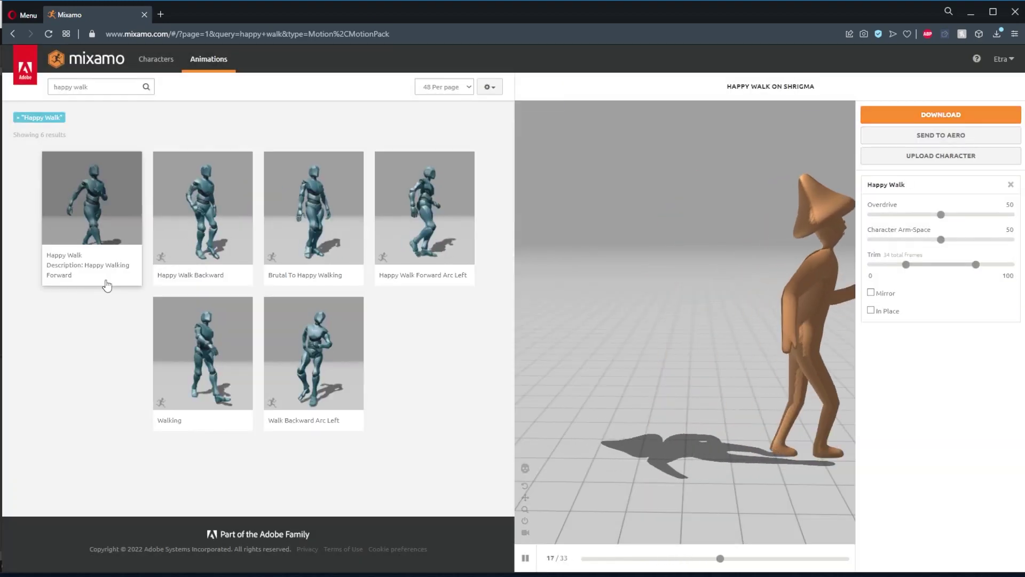
{"action": "left_click", "coordinate": [943, 118]}
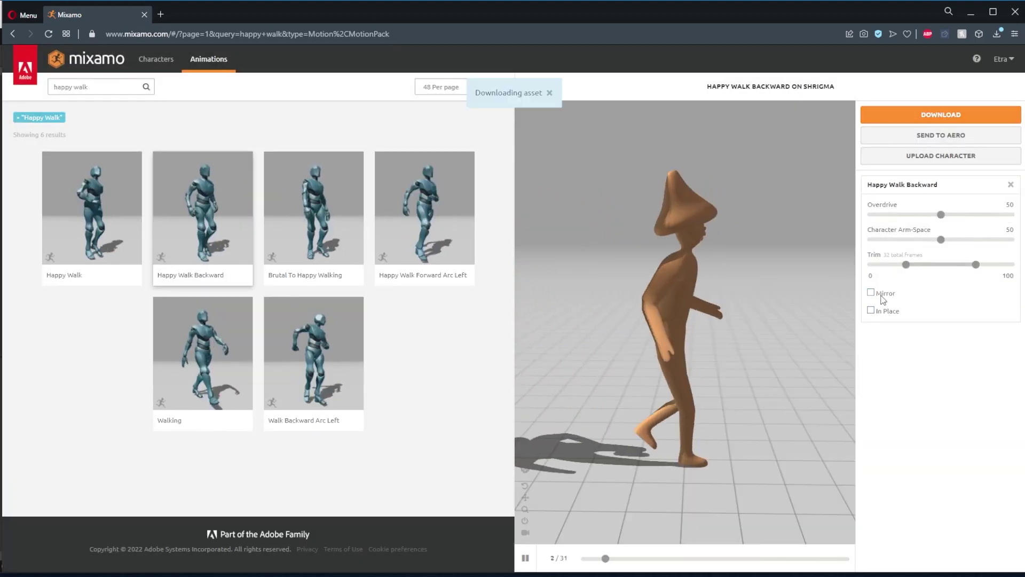
{"action": "left_click", "coordinate": [871, 310]}
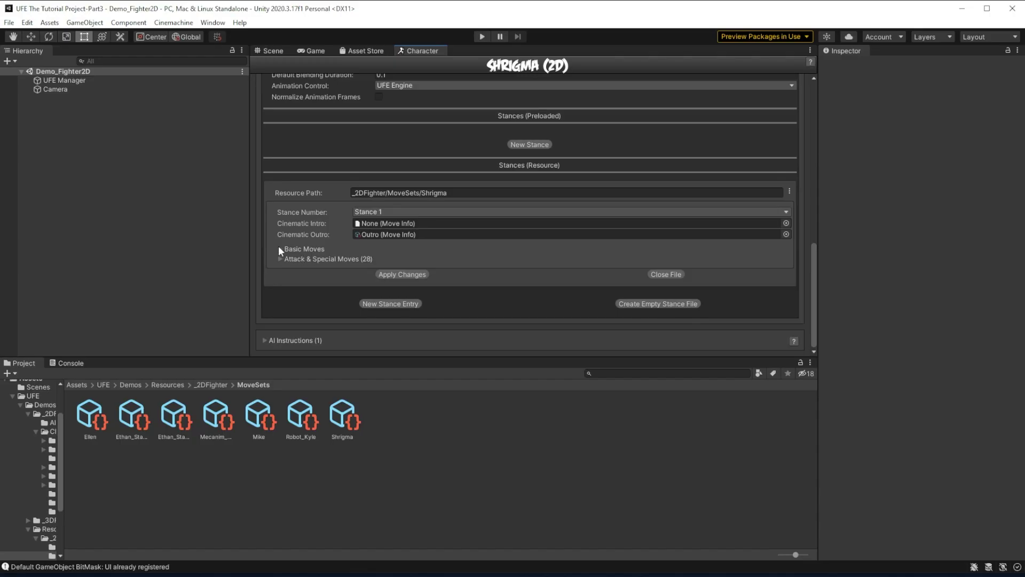
Expand Shrigma's Basic Moves and unfold the Take Off animation settings
{"action": "left_click", "coordinate": [280, 249]}
{"action": "scroll", "coordinate": [283, 225], "scroll_direction": "down", "scroll_amount": 5}
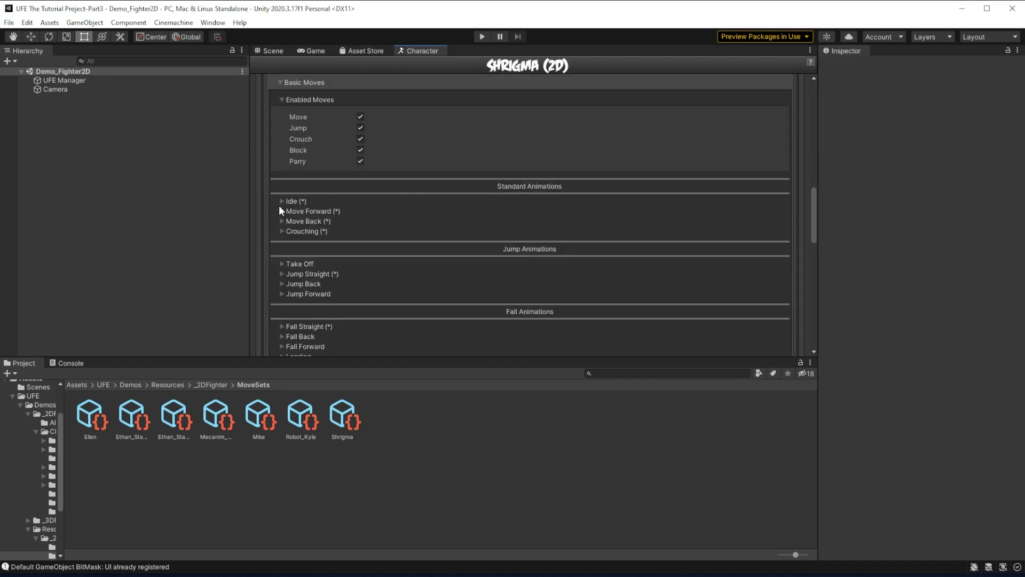
{"action": "left_click", "coordinate": [280, 263]}
{"action": "scroll", "coordinate": [397, 211], "scroll_direction": "down", "scroll_amount": 2}
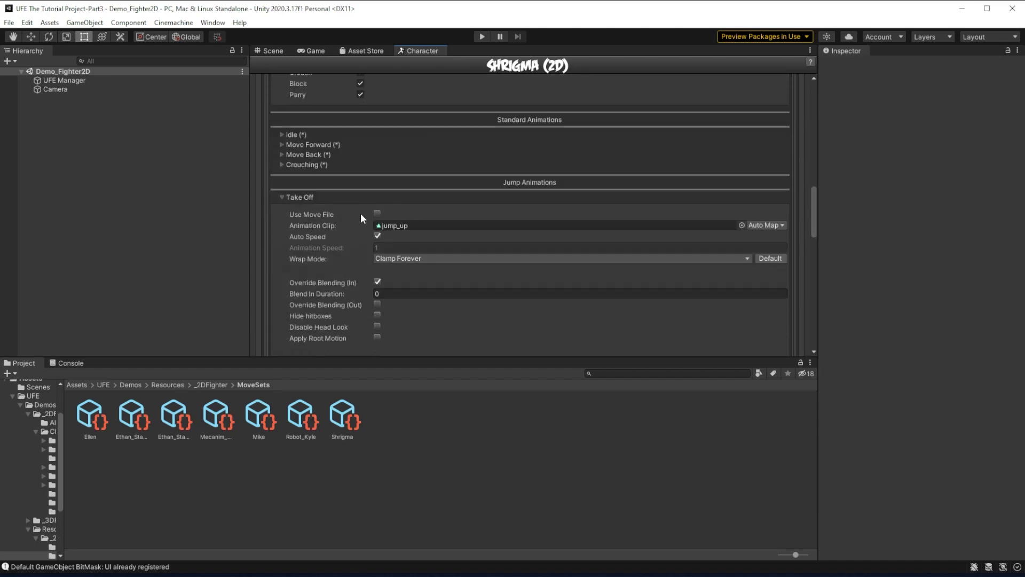
{"action": "scroll", "coordinate": [405, 222], "scroll_direction": "down", "scroll_amount": 3}
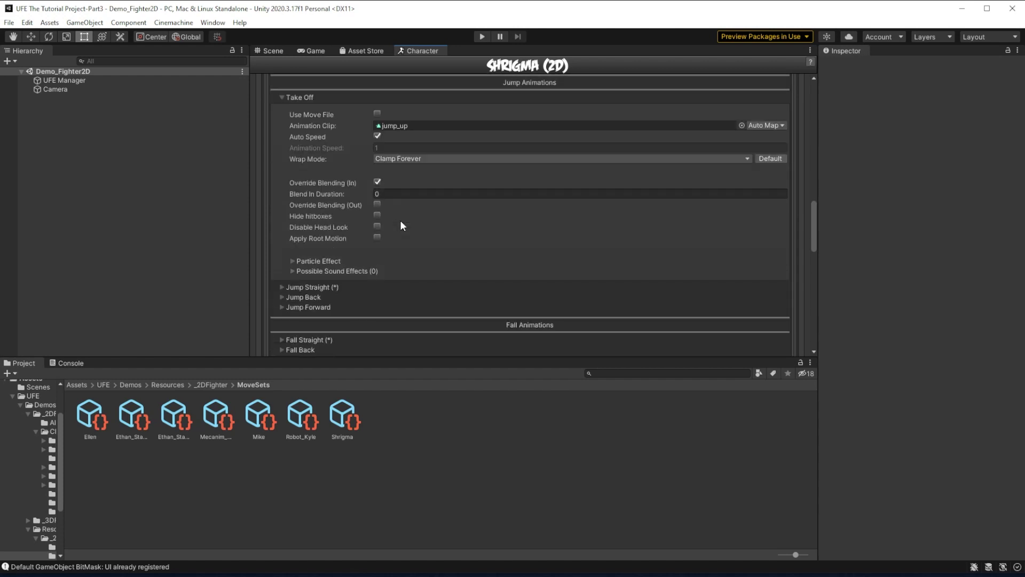
{"action": "scroll", "coordinate": [331, 243], "scroll_direction": "down", "scroll_amount": 1}
Unfold the Jump Straight, Fall Straight and Landing animation settings to check their clips
{"action": "left_click", "coordinate": [281, 254]}
{"action": "scroll", "coordinate": [356, 239], "scroll_direction": "down", "scroll_amount": 2}
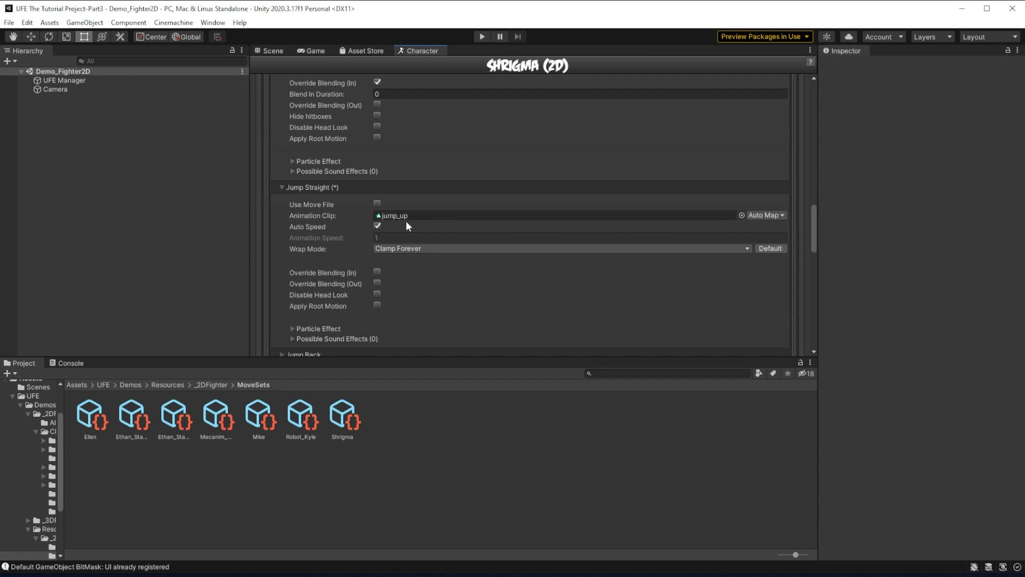
{"action": "scroll", "coordinate": [318, 201], "scroll_direction": "down", "scroll_amount": 5}
{"action": "left_click", "coordinate": [282, 231]}
{"action": "scroll", "coordinate": [328, 197], "scroll_direction": "down", "scroll_amount": 3}
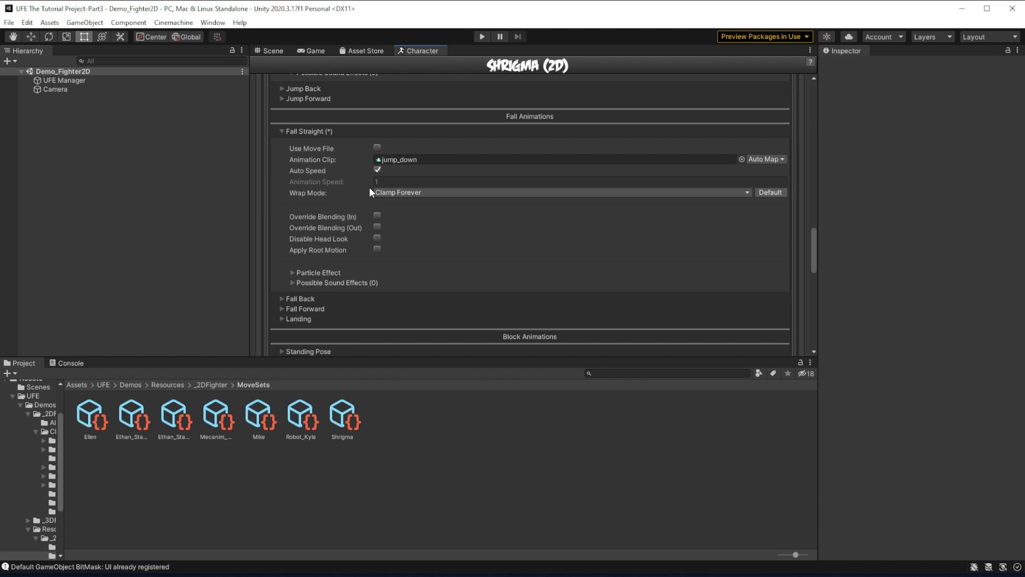
{"action": "scroll", "coordinate": [299, 212], "scroll_direction": "down", "scroll_amount": 2}
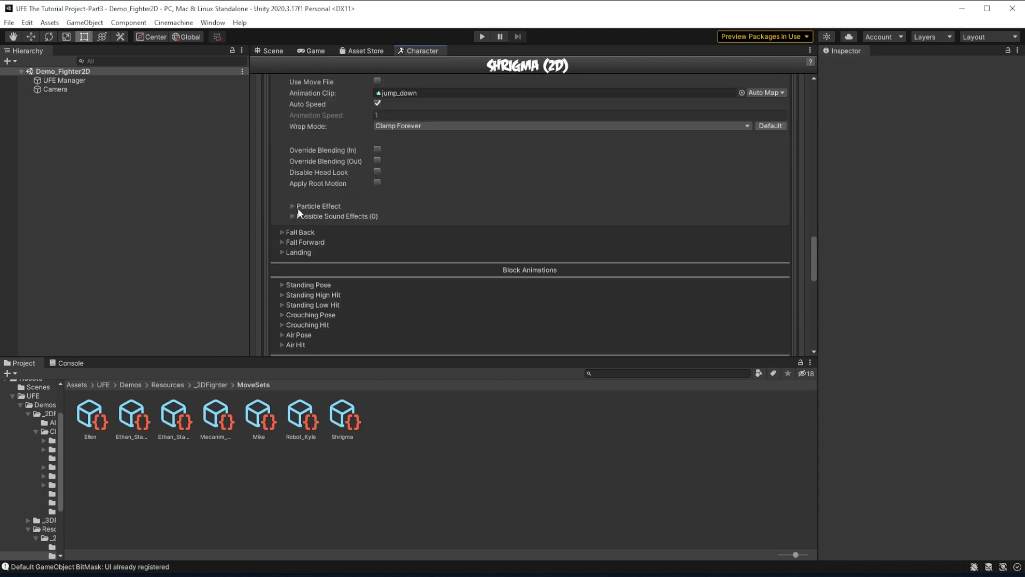
{"action": "left_click", "coordinate": [280, 253]}
{"action": "scroll", "coordinate": [303, 242], "scroll_direction": "down", "scroll_amount": 2}
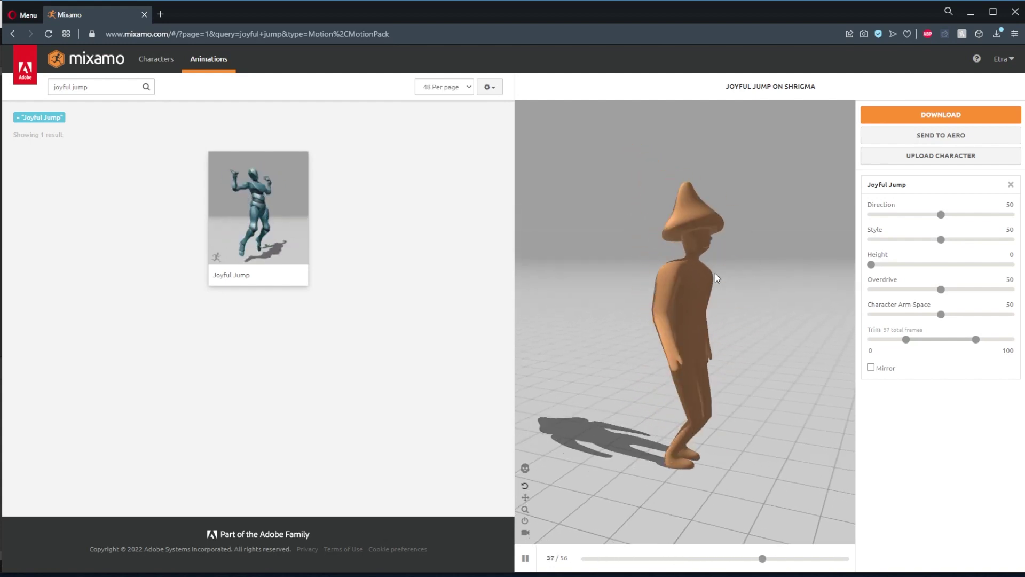
Search Mixamo for 'jumping up' and 'jumping down', then bring up the Cross Punch download settings
{"action": "triple_click", "coordinate": [101, 87]}
{"action": "type", "text": "jumping up"}
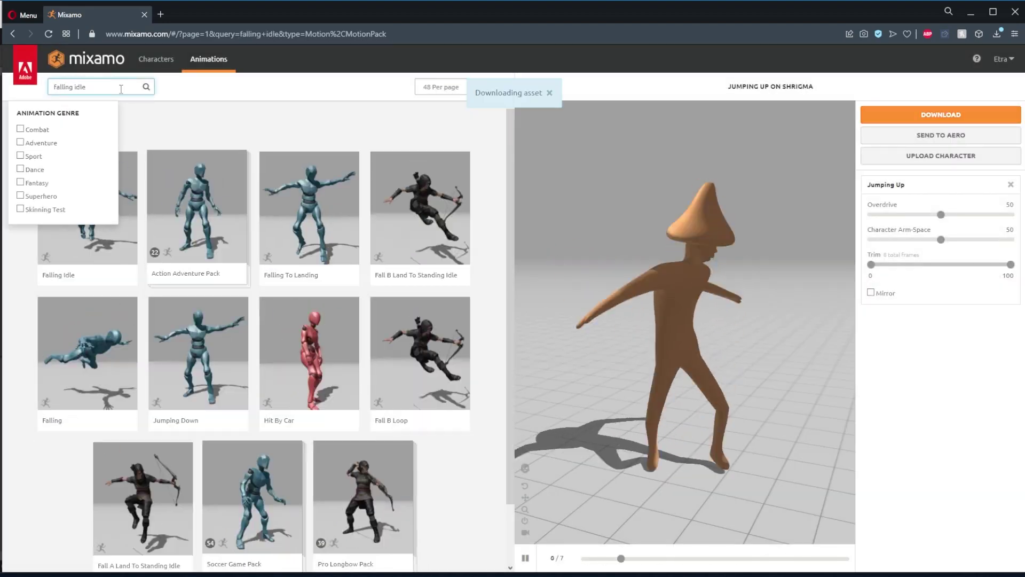
{"action": "triple_click", "coordinate": [121, 87]}
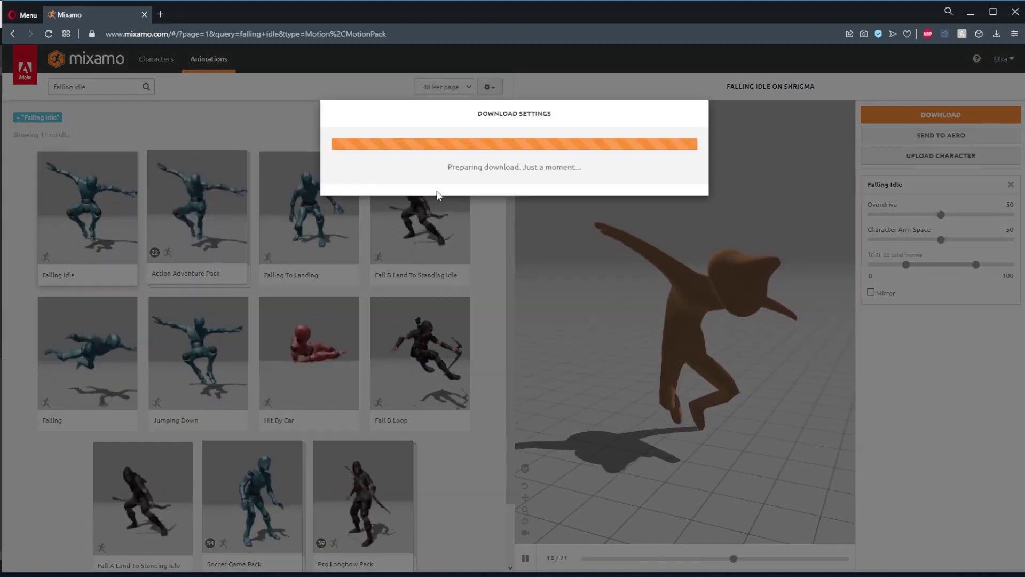
{"action": "type", "text": "jumping down"}
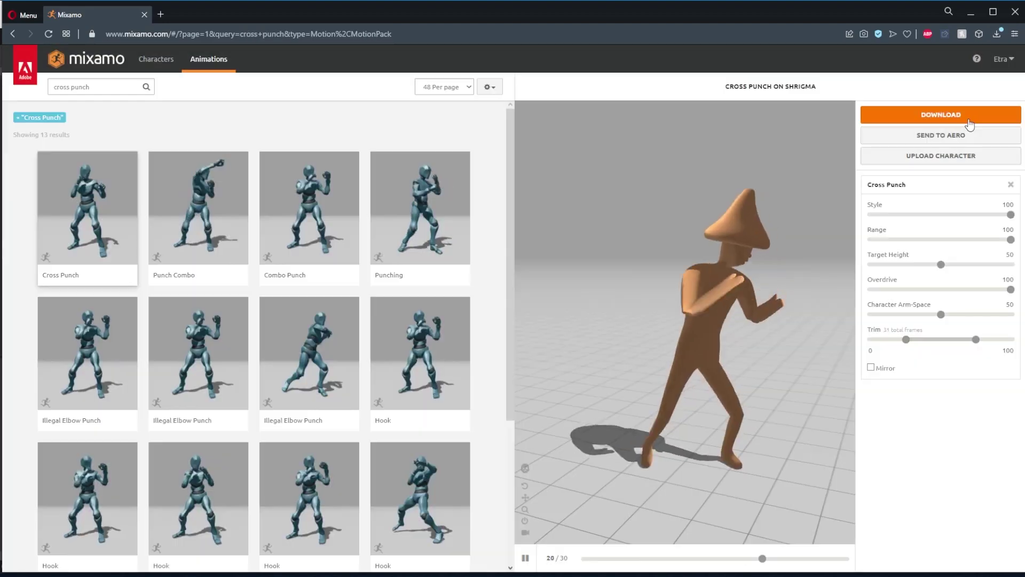
{"action": "left_click", "coordinate": [975, 123]}
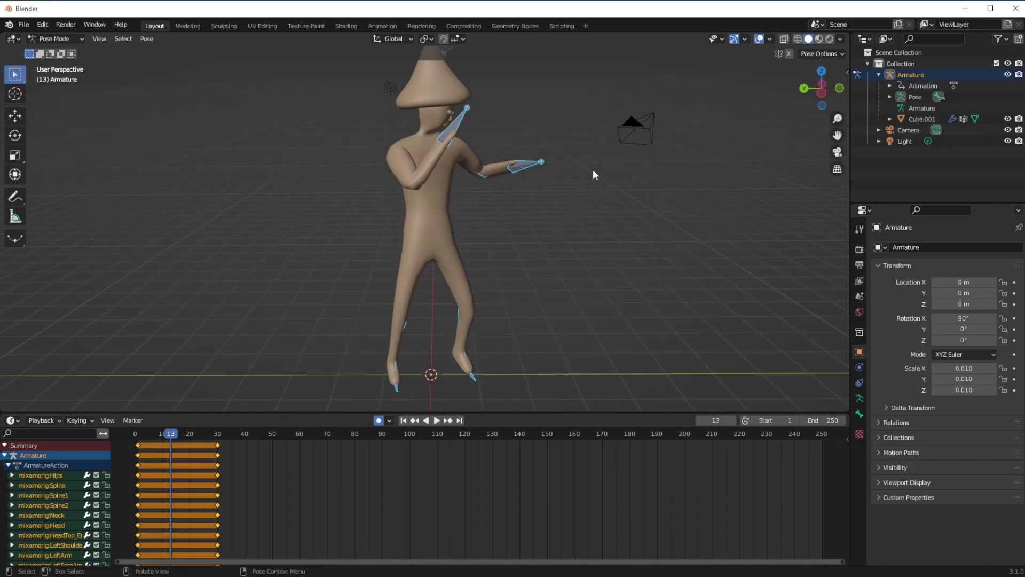
In wireframe, tilt the hips bone about 23 degrees forward with the Rotate tool
{"action": "key", "text": "shift+z"}
{"action": "left_click", "coordinate": [15, 135]}
{"action": "left_click", "coordinate": [520, 191]}
{"action": "middle_click_drag", "start_coordinate": [521, 191], "coordinate": [438, 229]}
{"action": "left_click", "coordinate": [438, 228]}
{"action": "left_click_drag", "start_coordinate": [458, 198], "coordinate": [447, 198]}
Adjust the Spine, Spine1 and Spine2 bones, check the forward bend, and reach export options
{"action": "middle_click_drag", "start_coordinate": [446, 198], "coordinate": [546, 169]}
{"action": "scroll", "coordinate": [452, 226], "scroll_direction": "up", "scroll_amount": 5}
{"action": "left_click", "coordinate": [452, 226]}
{"action": "scroll", "coordinate": [453, 226], "scroll_direction": "down", "scroll_amount": 3}
{"action": "scroll", "coordinate": [546, 169], "scroll_direction": "up", "scroll_amount": 4}
{"action": "middle_click_drag", "start_coordinate": [496, 143], "coordinate": [423, 209]}
{"action": "left_click", "coordinate": [476, 183]}
{"action": "left_click", "coordinate": [476, 182]}
{"action": "mouse_move", "coordinate": [476, 182]}
{"action": "middle_mouse_down"}
{"action": "mouse_move", "coordinate": [537, 204]}
{"action": "mouse_move", "coordinate": [471, 192]}
{"action": "middle_mouse_up"}
{"action": "scroll", "coordinate": [489, 190], "scroll_direction": "down", "scroll_amount": 4}
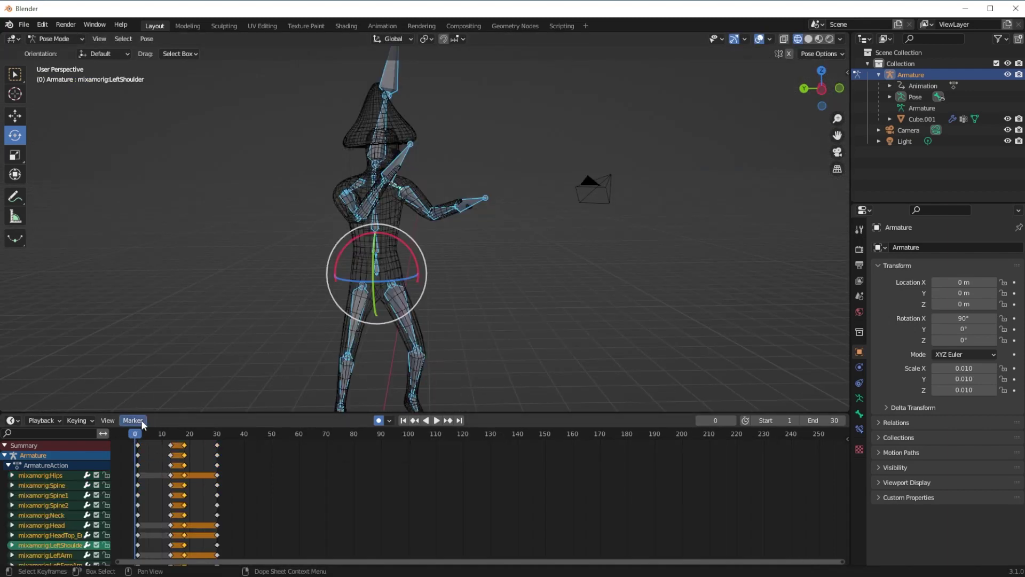
{"action": "left_click_drag", "start_coordinate": [135, 434], "coordinate": [216, 441]}
{"action": "left_click", "coordinate": [25, 24]}
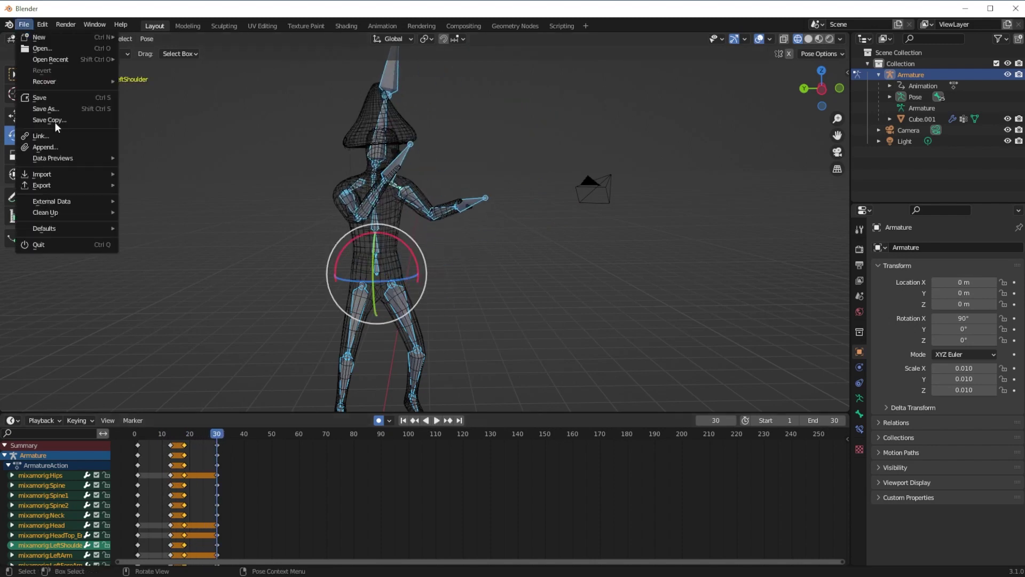
{"action": "mouse_move", "coordinate": [111, 187]}
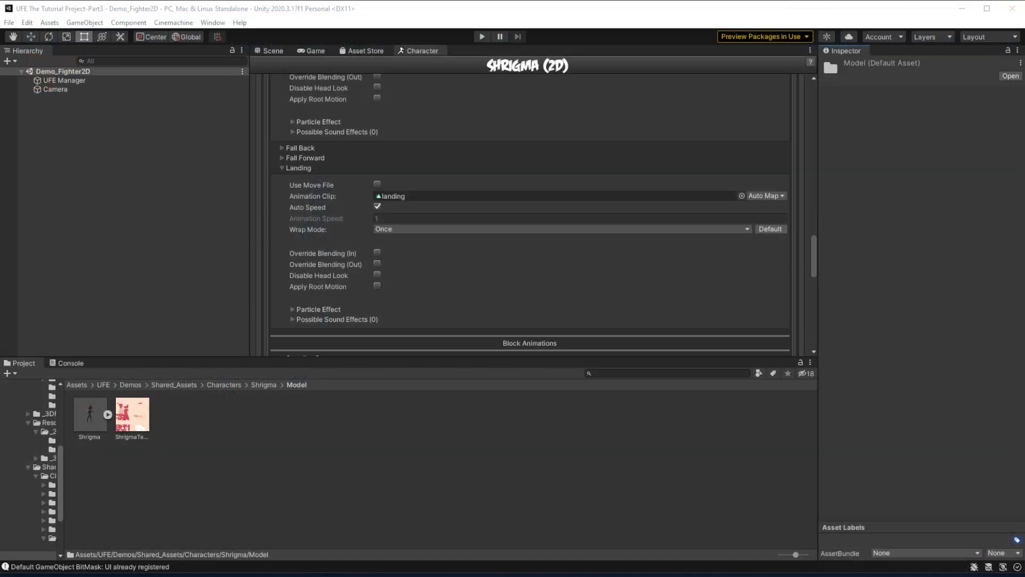
Navigate the Project panel to Shared_Assets/Characters/Shrigma/Animations
{"action": "left_click", "coordinate": [224, 385]}
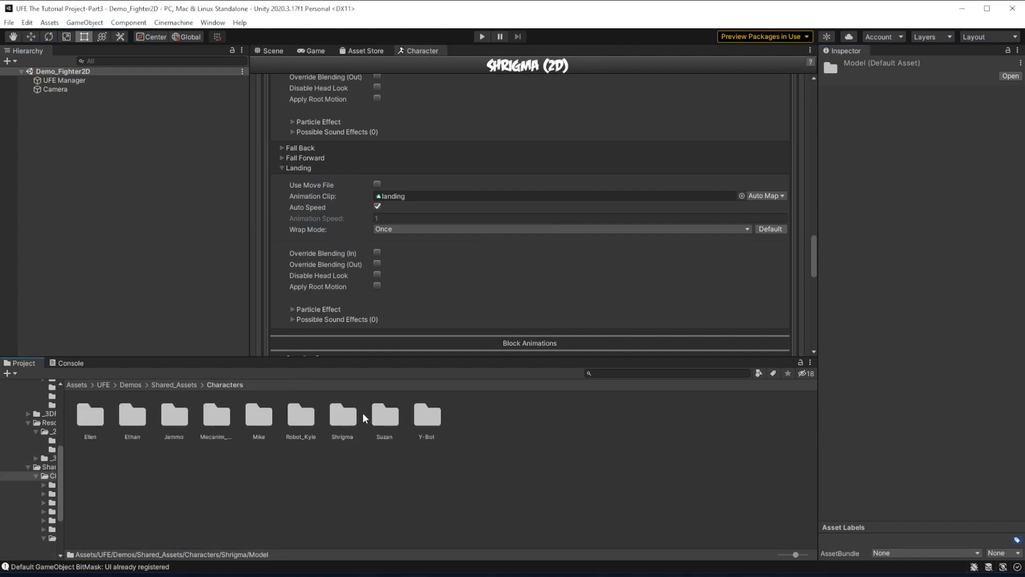
{"action": "left_click", "coordinate": [103, 385]}
{"action": "double_click", "coordinate": [89, 415]}
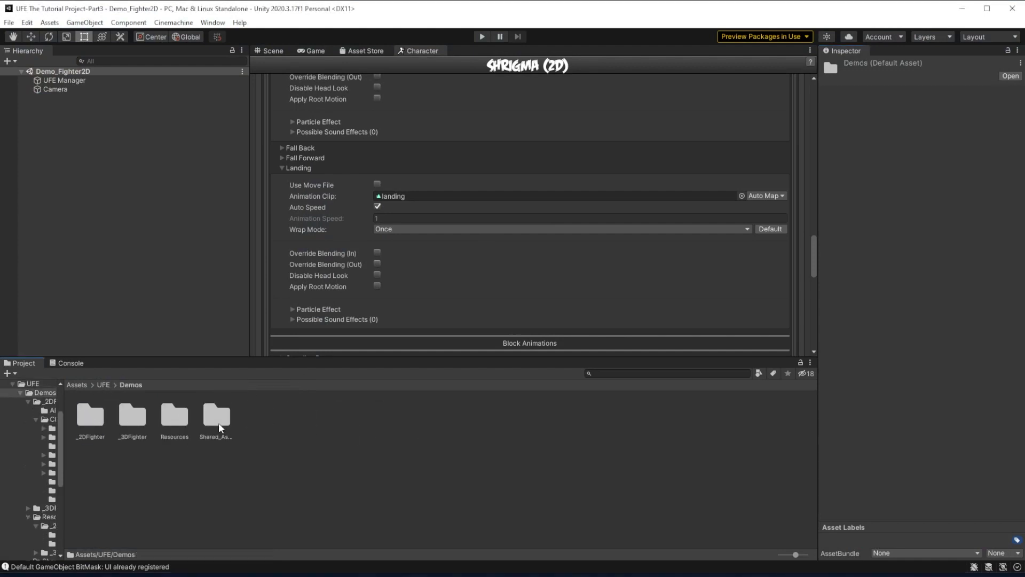
{"action": "double_click", "coordinate": [219, 423]}
{"action": "double_click", "coordinate": [94, 424]}
{"action": "double_click", "coordinate": [352, 425]}
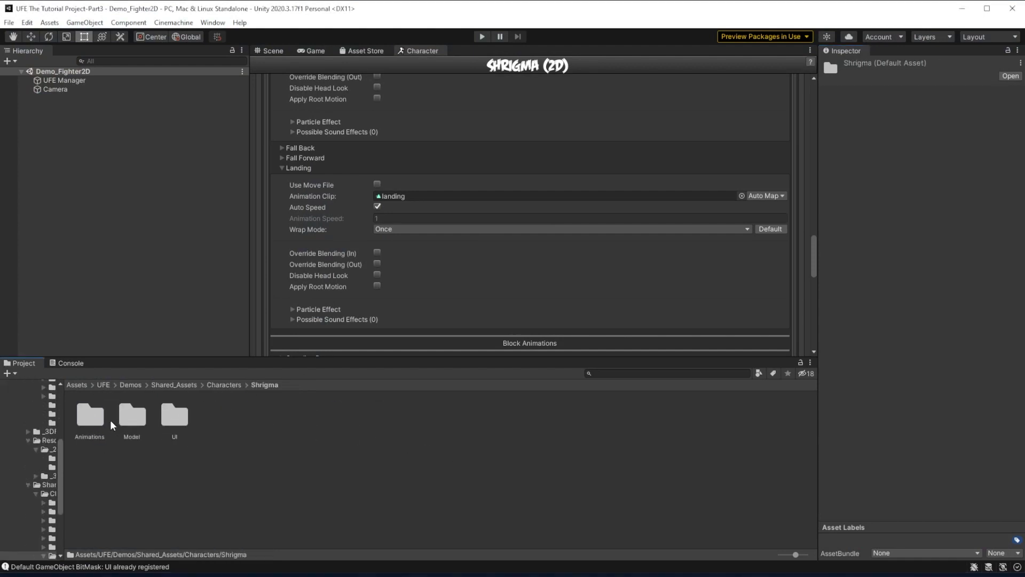
{"action": "double_click", "coordinate": [100, 422]}
Import the eight Part3 FBX animations, excluding ShrigmaAltTexture, and start selecting them
{"action": "left_click", "coordinate": [828, 567]}
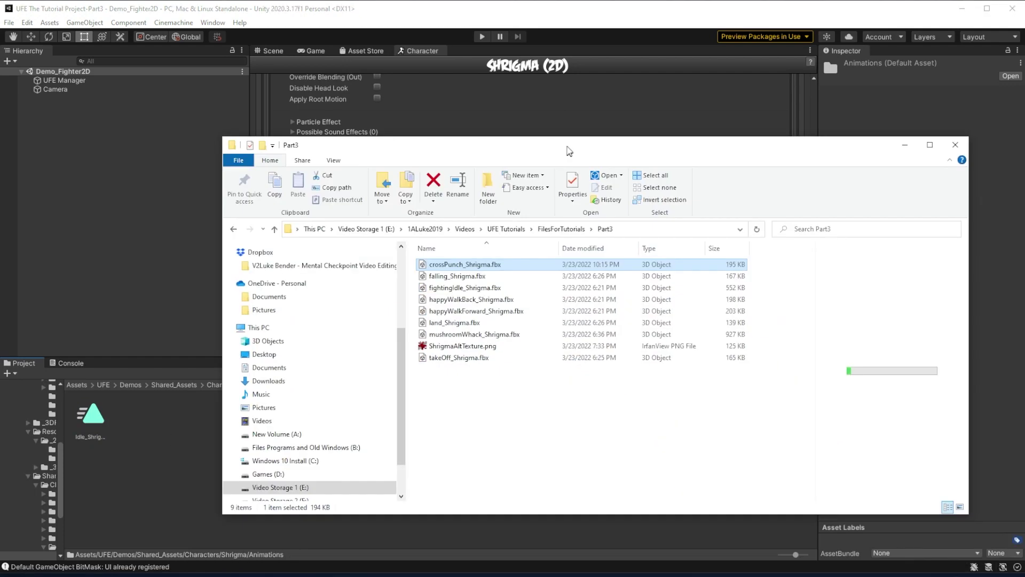
{"action": "left_click_drag", "start_coordinate": [565, 136], "coordinate": [758, 117]}
{"action": "key", "text": "ctrl+a"}
{"action": "left_click", "coordinate": [639, 319], "text": "ctrl"}
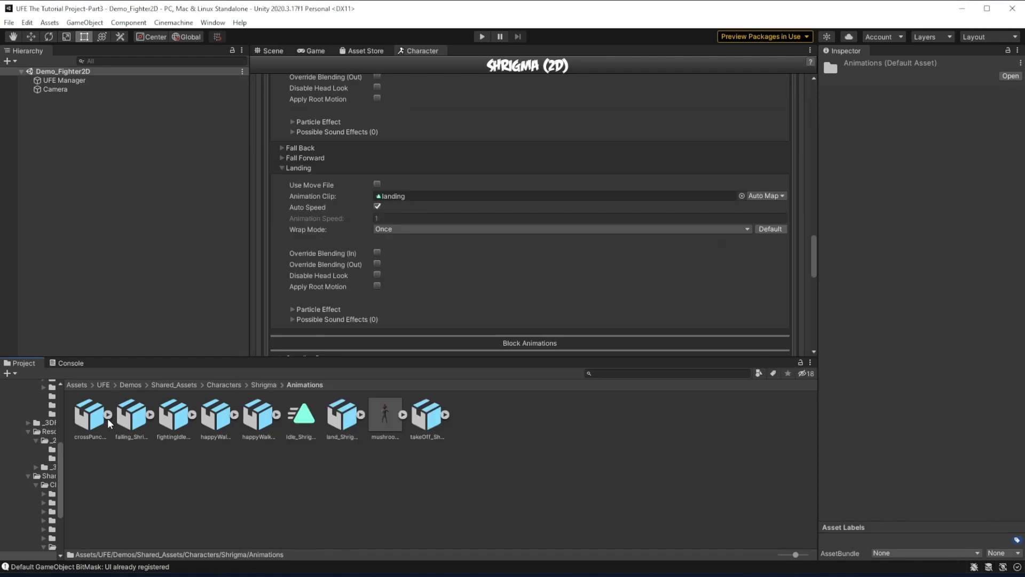
{"action": "left_click", "coordinate": [88, 422]}
{"action": "left_click", "coordinate": [259, 419], "text": "shift"}
Give all eight FBX models, including mushroomWhack, a Humanoid rig and apply it
{"action": "left_click", "coordinate": [342, 417], "text": "ctrl"}
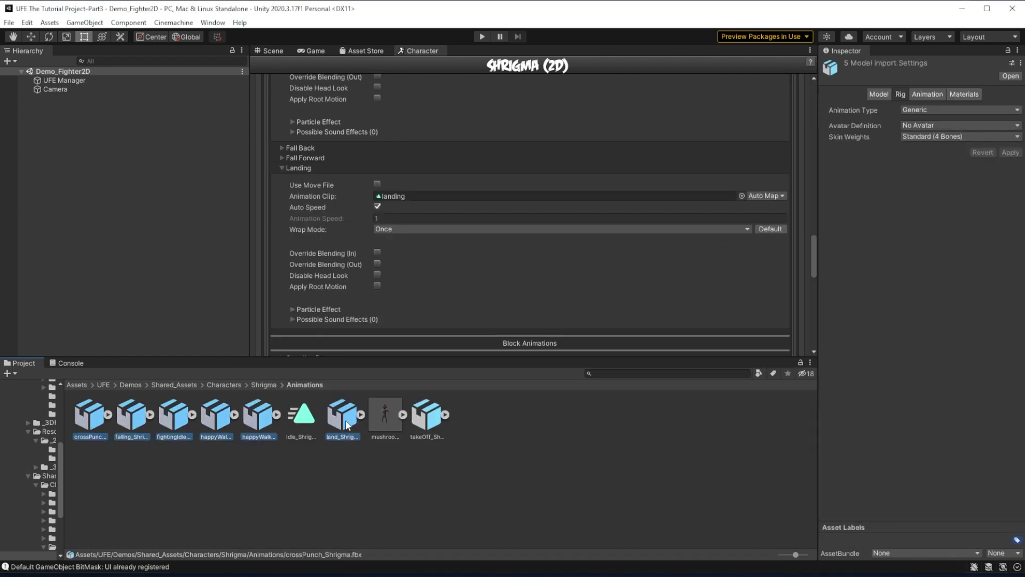
{"action": "left_click", "coordinate": [439, 416], "text": "ctrl"}
{"action": "left_click", "coordinate": [395, 420], "text": "ctrl"}
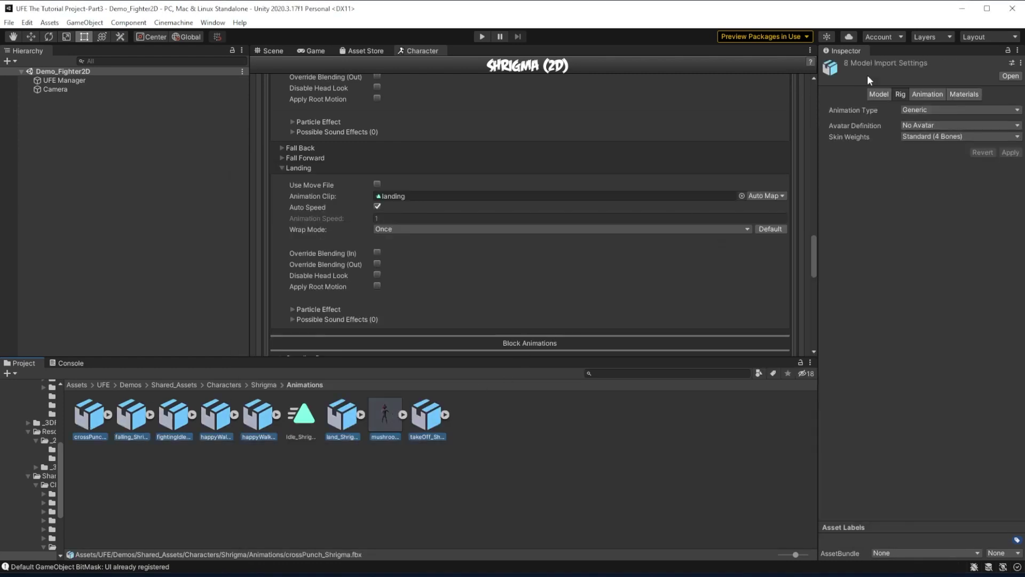
{"action": "left_click", "coordinate": [917, 110]}
{"action": "left_click", "coordinate": [929, 158]}
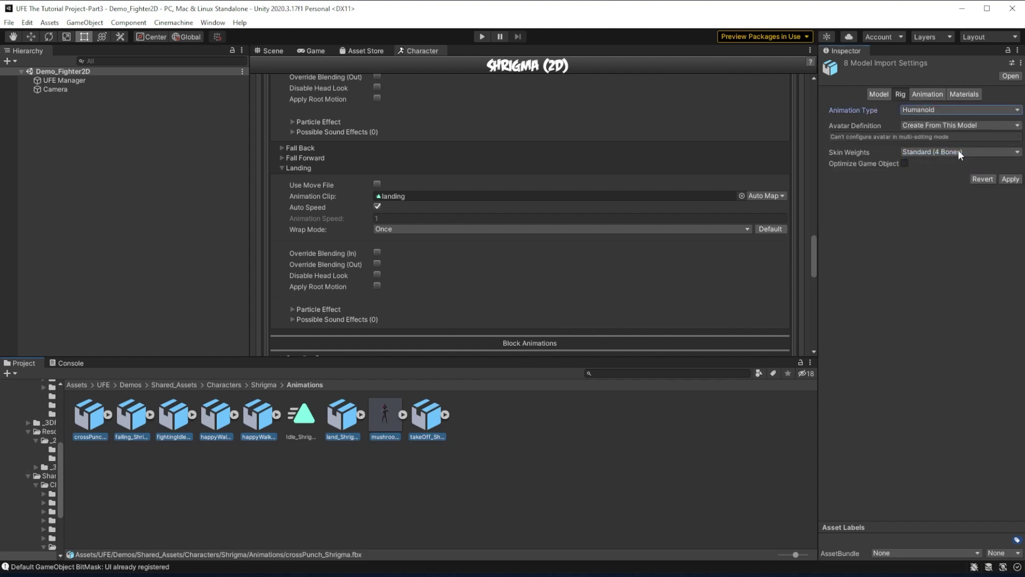
{"action": "left_click", "coordinate": [1009, 180]}
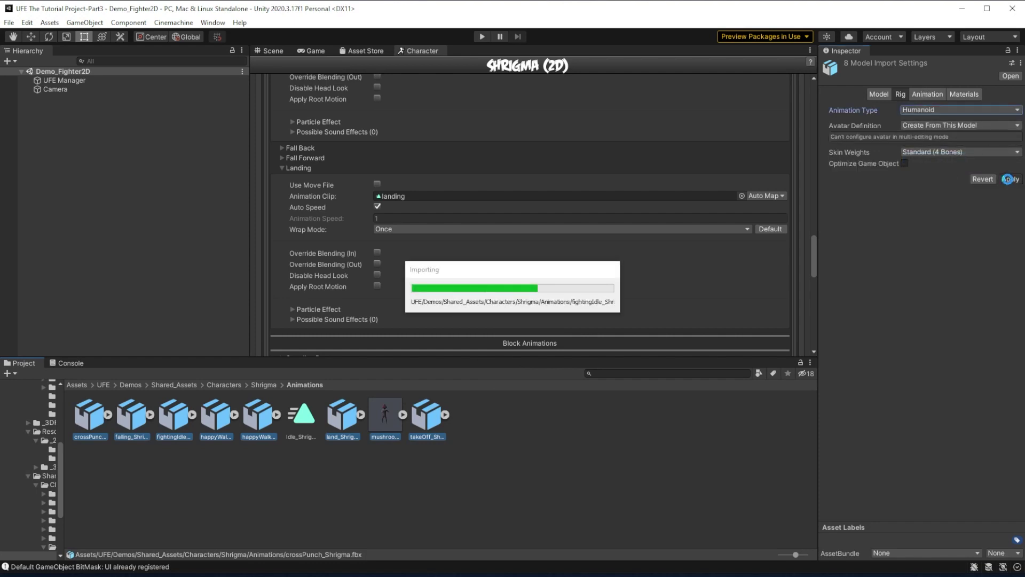
Inspect the falling, fightingIdle, happyWalkBack and takeOff animation settings
{"action": "left_click", "coordinate": [132, 416]}
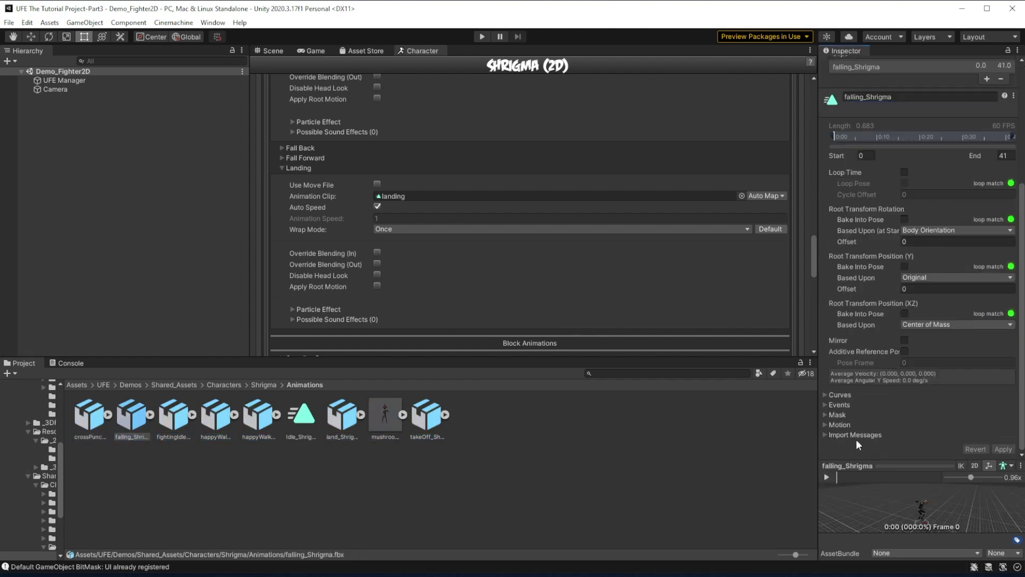
{"action": "left_click", "coordinate": [174, 416]}
{"action": "left_click", "coordinate": [216, 415]}
{"action": "key", "text": "Right"}
{"action": "key", "text": "Right"}
{"action": "key", "text": "Right"}
{"action": "key", "text": "Right"}
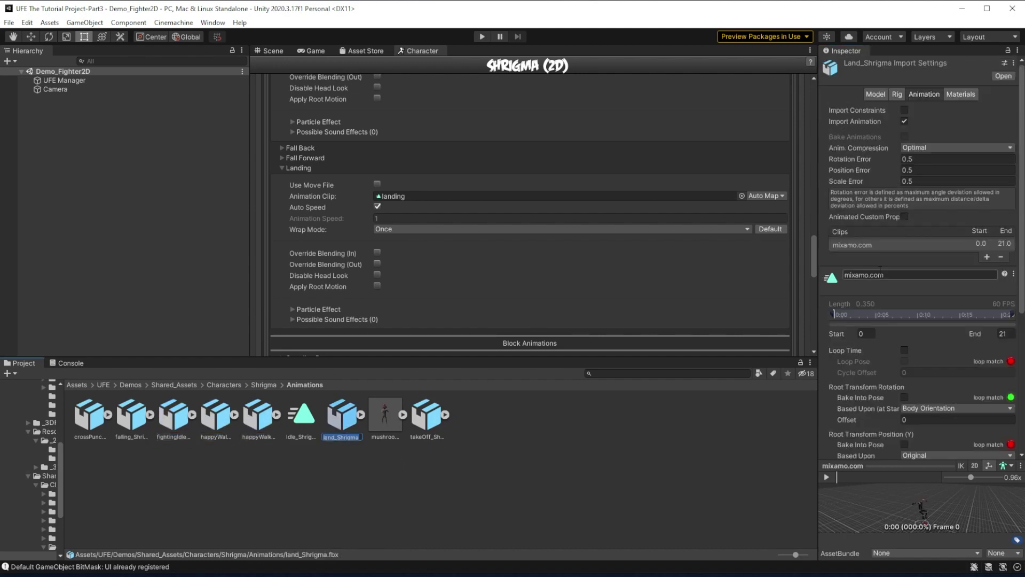
{"action": "left_click", "coordinate": [427, 416]}
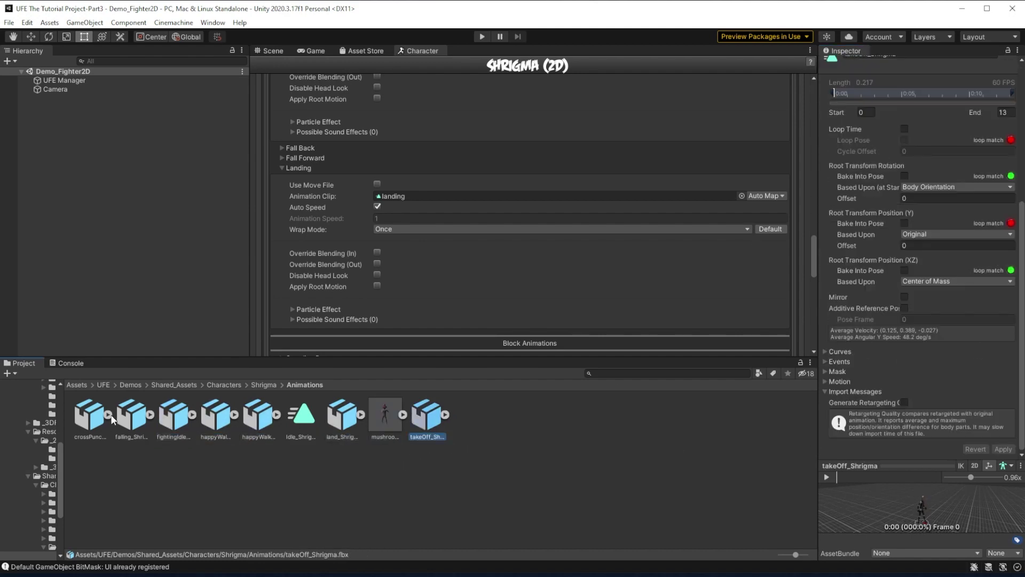
Expand the FBX assets and duplicate their inner clips as standalone animation files
{"action": "left_click", "coordinate": [446, 414], "text": "alt"}
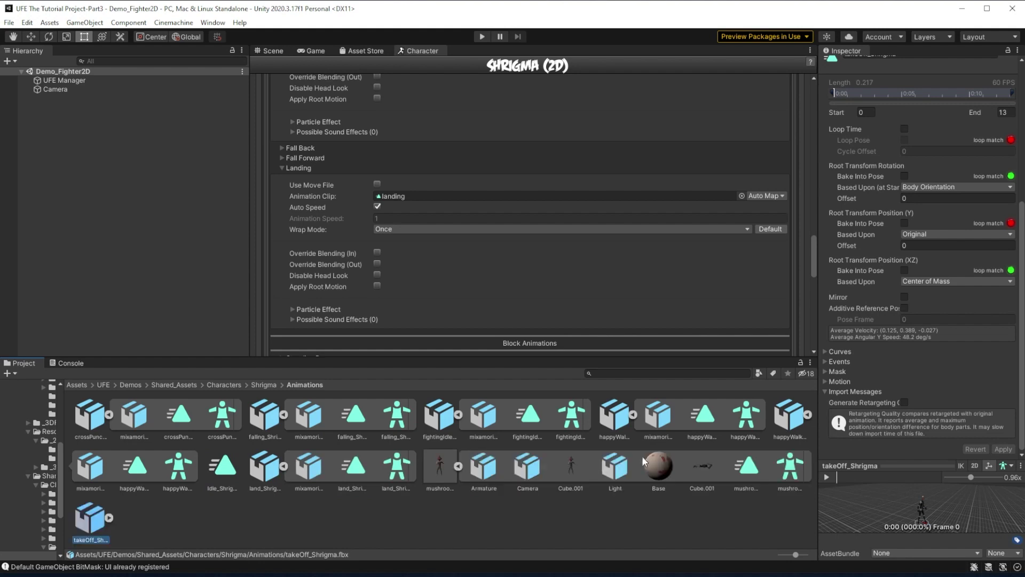
{"action": "left_click", "coordinate": [539, 424], "text": "ctrl"}
{"action": "left_click", "coordinate": [703, 415], "text": "ctrl"}
{"action": "left_click", "coordinate": [135, 465], "text": "ctrl"}
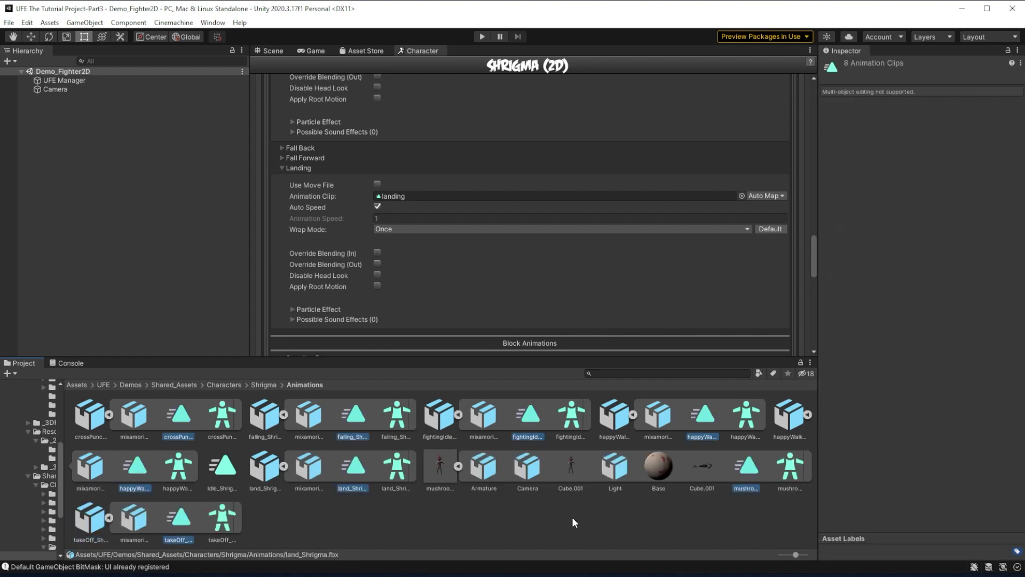
{"action": "key", "text": "ctrl+d"}
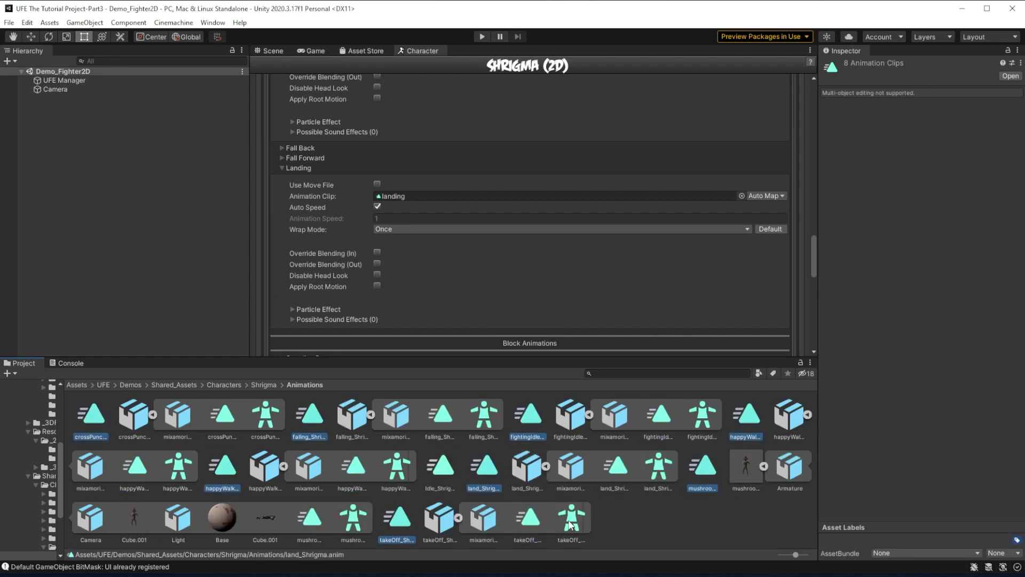
Delete the eight FBX models, crossPunch through takeOff, leaving only the standalone clips
{"action": "left_click", "coordinate": [133, 414]}
{"action": "left_click", "coordinate": [353, 415], "text": "ctrl"}
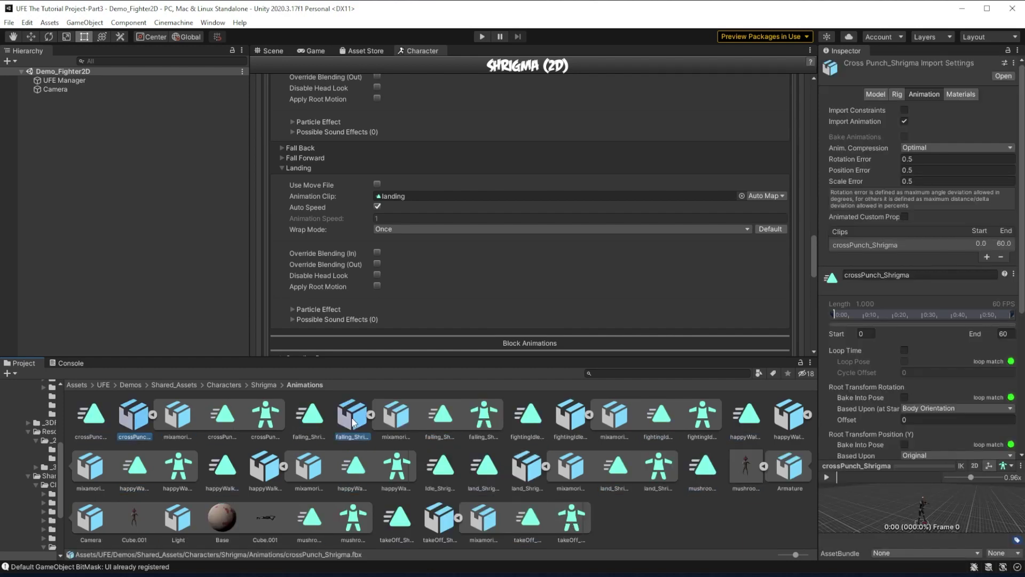
{"action": "left_click", "coordinate": [571, 414], "text": "ctrl"}
{"action": "left_click", "coordinate": [789, 414], "text": "ctrl"}
{"action": "left_click", "coordinate": [264, 466], "text": "ctrl"}
{"action": "left_click", "coordinate": [523, 468], "text": "ctrl"}
{"action": "left_click", "coordinate": [746, 466], "text": "ctrl"}
{"action": "left_click", "coordinate": [439, 517], "text": "ctrl"}
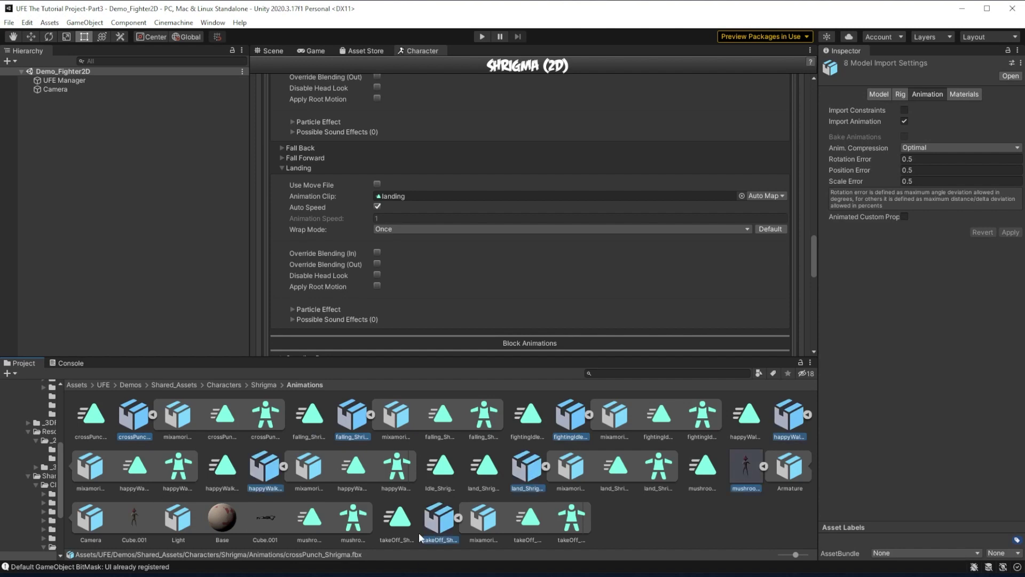
{"action": "key", "text": "Delete"}
{"action": "key", "text": "Return"}
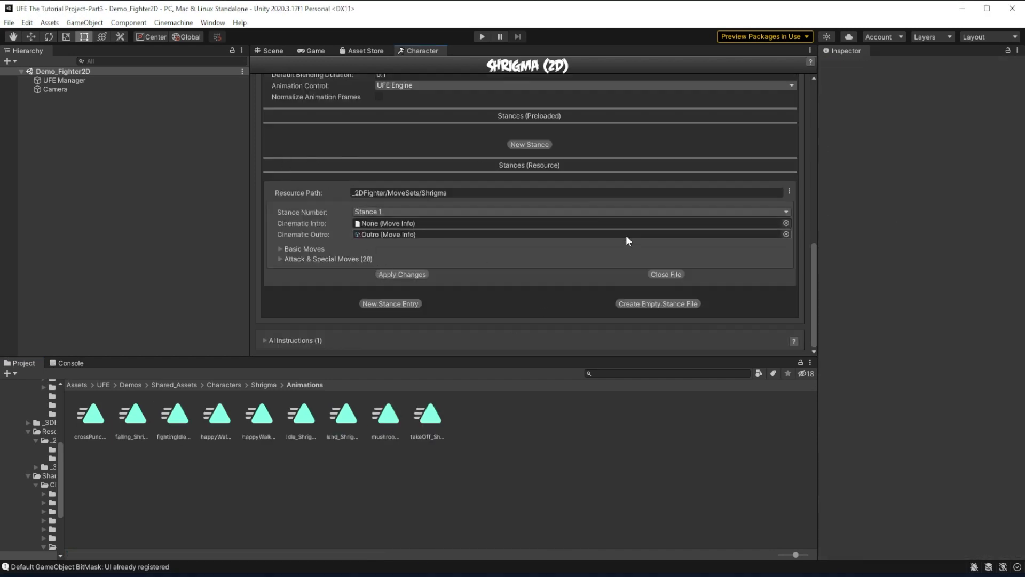
Assign the new Shrigma clips to the Basic Moves animation fields, including Landing, and run a quick test match
{"action": "left_click", "coordinate": [280, 249]}
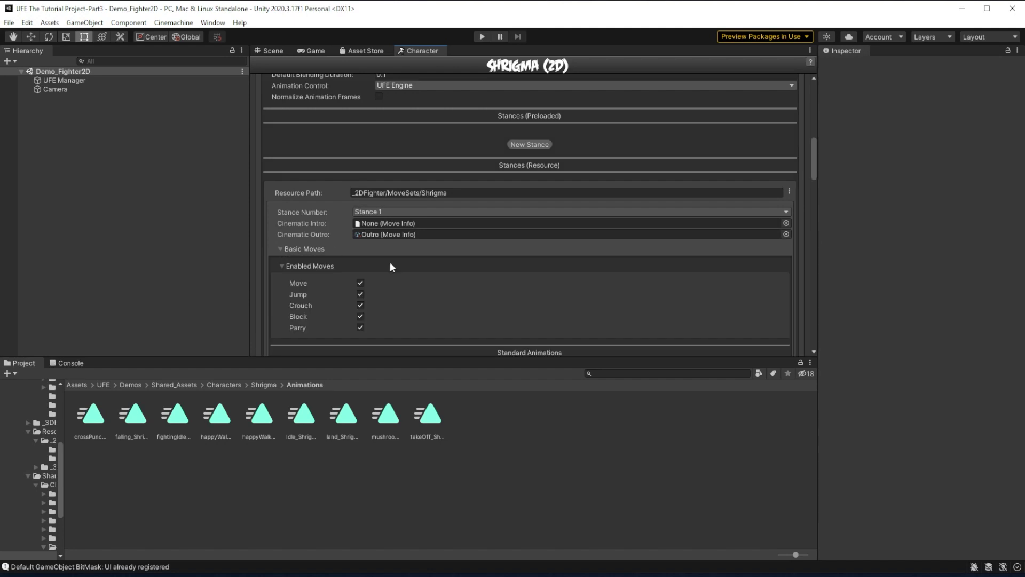
{"action": "scroll", "coordinate": [521, 283], "scroll_direction": "down", "scroll_amount": 3}
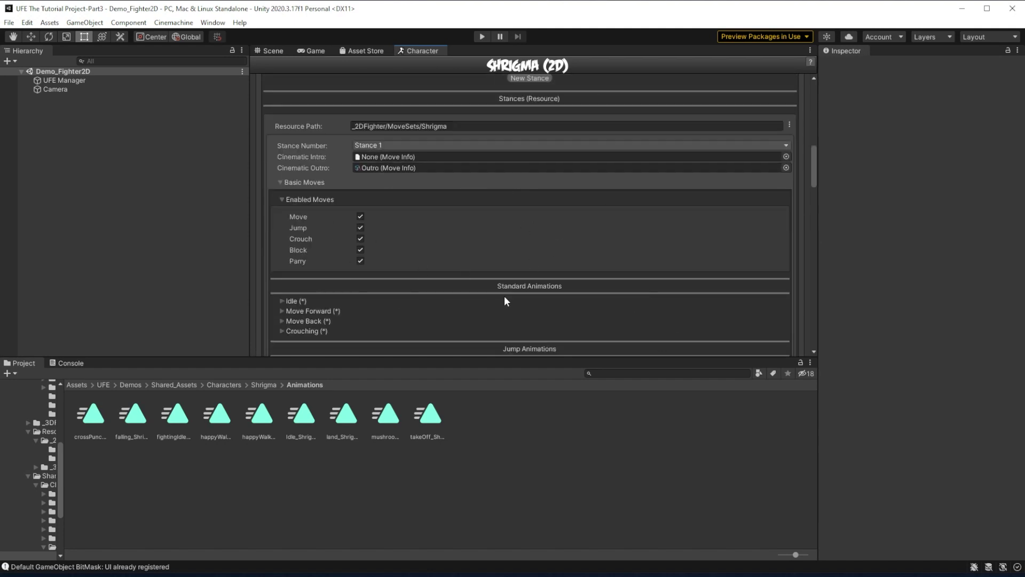
{"action": "scroll", "coordinate": [505, 301], "scroll_direction": "down", "scroll_amount": 3}
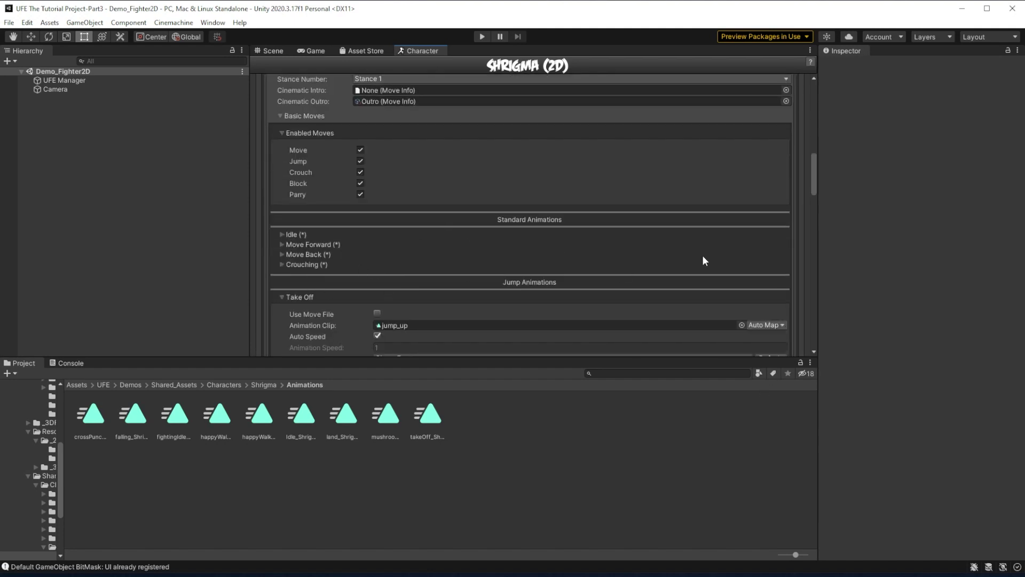
{"action": "scroll", "coordinate": [444, 474], "scroll_direction": "up", "scroll_amount": 2, "text": "ctrl"}
{"action": "left_click", "coordinate": [281, 233]}
{"action": "scroll", "coordinate": [431, 264], "scroll_direction": "down", "scroll_amount": 5}
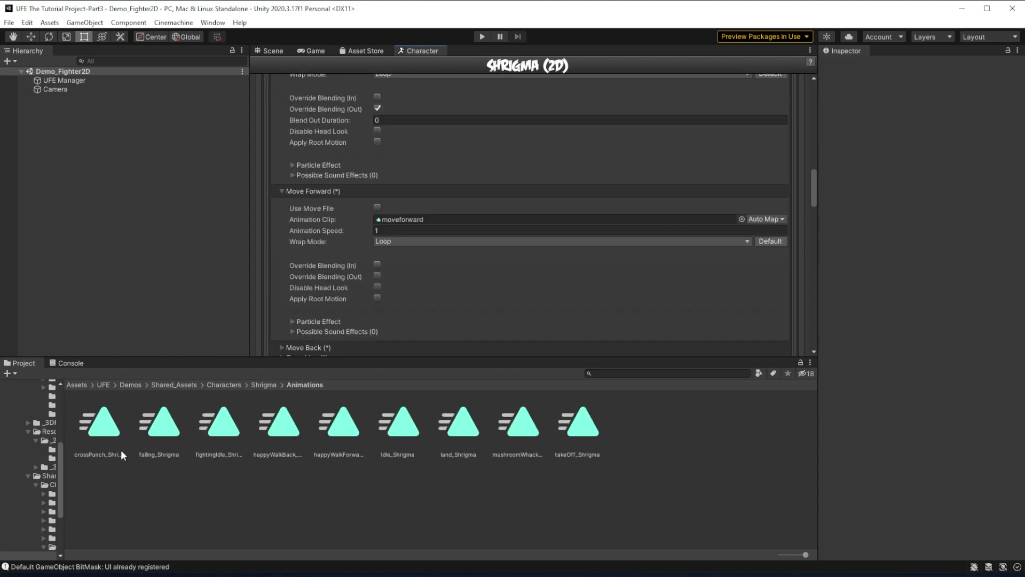
{"action": "scroll", "coordinate": [351, 261], "scroll_direction": "down", "scroll_amount": 3}
{"action": "scroll", "coordinate": [351, 261], "scroll_direction": "down", "scroll_amount": 10}
{"action": "scroll", "coordinate": [386, 194], "scroll_direction": "down", "scroll_amount": 5}
{"action": "left_click_drag", "start_coordinate": [174, 447], "coordinate": [420, 191]}
{"action": "scroll", "coordinate": [419, 191], "scroll_direction": "down", "scroll_amount": 5}
{"action": "scroll", "coordinate": [406, 195], "scroll_direction": "down", "scroll_amount": 10}
{"action": "scroll", "coordinate": [395, 213], "scroll_direction": "up", "scroll_amount": 12}
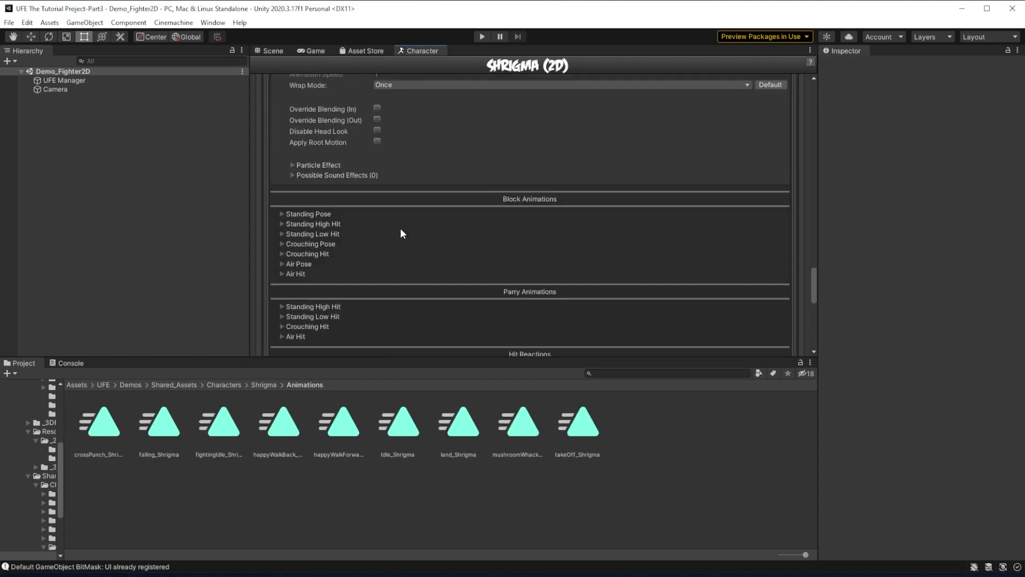
{"action": "scroll", "coordinate": [403, 232], "scroll_direction": "down", "scroll_amount": 2}
{"action": "scroll", "coordinate": [405, 237], "scroll_direction": "down", "scroll_amount": 15}
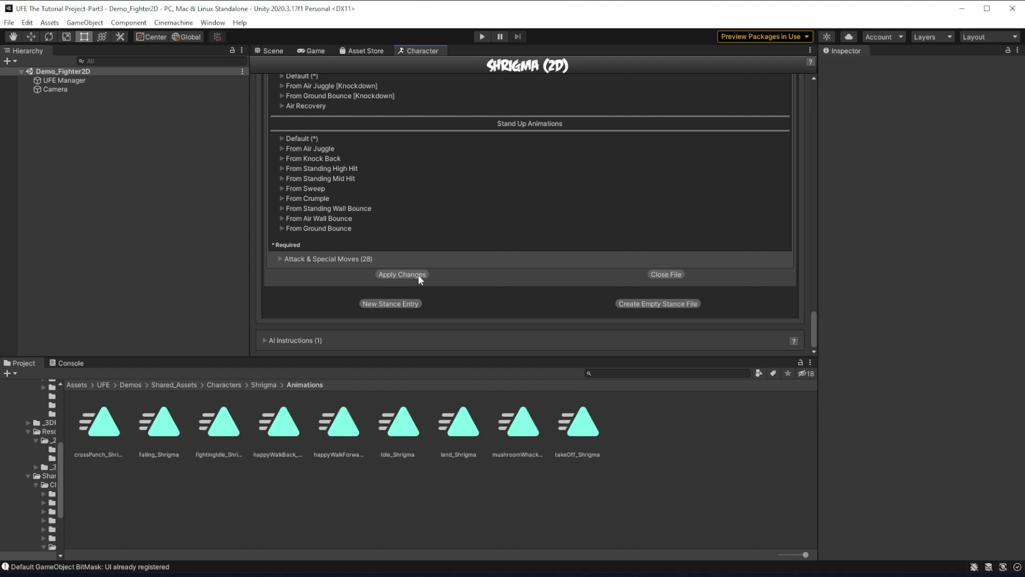
{"action": "key", "text": "ctrl+p"}
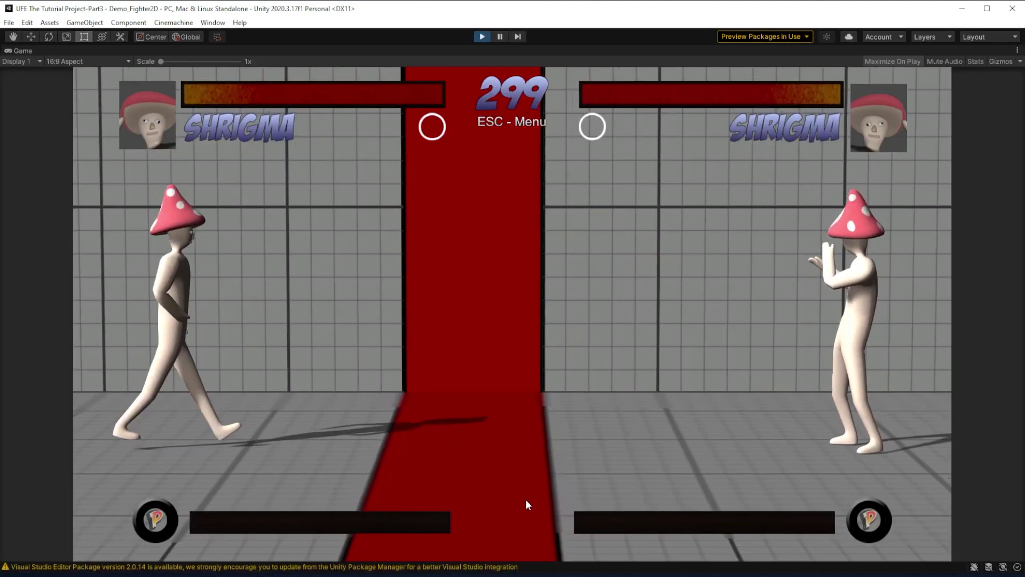
{"action": "key", "text": "ctrl+p"}
Set the Idle_Shrigma clip's Root Rotation Based Upon to Original
{"action": "double_click", "coordinate": [102, 442]}
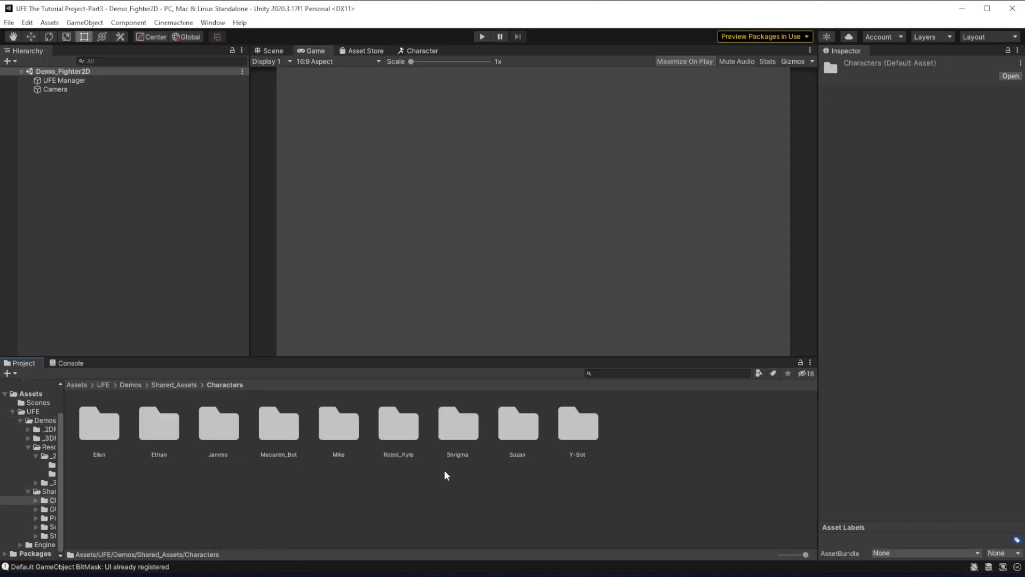
{"action": "double_click", "coordinate": [464, 434]}
{"action": "double_click", "coordinate": [148, 446]}
{"action": "left_click", "coordinate": [408, 435]}
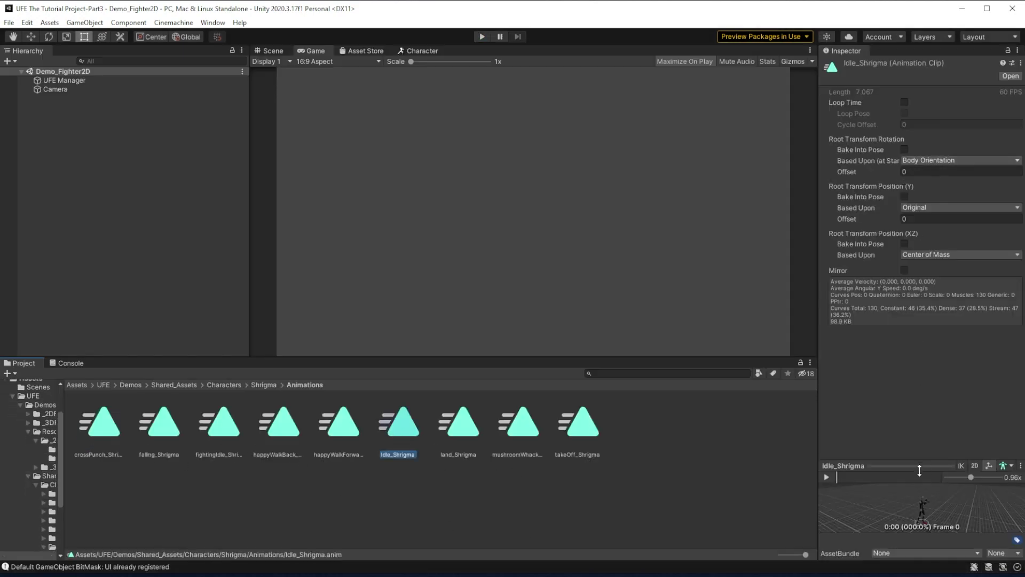
{"action": "left_click_drag", "start_coordinate": [918, 465], "coordinate": [854, 349]}
{"action": "left_click", "coordinate": [826, 361]}
{"action": "left_click", "coordinate": [924, 161]}
{"action": "left_click", "coordinate": [923, 174]}
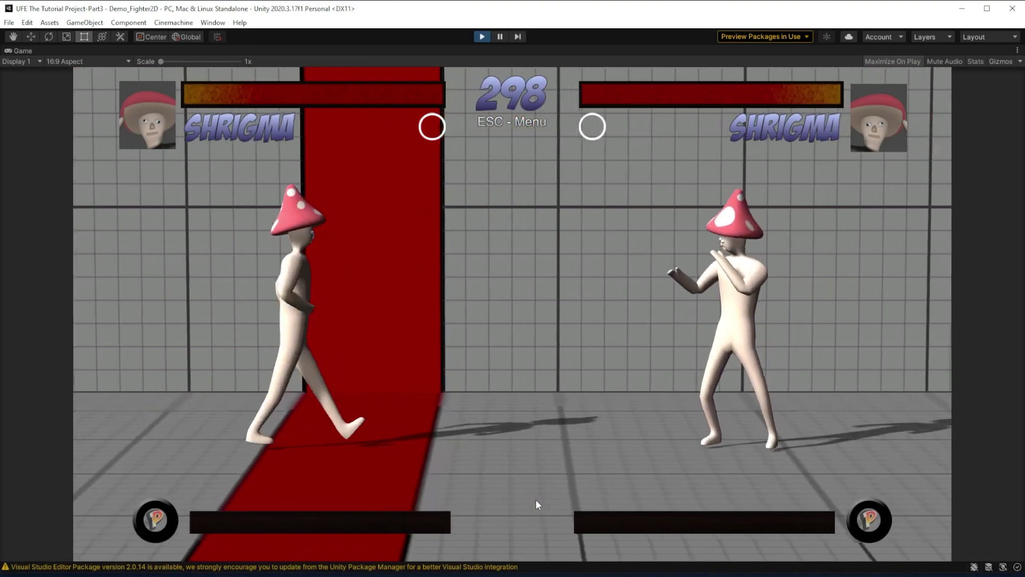
Play-test the fight, walking Shrigma toward the opponent and landing a combo hit
{"action": "key", "text": "Up"}
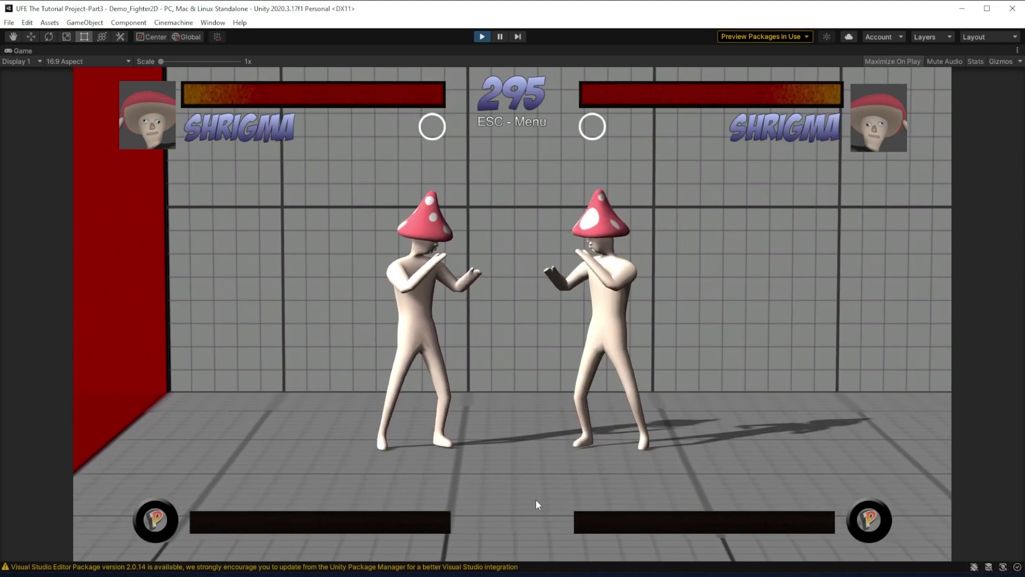
{"action": "key", "text": "Left"}
{"action": "key", "text": "z"}
{"action": "key", "text": "z"}
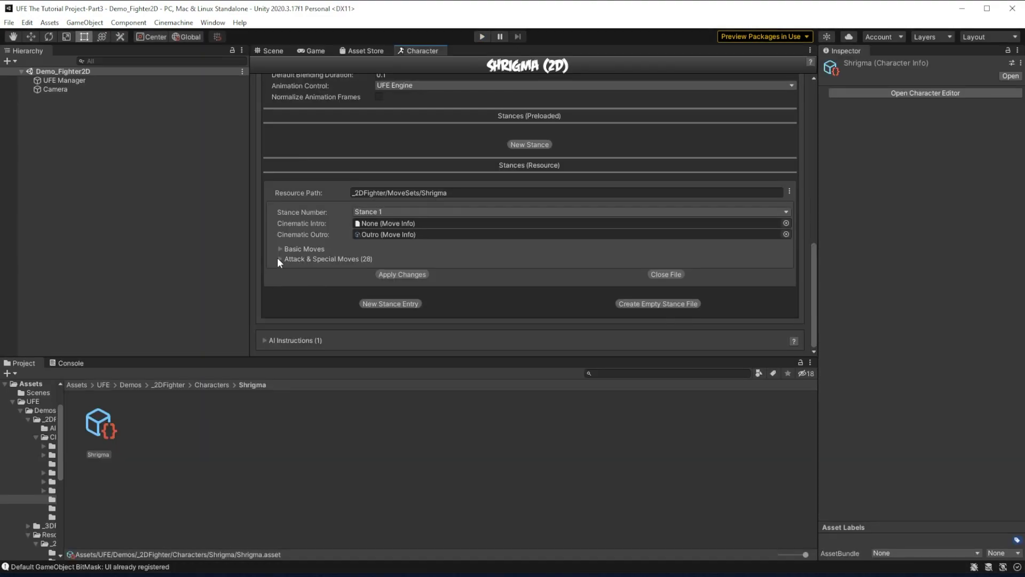
Open Shrigma's DashForward move in the Move Editor from the Attack & Special Moves list
{"action": "left_click", "coordinate": [278, 258]}
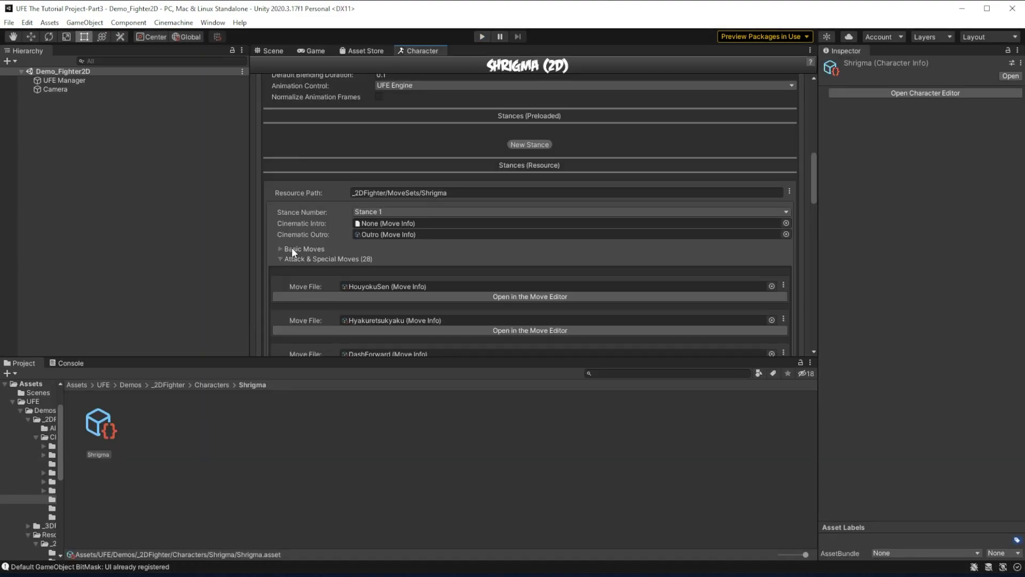
{"action": "scroll", "coordinate": [306, 255], "scroll_direction": "down", "scroll_amount": 5}
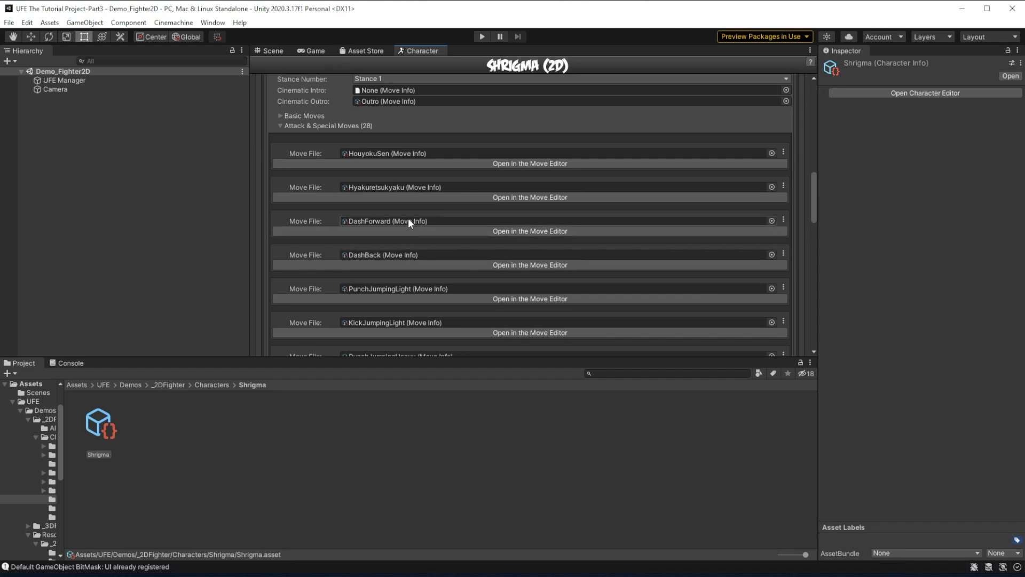
{"action": "left_click", "coordinate": [408, 220]}
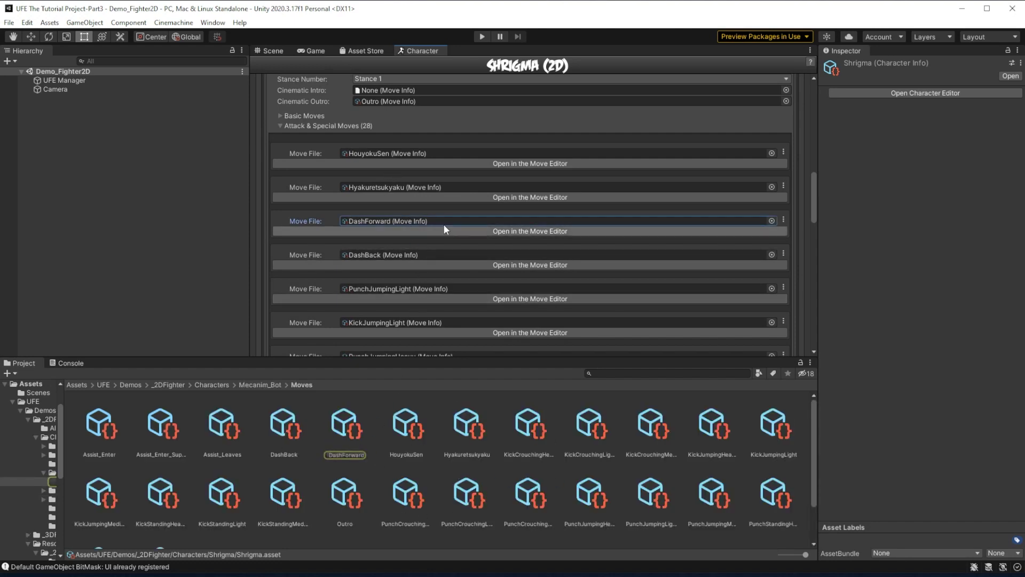
{"action": "left_click", "coordinate": [492, 232]}
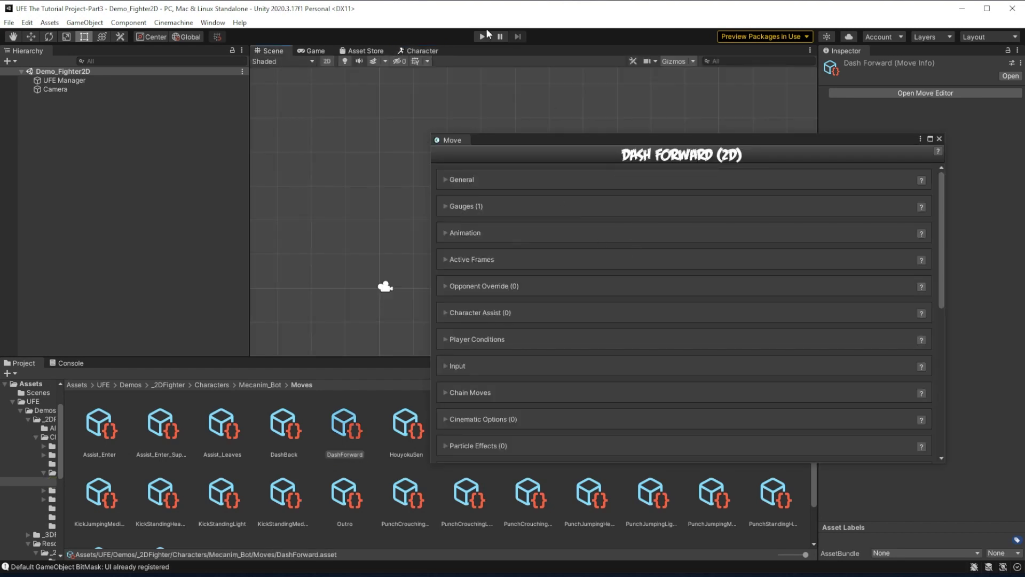
Switch the editor to the UFE Editing window layout
{"action": "left_click", "coordinate": [213, 23]}
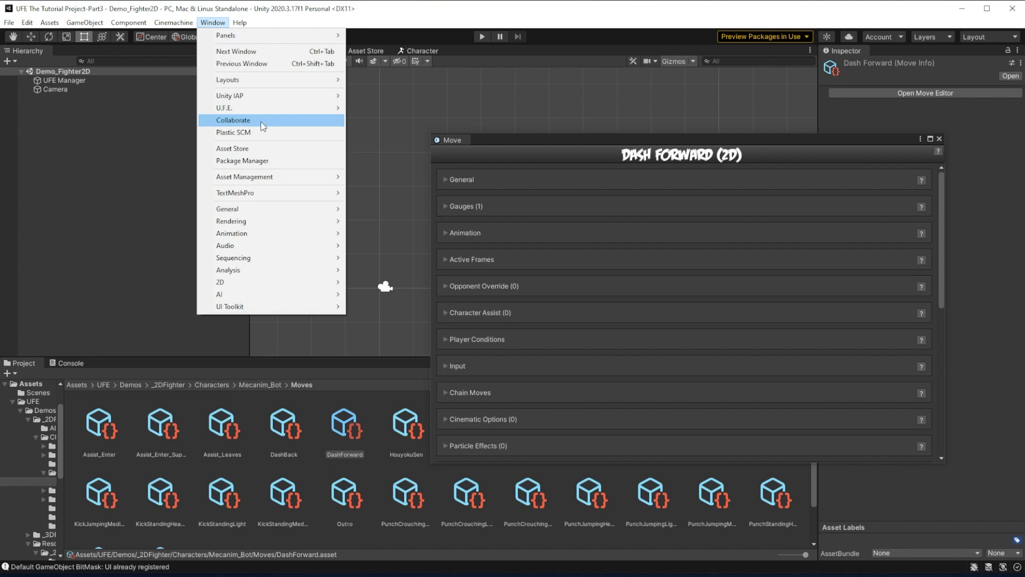
{"action": "mouse_move", "coordinate": [314, 79]}
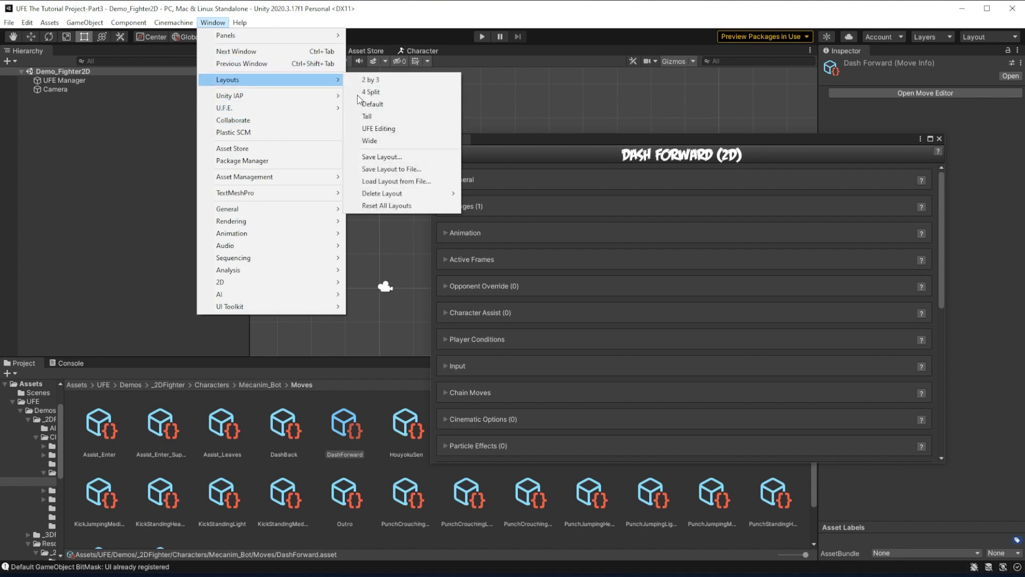
{"action": "left_click", "coordinate": [398, 128]}
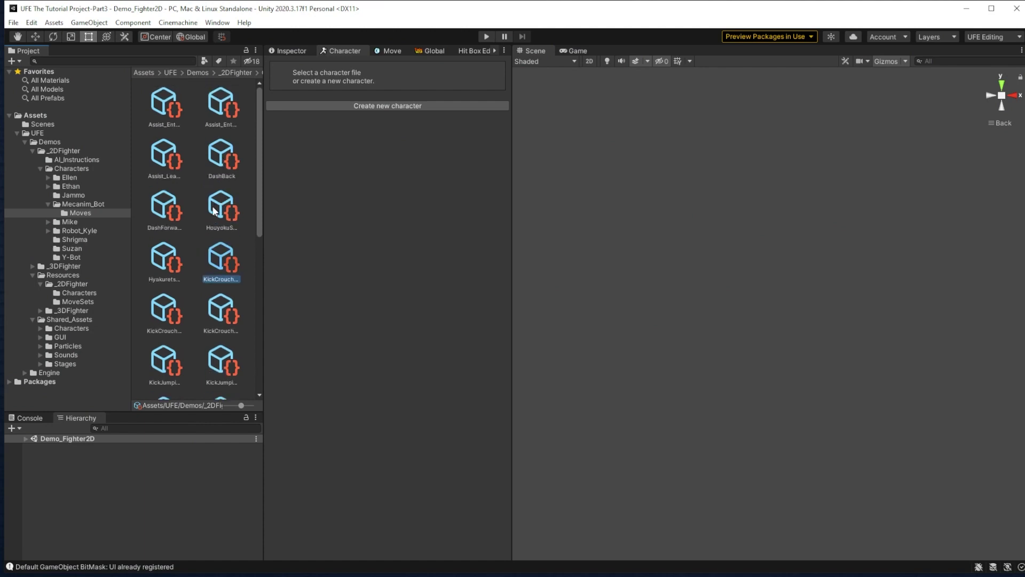
Create a new folder named Moves inside Shrigma's character folder
{"action": "left_click", "coordinate": [101, 204]}
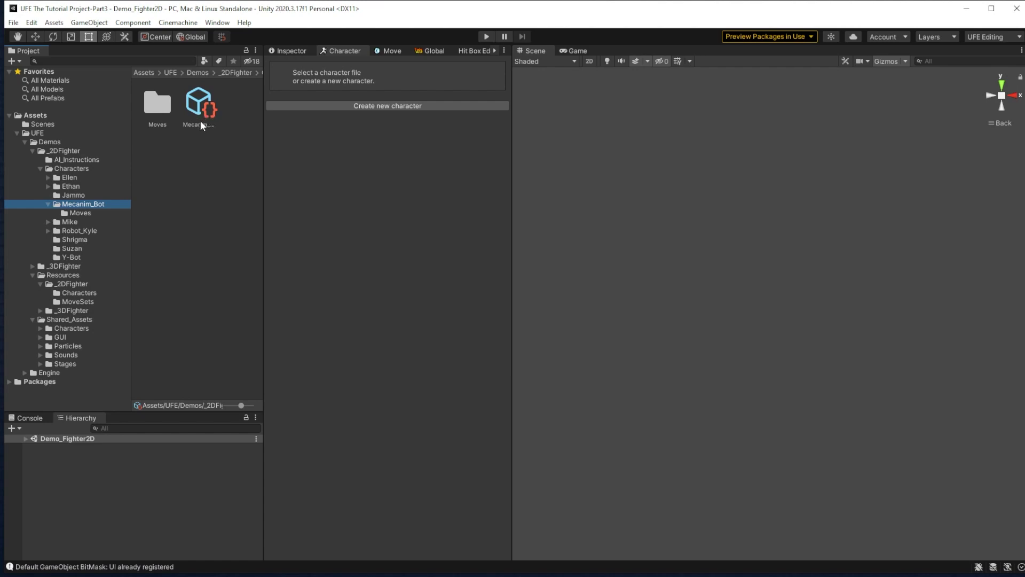
{"action": "left_click", "coordinate": [78, 240]}
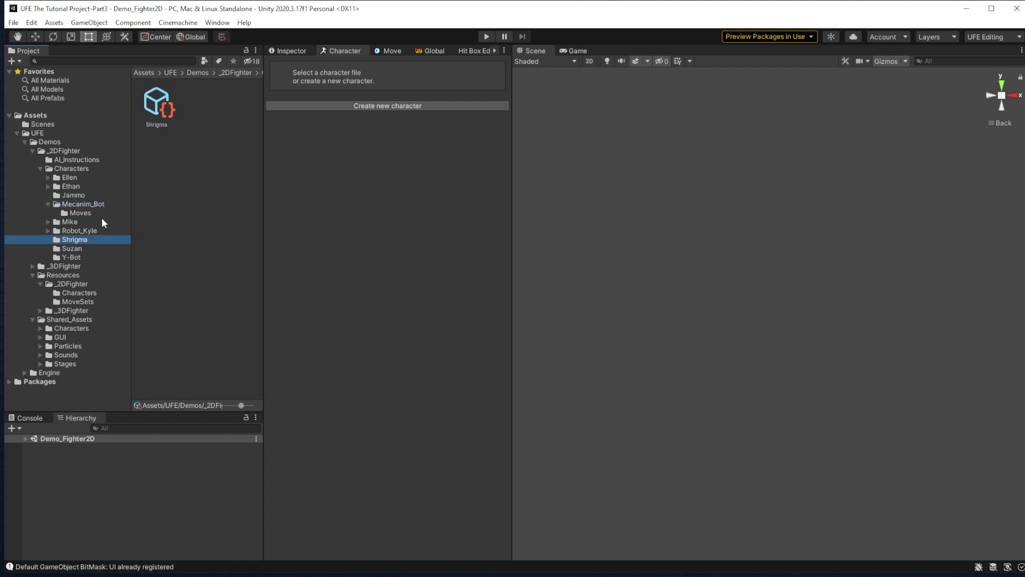
{"action": "right_click", "coordinate": [187, 195]}
{"action": "mouse_move", "coordinate": [259, 201]}
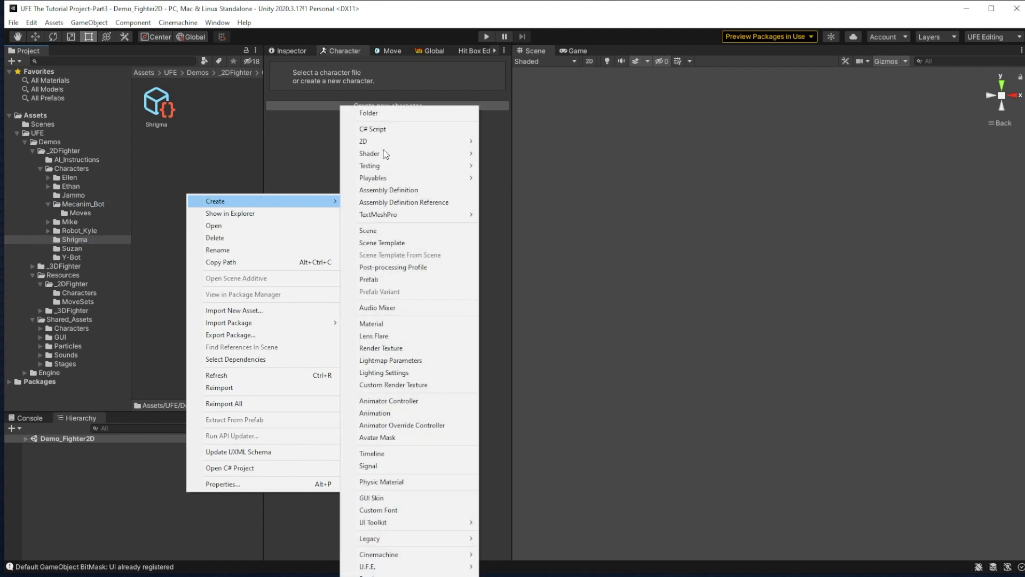
{"action": "left_click", "coordinate": [387, 114]}
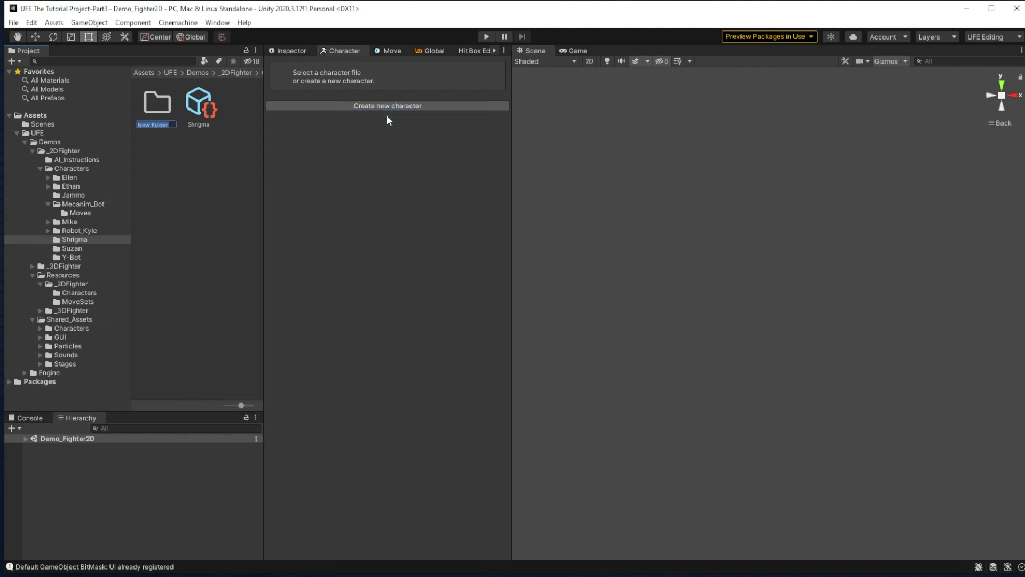
{"action": "key", "text": "Return"}
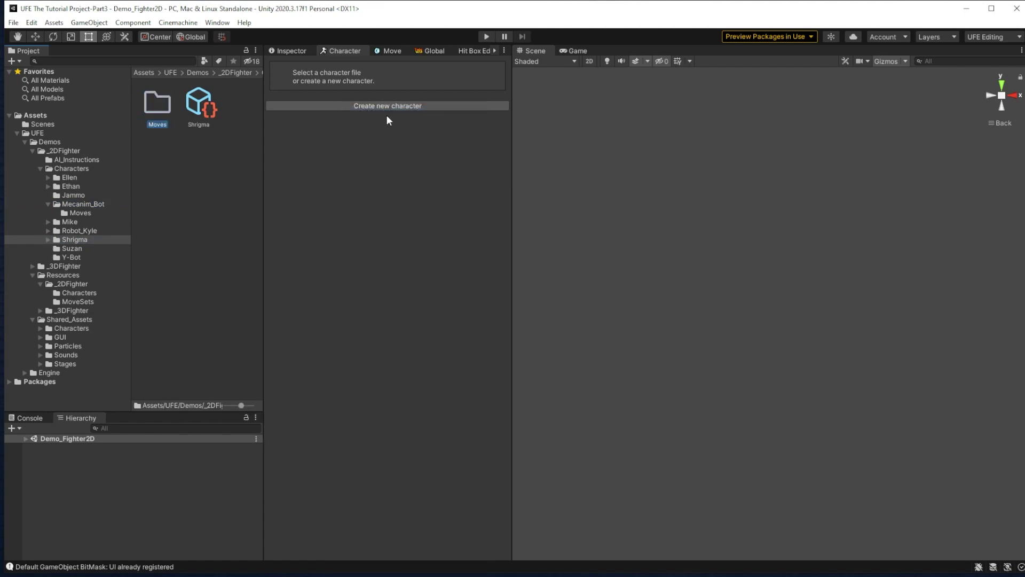
Create a new U.F.E. Move File inside the Moves folder
{"action": "double_click", "coordinate": [162, 122]}
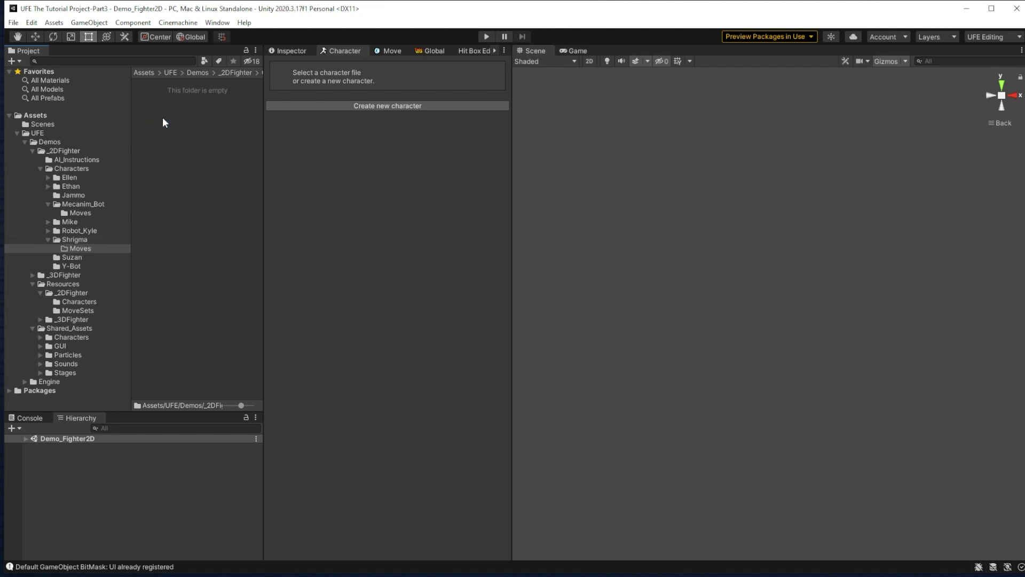
{"action": "right_click", "coordinate": [178, 148]}
{"action": "mouse_move", "coordinate": [214, 155]}
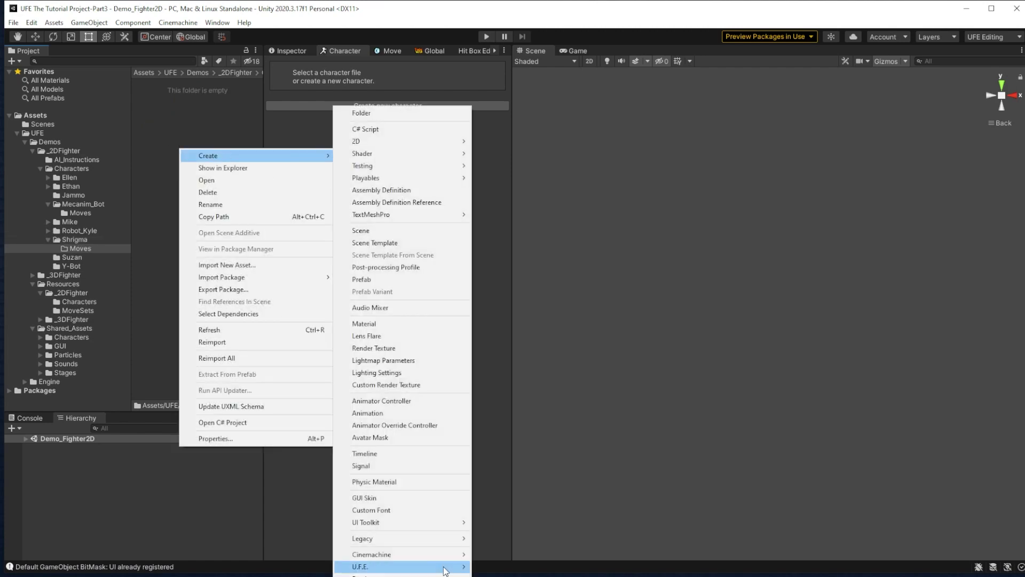
{"action": "mouse_move", "coordinate": [406, 566]}
{"action": "left_click", "coordinate": [509, 564]}
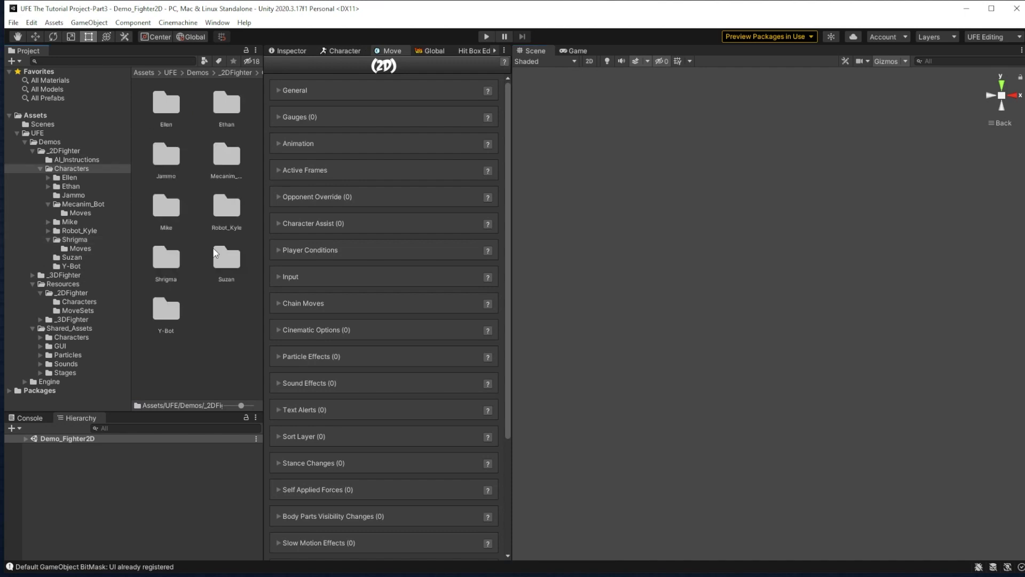
Rename the new move asset in Shrigma's Moves folder to CrossPunch
{"action": "double_click", "coordinate": [167, 268]}
{"action": "double_click", "coordinate": [166, 113]}
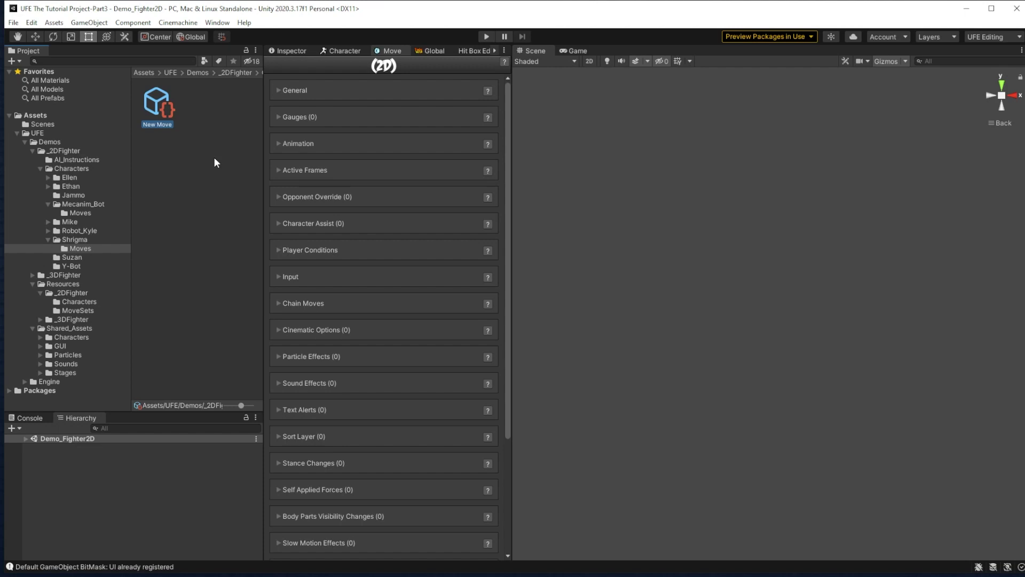
{"action": "type", "text": "CrossPunch"}
{"action": "key", "text": "Return"}
Set the move name to 'Cross Punch' and the description to 'Heavy Standing Punch From'
{"action": "left_click", "coordinate": [294, 90]}
{"action": "left_click", "coordinate": [409, 120]}
{"action": "type", "text": "Cross Punch"}
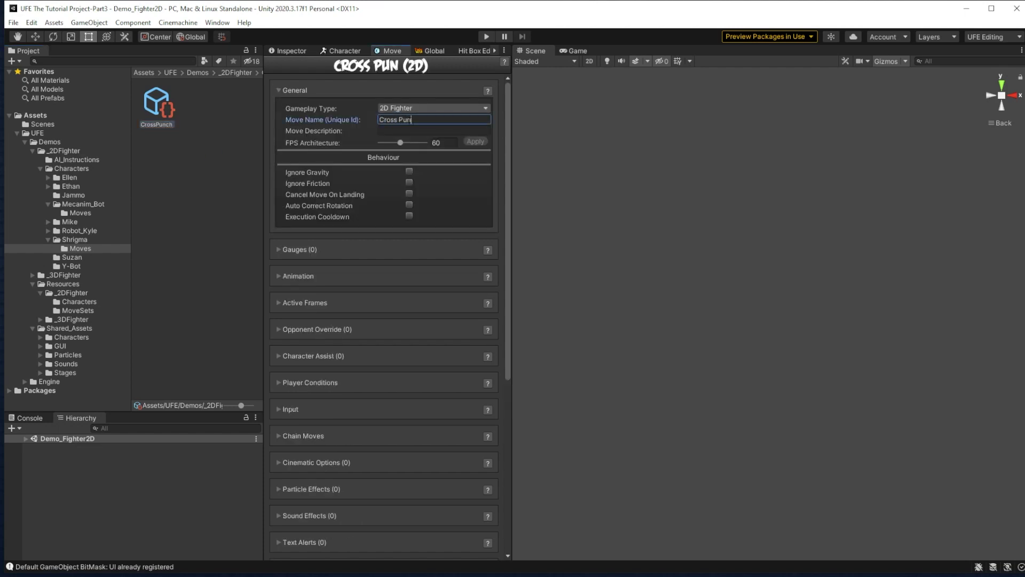
{"action": "left_click", "coordinate": [411, 130]}
{"action": "type", "text": "Heavy Standing Punch From"}
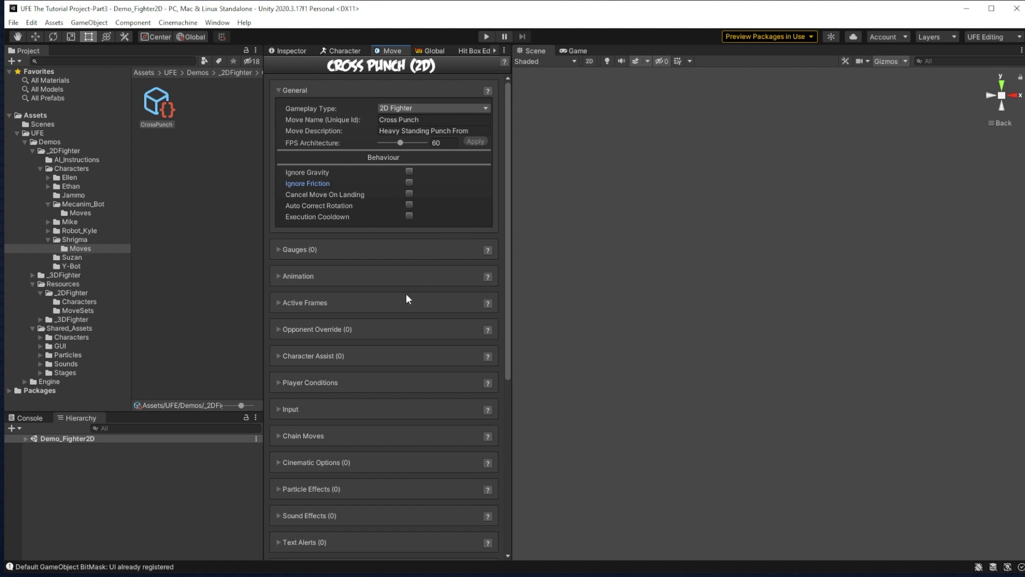
Review the Chain Moves, Stance Changes and Self Applied Forces sections of the move
{"action": "left_click", "coordinate": [277, 436]}
{"action": "left_click", "coordinate": [278, 435]}
{"action": "scroll", "coordinate": [283, 432], "scroll_direction": "down", "scroll_amount": 3}
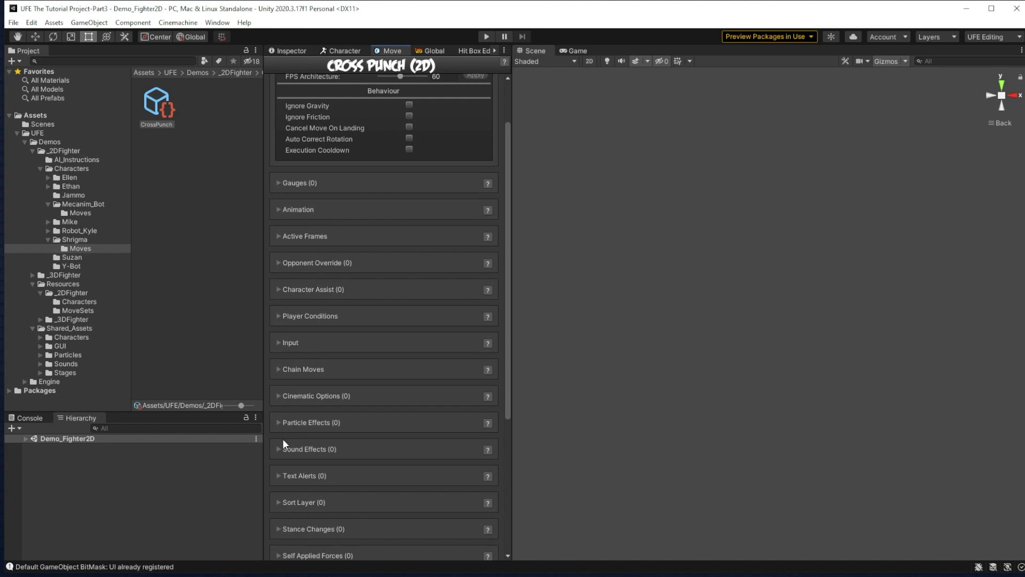
{"action": "scroll", "coordinate": [299, 467], "scroll_direction": "down", "scroll_amount": 3}
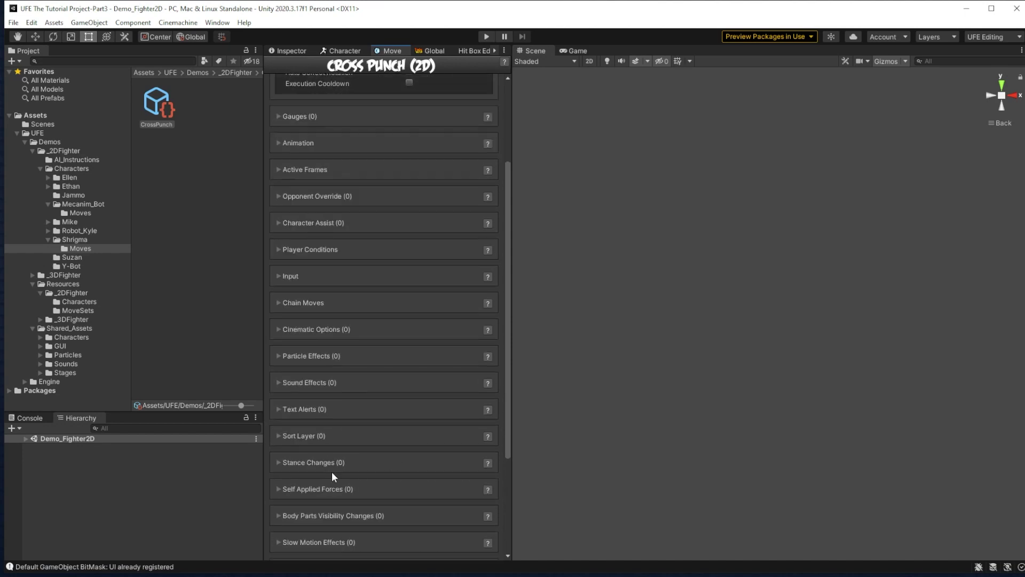
{"action": "left_click", "coordinate": [275, 462]}
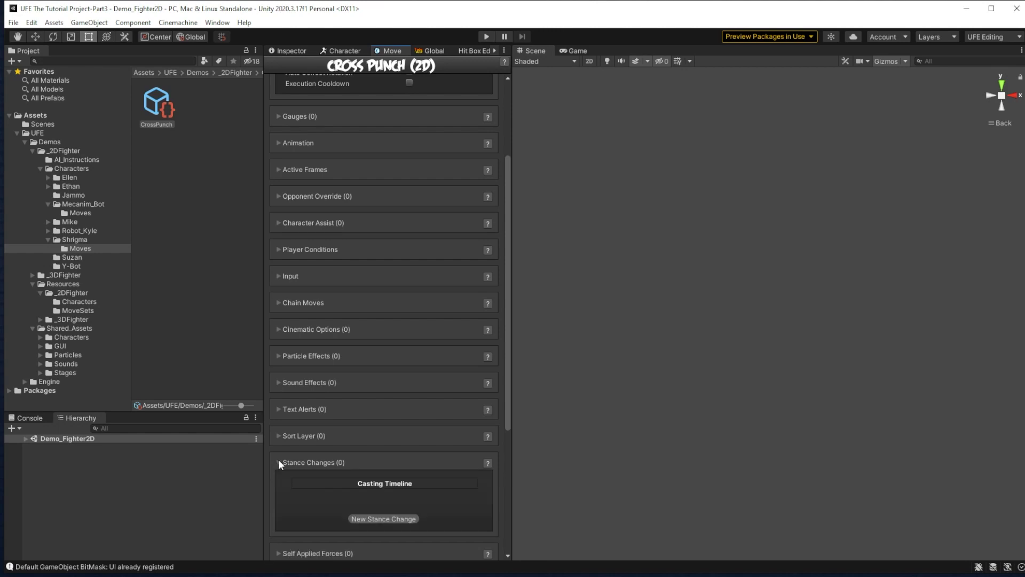
{"action": "left_click", "coordinate": [278, 461]}
{"action": "scroll", "coordinate": [286, 451], "scroll_direction": "down", "scroll_amount": 3}
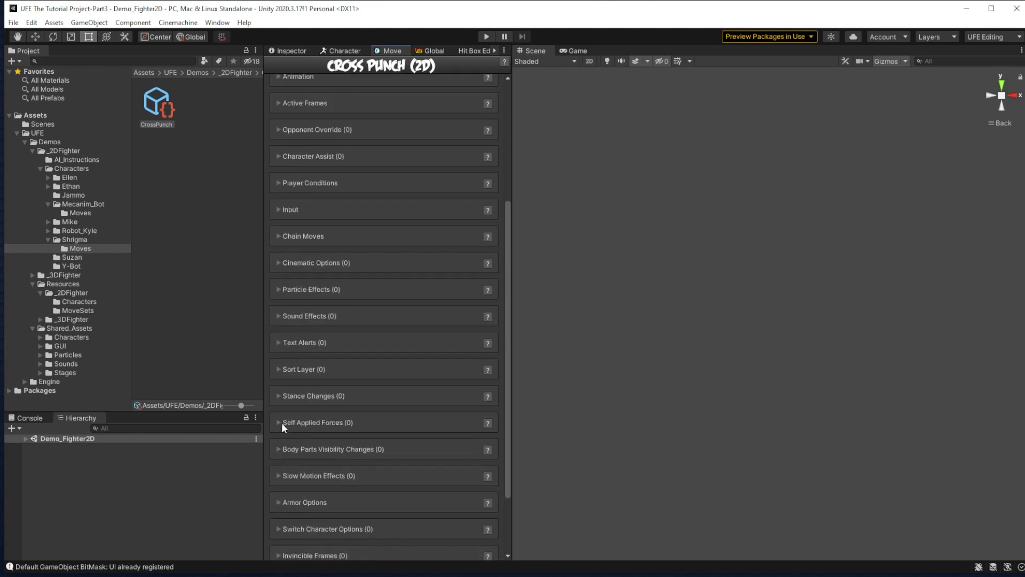
{"action": "left_click", "coordinate": [279, 422]}
{"action": "left_click", "coordinate": [280, 422]}
Review the Body Parts Visibility Changes and Character Assist sections of the move
{"action": "left_click", "coordinate": [276, 449]}
{"action": "scroll", "coordinate": [288, 459], "scroll_direction": "down", "scroll_amount": 3}
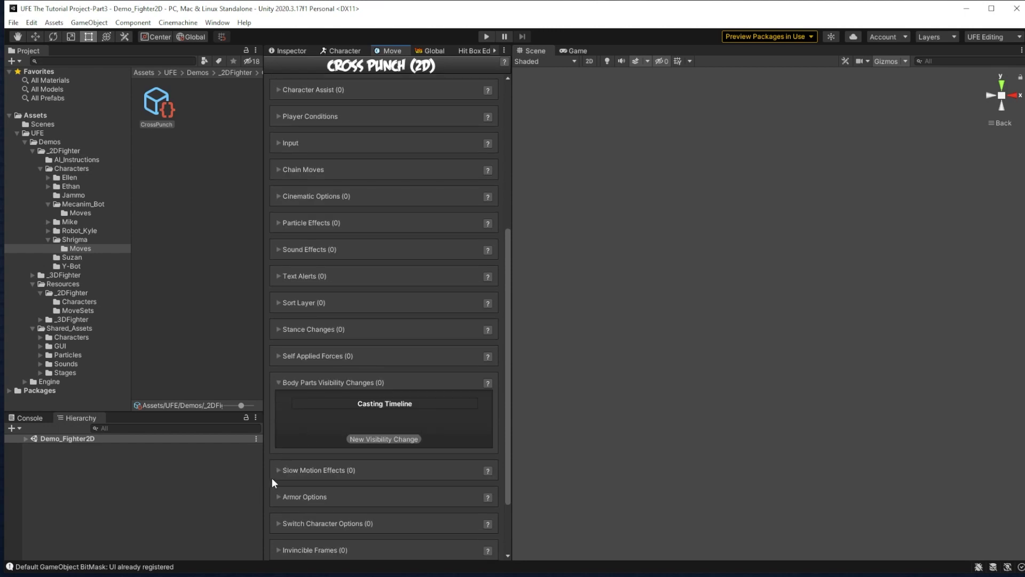
{"action": "scroll", "coordinate": [283, 468], "scroll_direction": "down", "scroll_amount": 3}
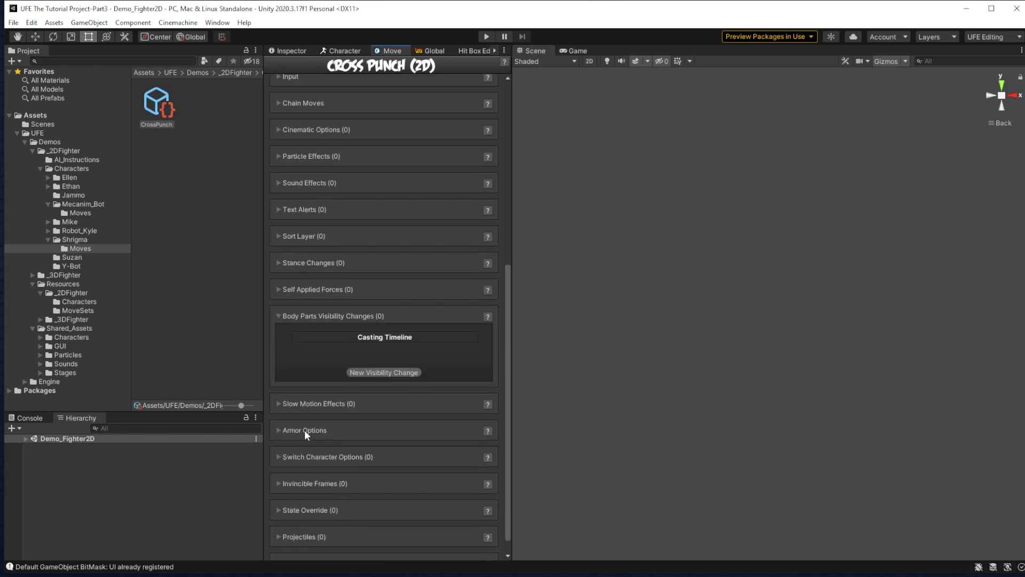
{"action": "scroll", "coordinate": [374, 459], "scroll_direction": "down", "scroll_amount": 1}
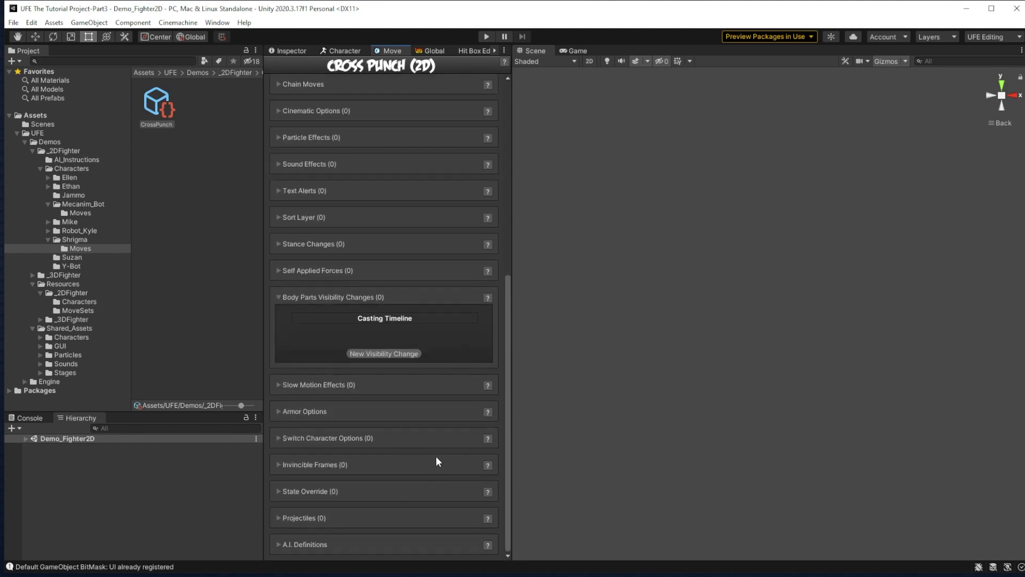
{"action": "left_click", "coordinate": [279, 297]}
{"action": "scroll", "coordinate": [283, 299], "scroll_direction": "up", "scroll_amount": 6}
{"action": "scroll", "coordinate": [320, 315], "scroll_direction": "up", "scroll_amount": 1}
{"action": "scroll", "coordinate": [351, 340], "scroll_direction": "up", "scroll_amount": 1}
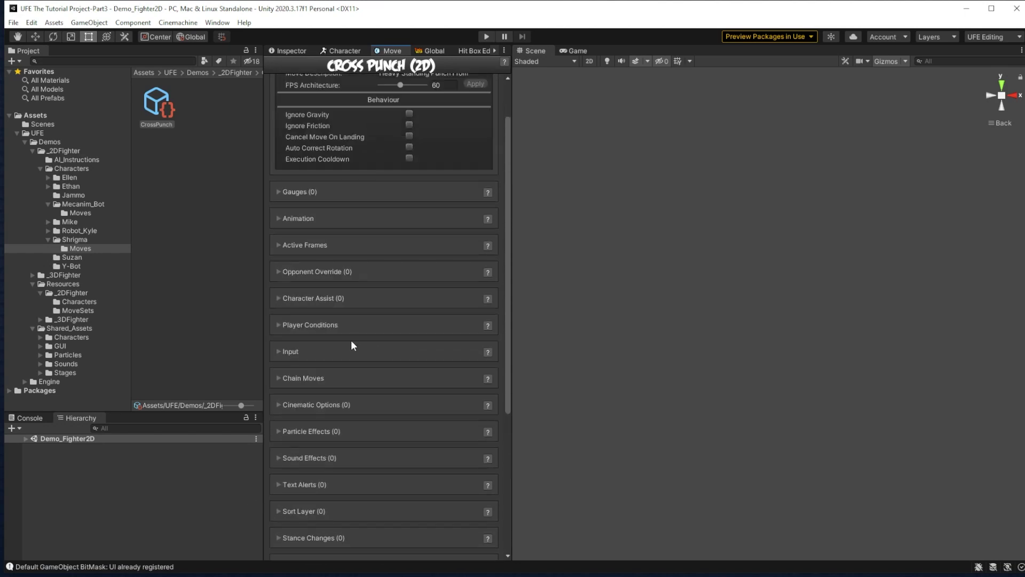
{"action": "left_click", "coordinate": [277, 299]}
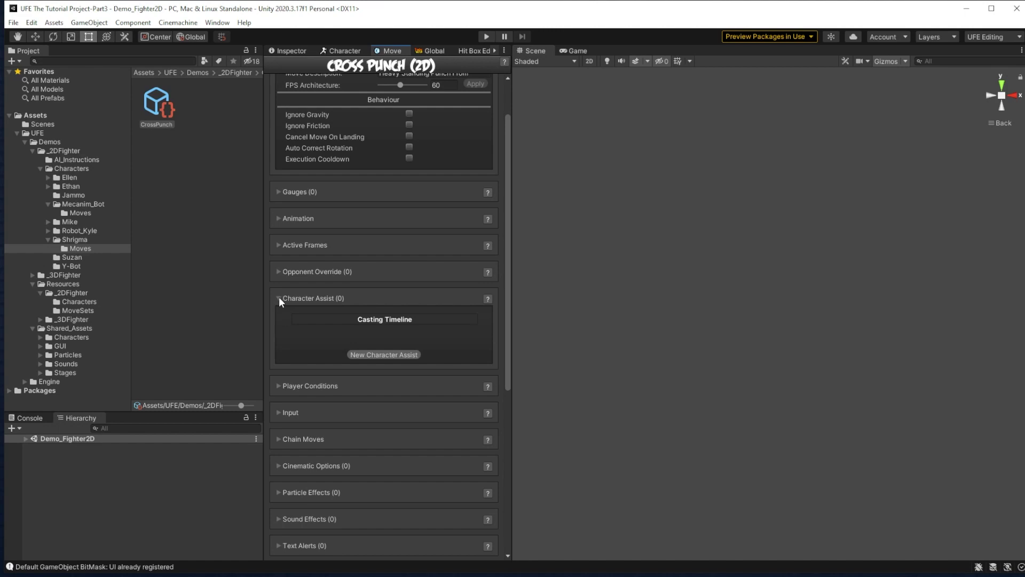
{"action": "left_click", "coordinate": [278, 298]}
{"action": "scroll", "coordinate": [360, 404], "scroll_direction": "up", "scroll_amount": 2}
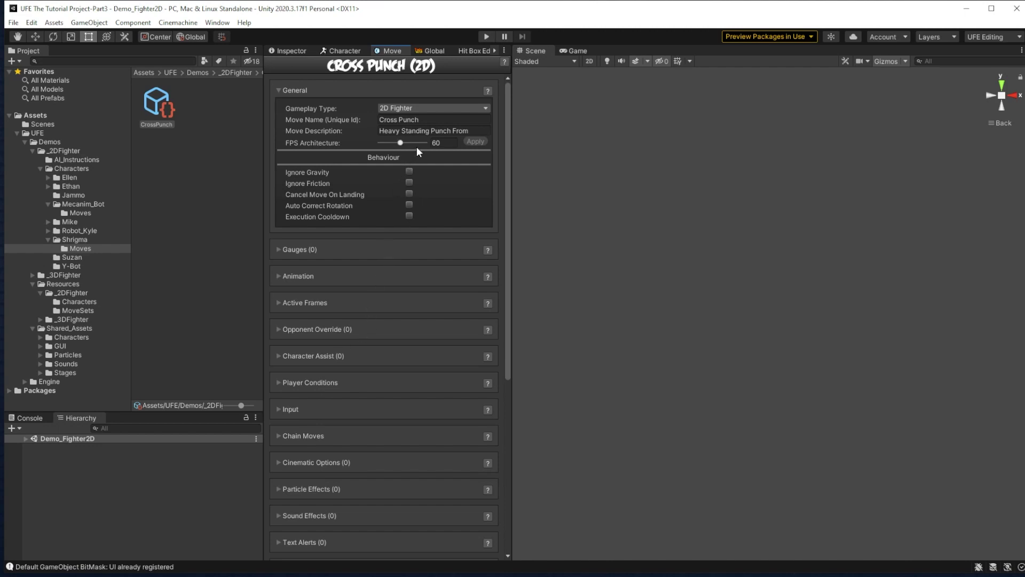
{"action": "left_click", "coordinate": [416, 132]}
{"action": "left_click", "coordinate": [431, 143]}
Assign the crossPunch_Shrigma clip from Shrigma's Animations folder as the move's Animation Clip
{"action": "left_click", "coordinate": [298, 276]}
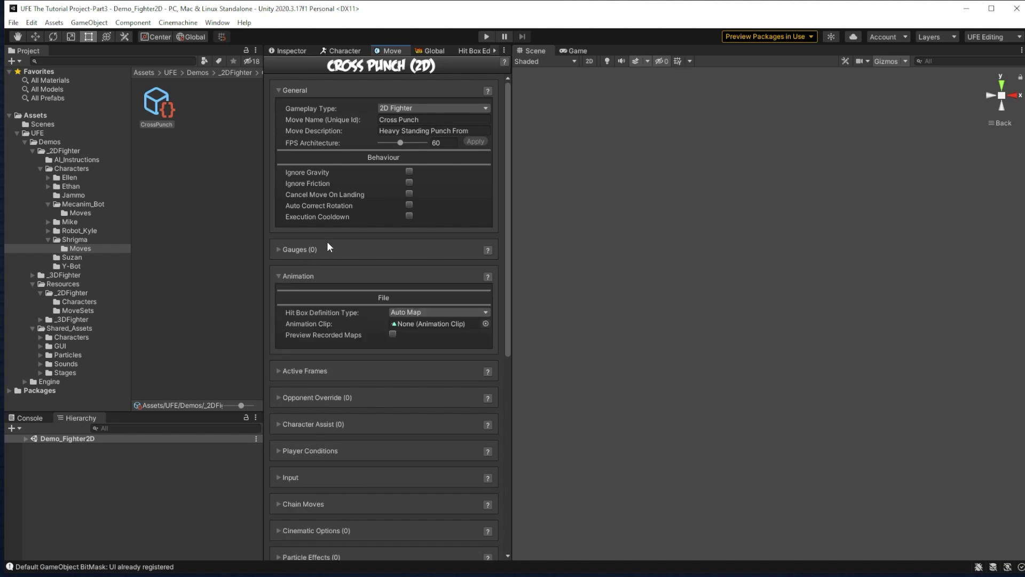
{"action": "scroll", "coordinate": [326, 241], "scroll_direction": "down", "scroll_amount": 1}
{"action": "left_click", "coordinate": [80, 303]}
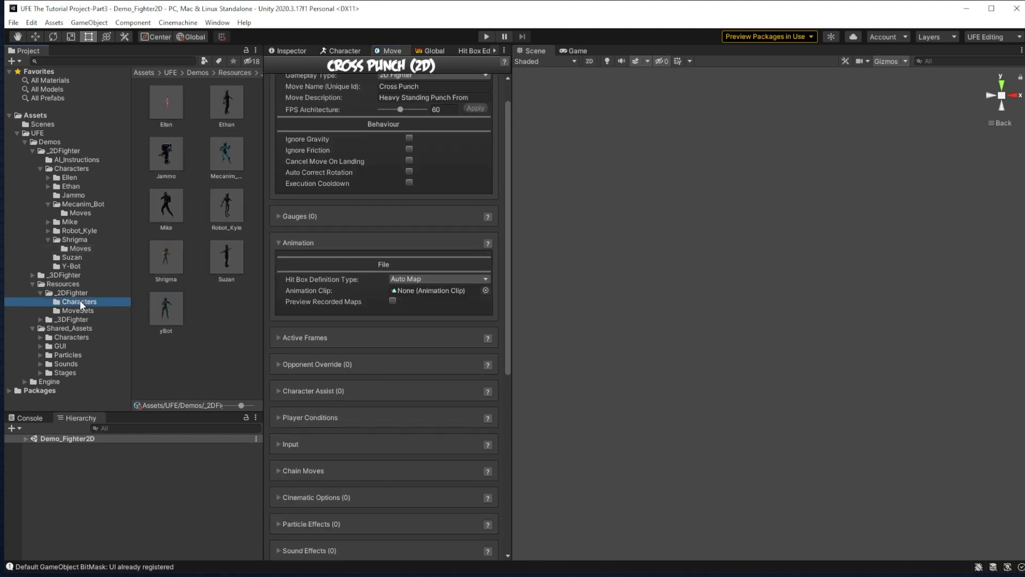
{"action": "left_click", "coordinate": [64, 337]}
{"action": "left_click", "coordinate": [42, 337]}
{"action": "scroll", "coordinate": [43, 338], "scroll_direction": "down", "scroll_amount": 1}
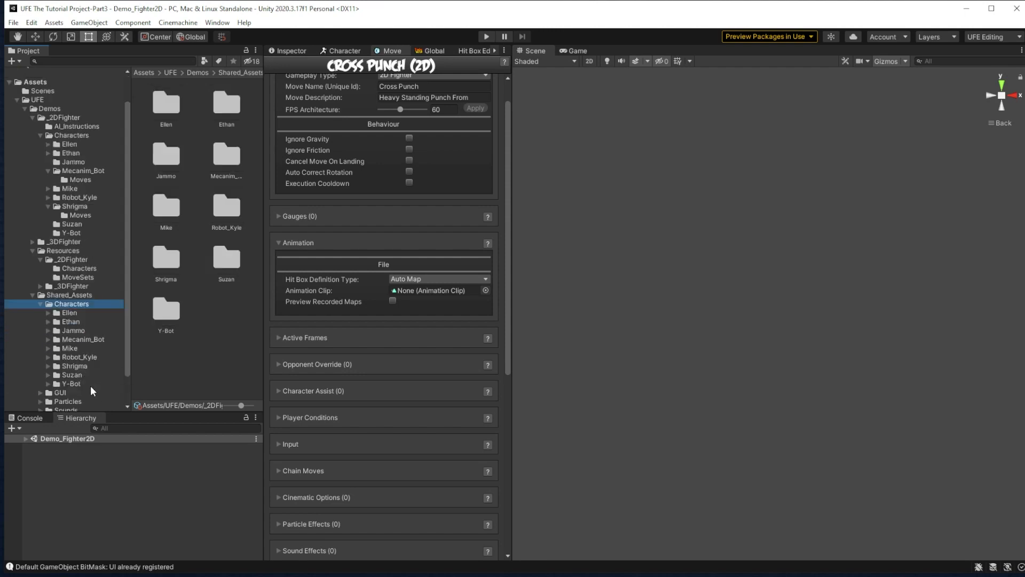
{"action": "left_click", "coordinate": [75, 366]}
{"action": "double_click", "coordinate": [165, 110]}
{"action": "left_click_drag", "start_coordinate": [166, 101], "coordinate": [411, 290]}
Set the Shrigma prefab as the move's preview Character Prefab
{"action": "scroll", "coordinate": [413, 291], "scroll_direction": "down", "scroll_amount": 3}
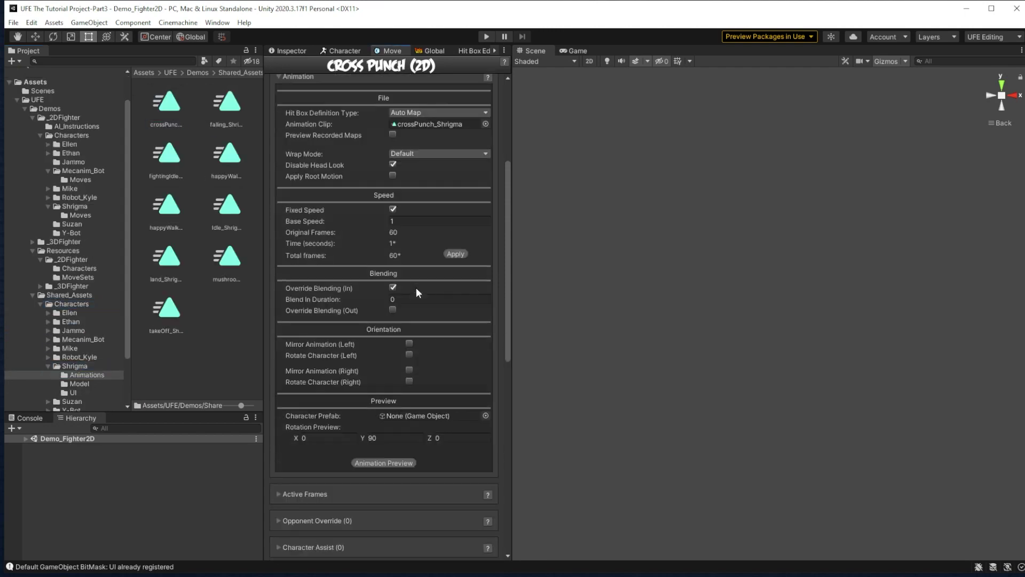
{"action": "left_click", "coordinate": [485, 416]}
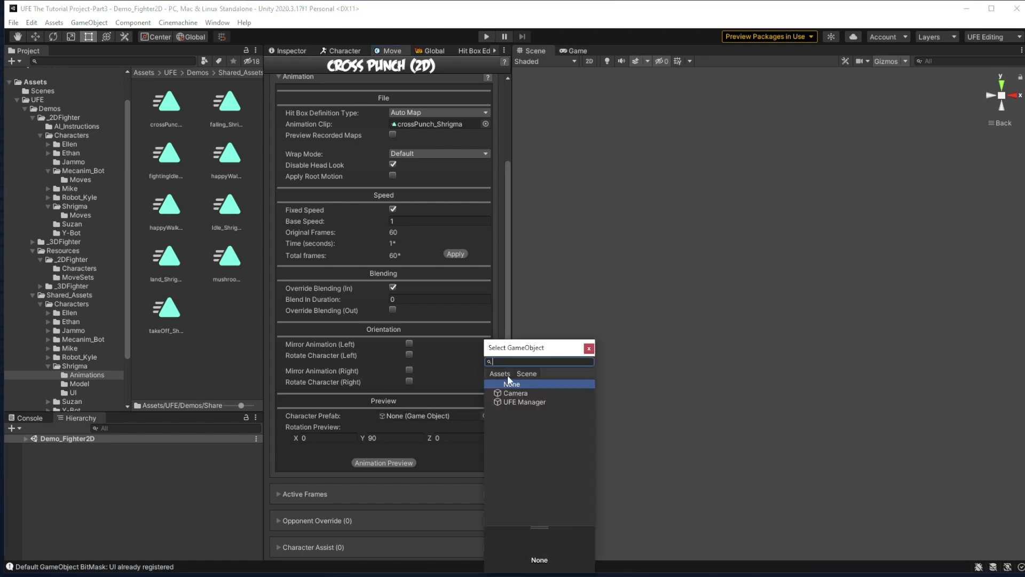
{"action": "left_click", "coordinate": [500, 373]}
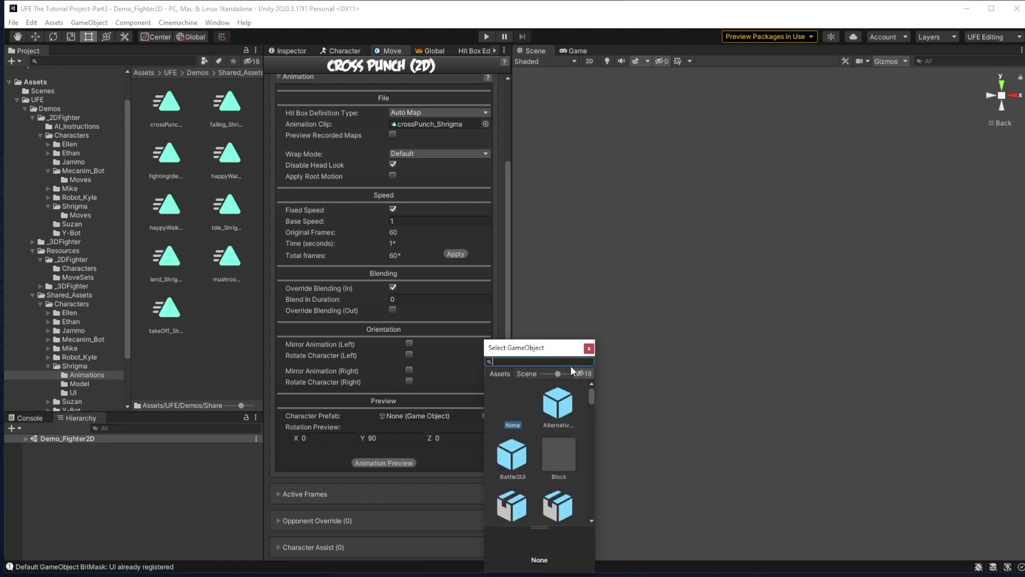
{"action": "type", "text": "shrigma"}
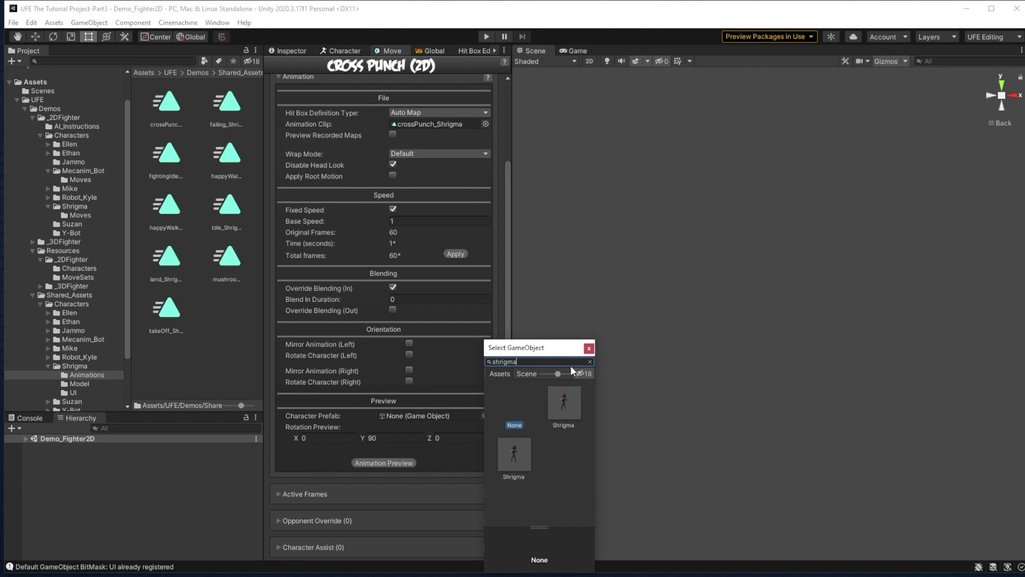
{"action": "left_click", "coordinate": [559, 423]}
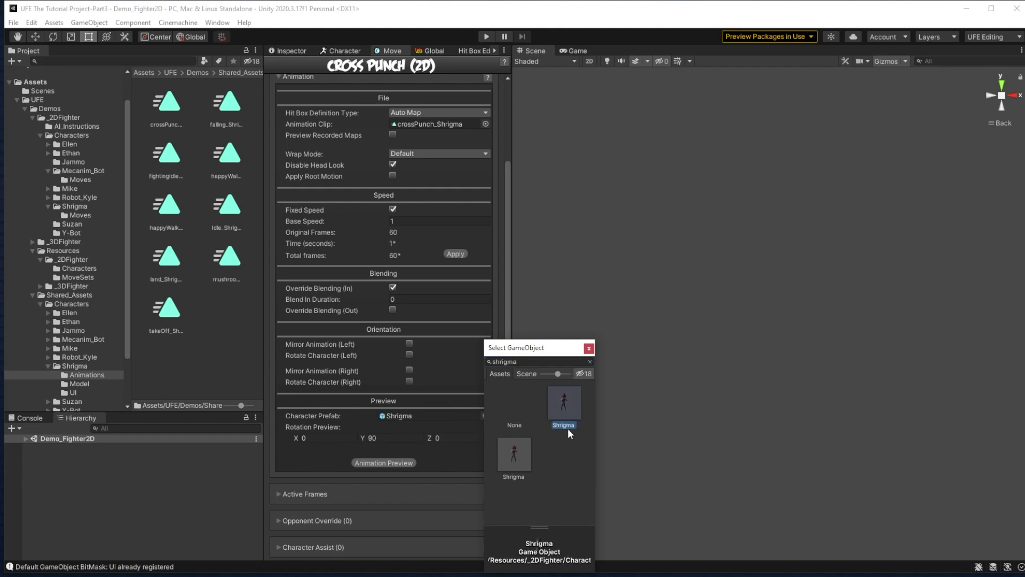
{"action": "left_click", "coordinate": [521, 459]}
{"action": "double_click", "coordinate": [566, 406]}
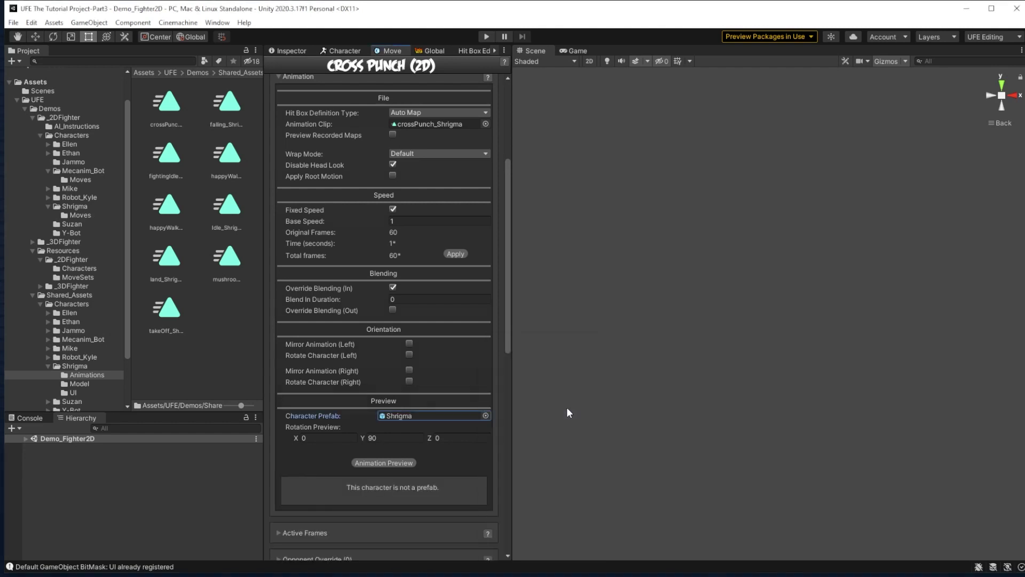
Preview the Cross Punch animation on Shrigma and scrub through the punch frames
{"action": "scroll", "coordinate": [427, 454], "scroll_direction": "down", "scroll_amount": 2}
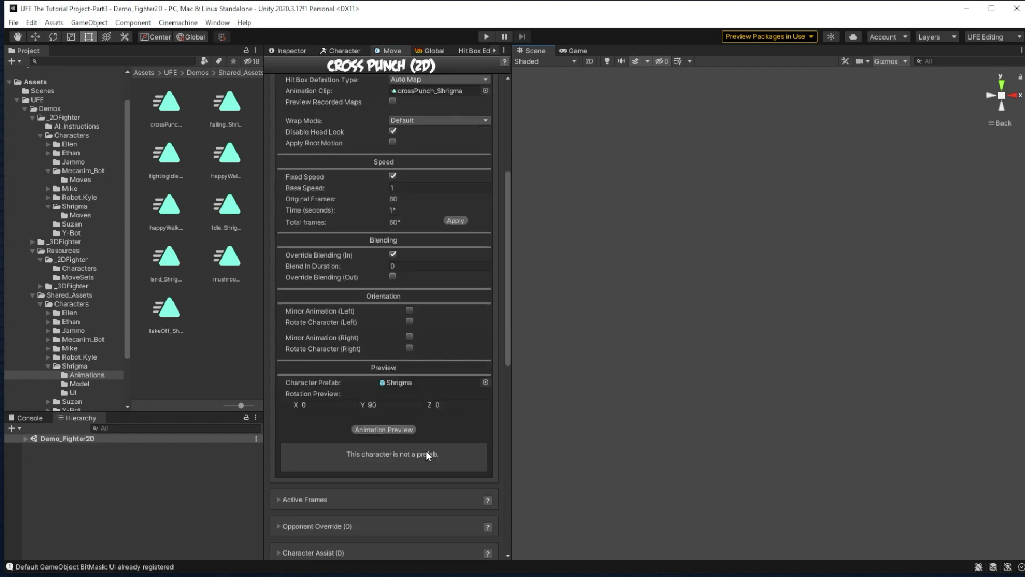
{"action": "left_click", "coordinate": [390, 429]}
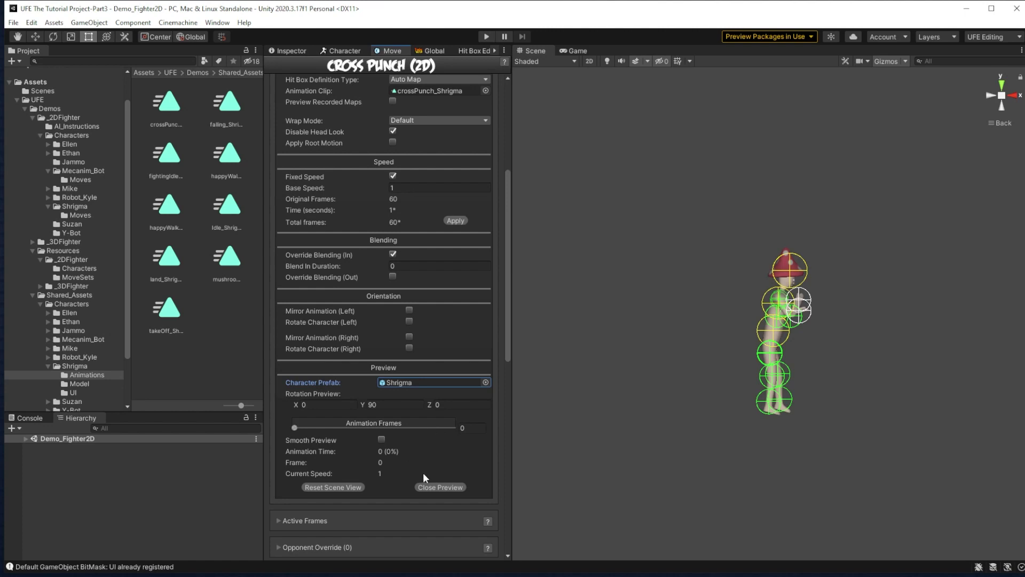
{"action": "left_click", "coordinate": [436, 487]}
{"action": "left_click", "coordinate": [388, 427]}
{"action": "left_click_drag", "start_coordinate": [298, 431], "coordinate": [430, 430]}
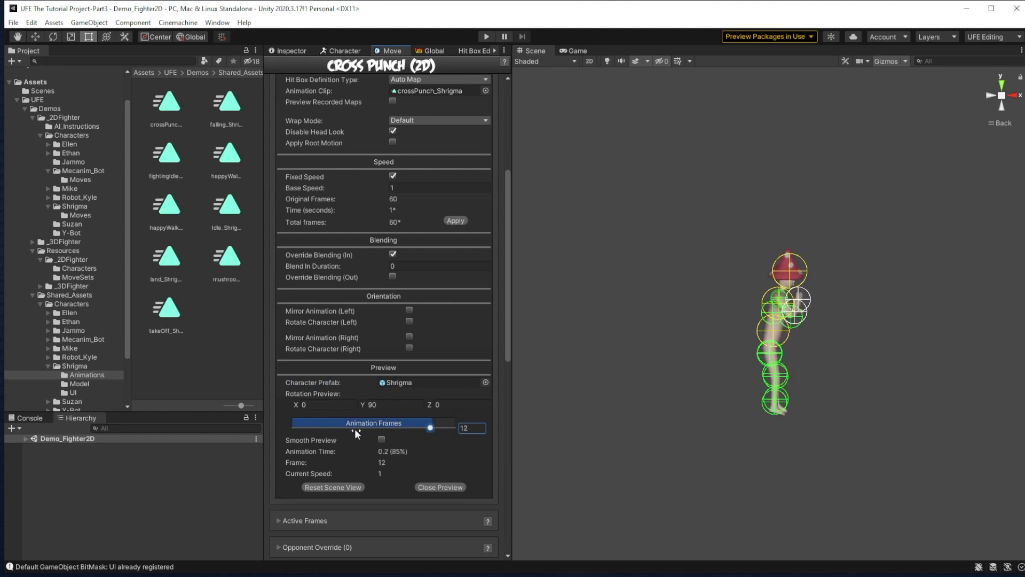
{"action": "left_click_drag", "start_coordinate": [358, 434], "coordinate": [396, 437]}
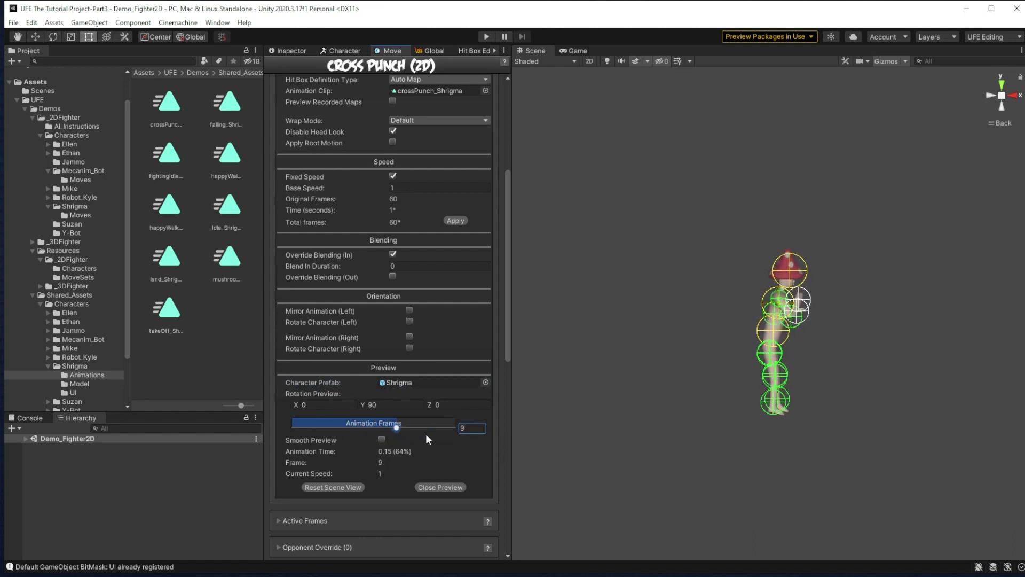
Apply the 1-second time and 60 total frames, then scrub the preview to frame 59
{"action": "scroll", "coordinate": [374, 395], "scroll_direction": "up", "scroll_amount": 2}
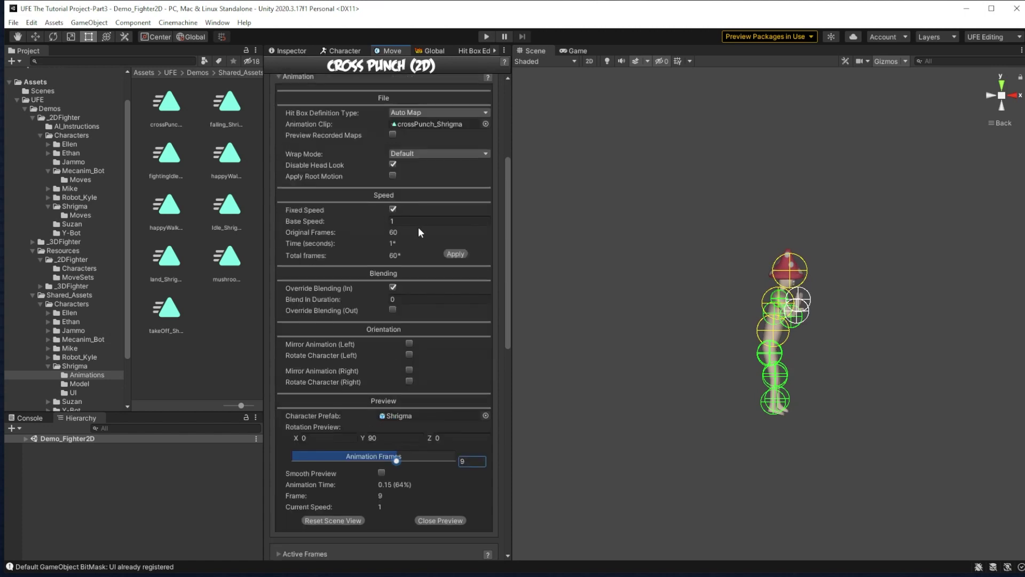
{"action": "left_click", "coordinate": [455, 255]}
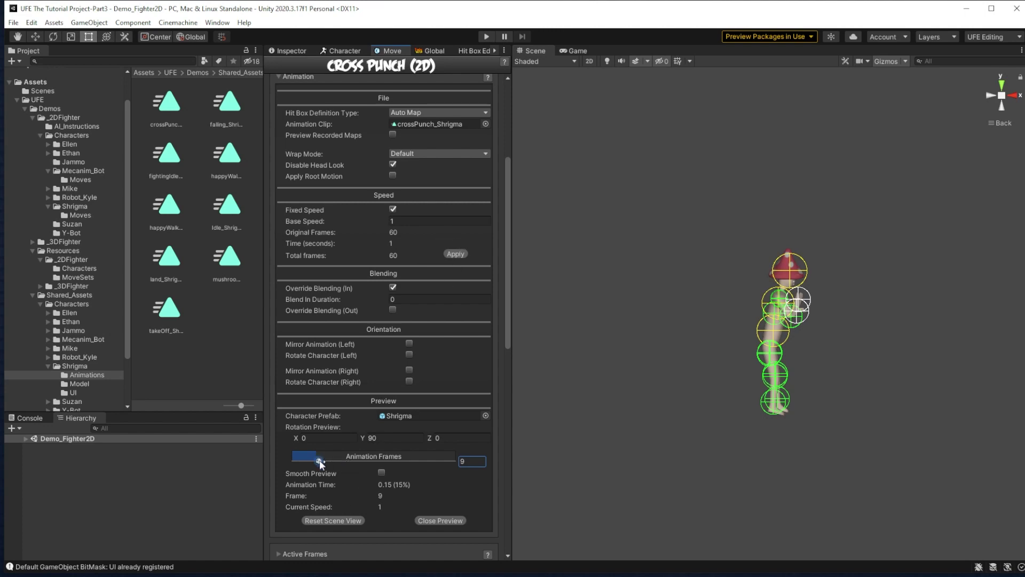
{"action": "left_click_drag", "start_coordinate": [319, 462], "coordinate": [454, 463]}
Add a Gauge 1 event to Cross Punch with a raised Gauge Gain, then scrub the preview
{"action": "scroll", "coordinate": [335, 291], "scroll_direction": "up", "scroll_amount": 4}
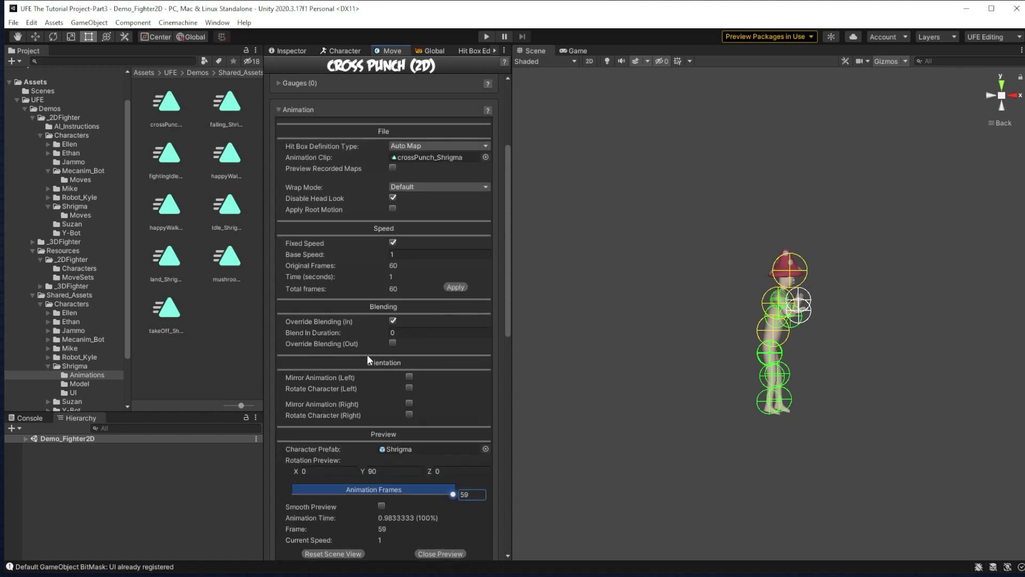
{"action": "left_click", "coordinate": [281, 151]}
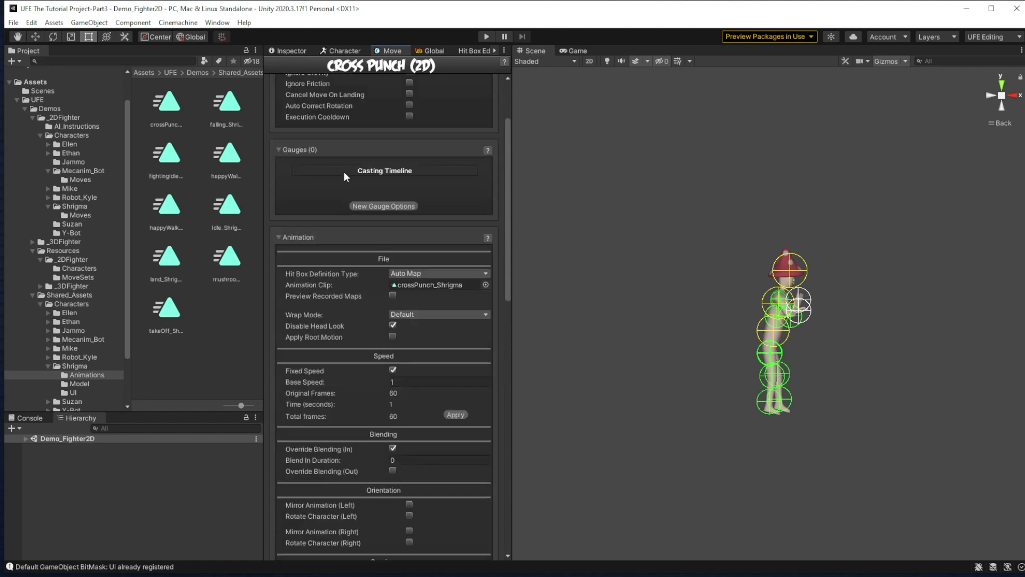
{"action": "left_click", "coordinate": [380, 211]}
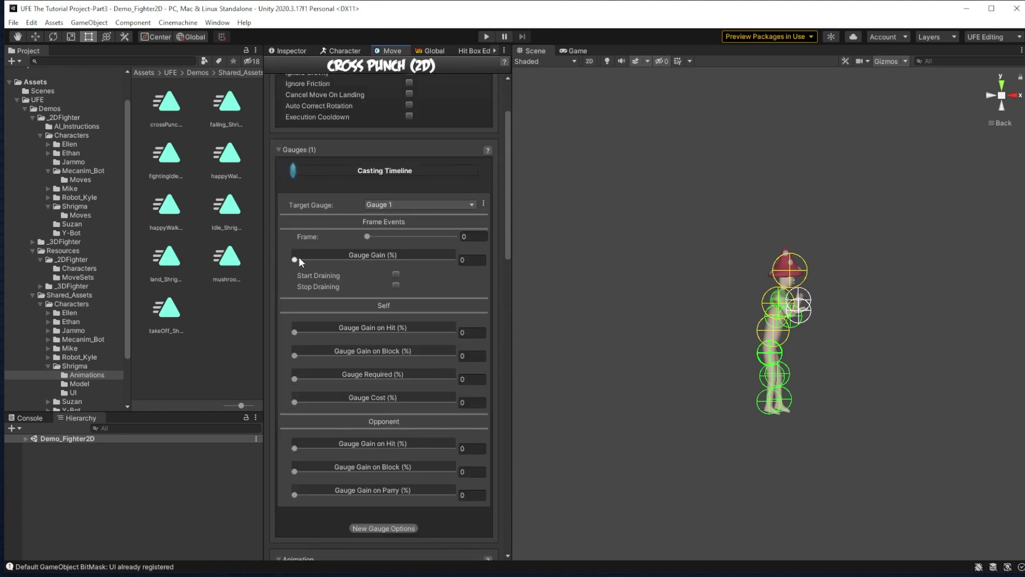
{"action": "left_click_drag", "start_coordinate": [298, 262], "coordinate": [411, 259]}
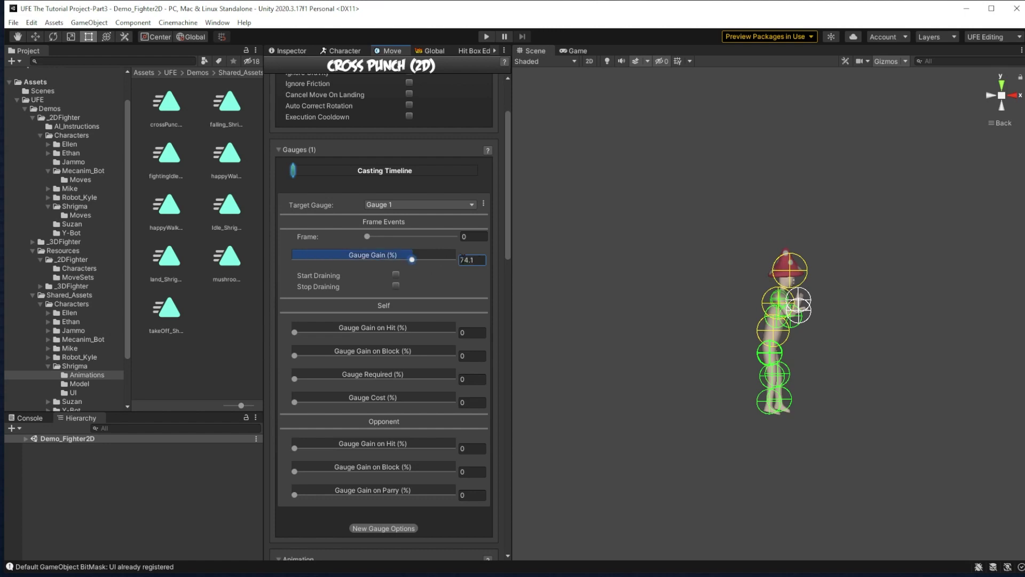
{"action": "left_click", "coordinate": [474, 261]}
{"action": "key", "text": "BackSpace"}
{"action": "key", "text": "BackSpace"}
{"action": "key", "text": "BackSpace"}
{"action": "scroll", "coordinate": [302, 441], "scroll_direction": "down", "scroll_amount": 15}
{"action": "left_click_drag", "start_coordinate": [302, 428], "coordinate": [472, 410]}
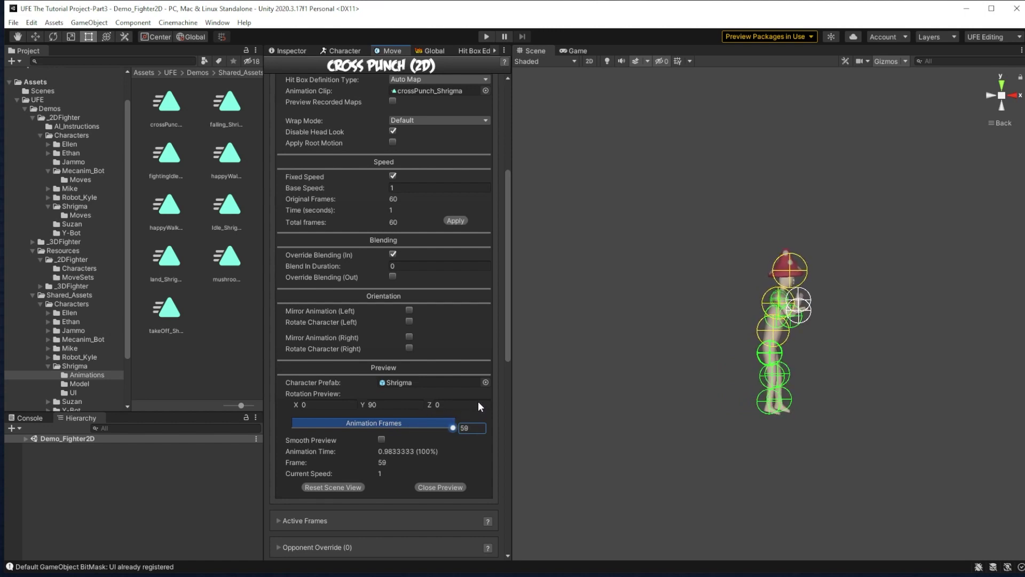
{"action": "scroll", "coordinate": [451, 366], "scroll_direction": "down", "scroll_amount": 5}
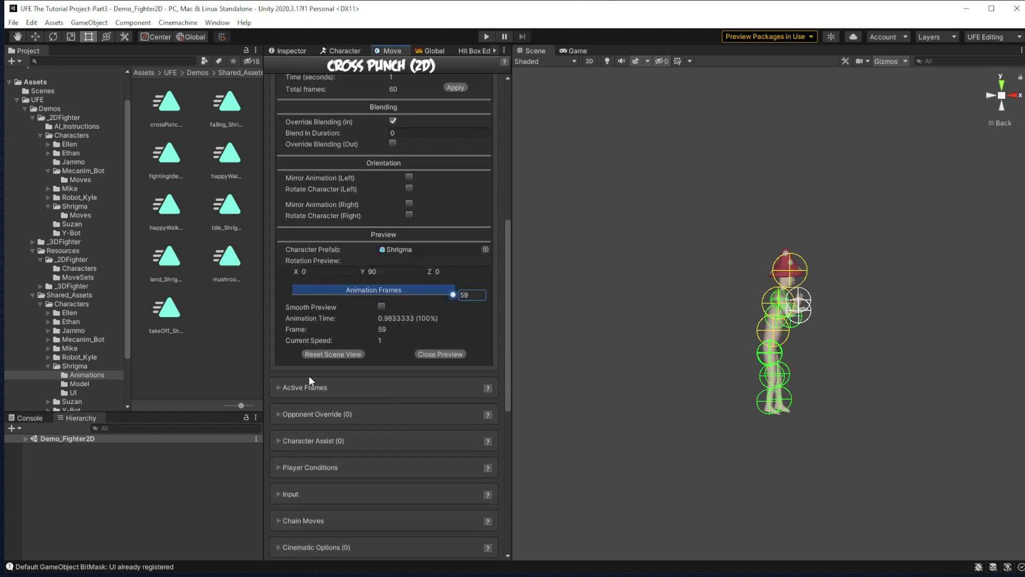
Add a new hit under Active Frames and drag out a rough active frame range
{"action": "left_click", "coordinate": [285, 388]}
{"action": "scroll", "coordinate": [329, 369], "scroll_direction": "down", "scroll_amount": 3}
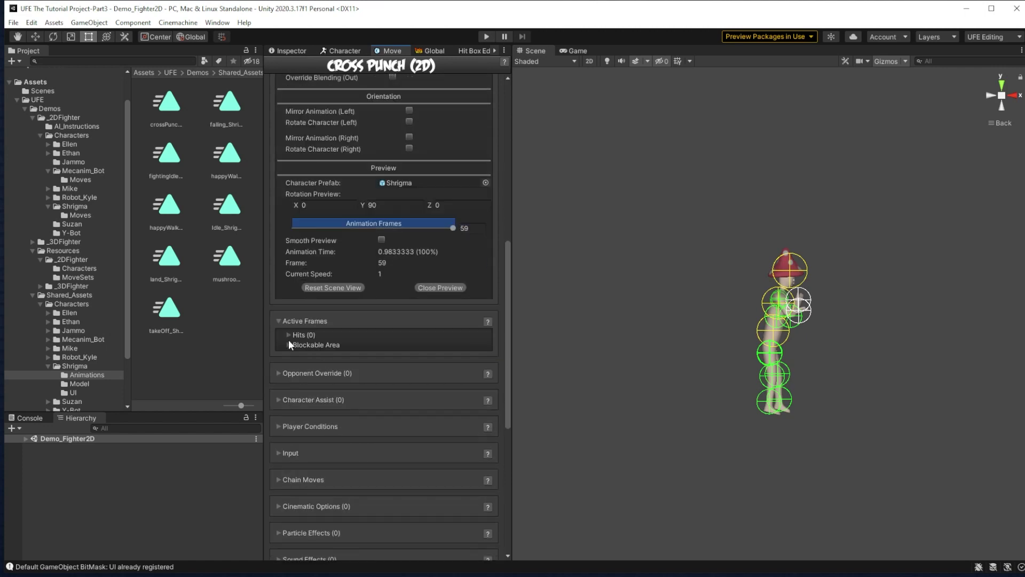
{"action": "left_click", "coordinate": [296, 335]}
{"action": "left_click", "coordinate": [382, 392]}
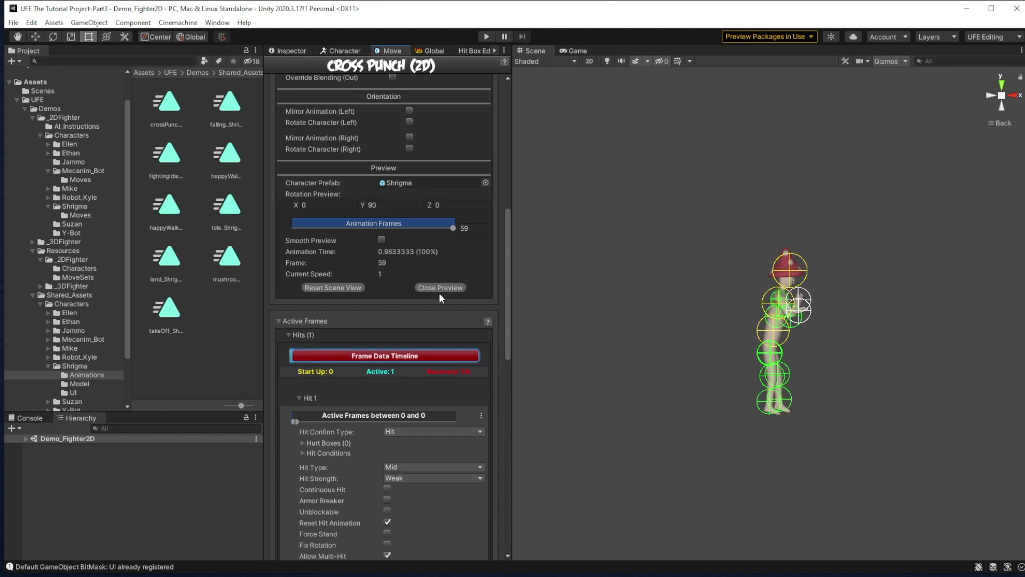
{"action": "scroll", "coordinate": [422, 411], "scroll_direction": "down", "scroll_amount": 3}
{"action": "scroll", "coordinate": [425, 415], "scroll_direction": "down", "scroll_amount": 2}
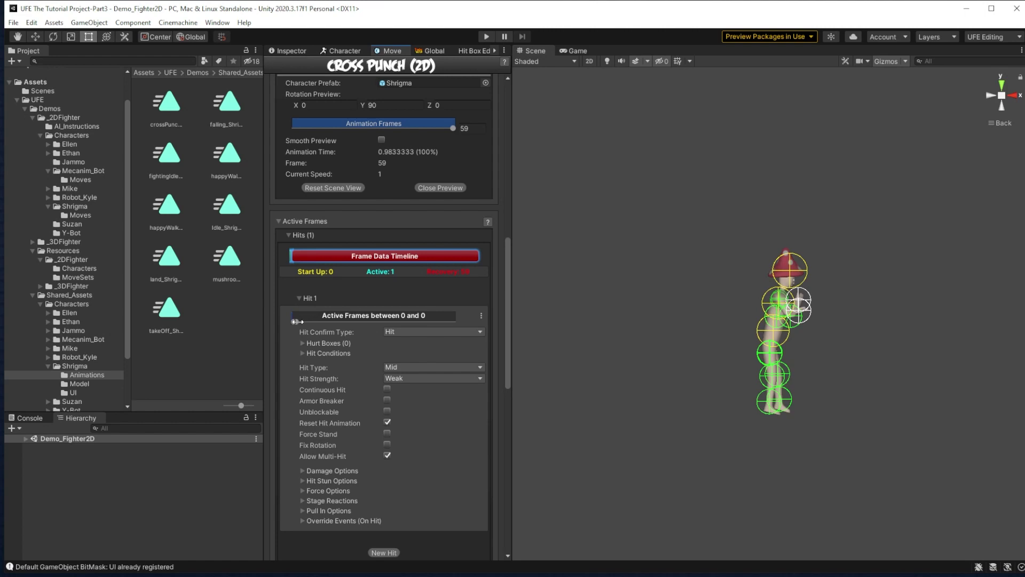
{"action": "left_click_drag", "start_coordinate": [295, 321], "coordinate": [428, 322]}
{"action": "left_click_drag", "start_coordinate": [294, 322], "coordinate": [367, 324]}
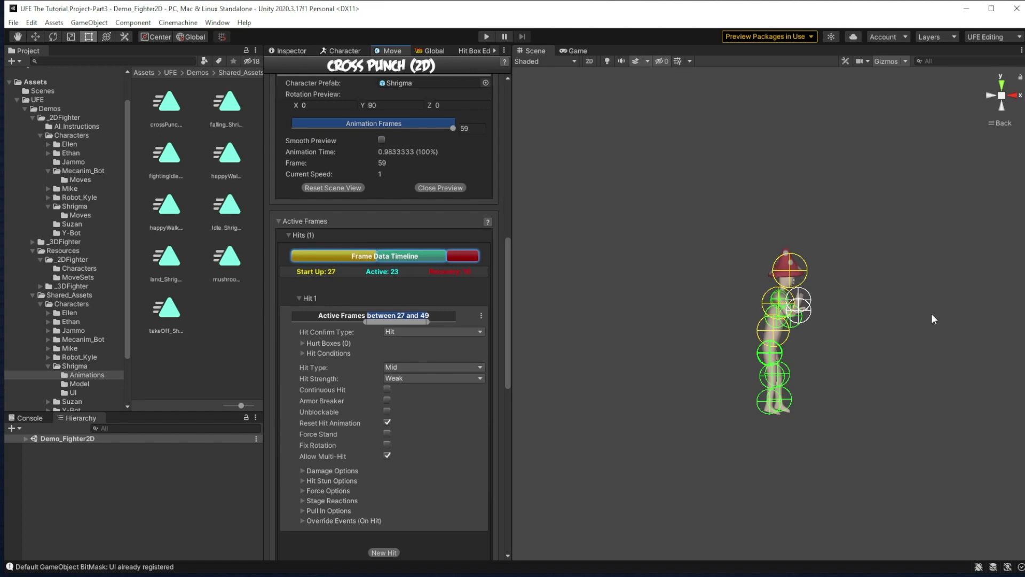
Set Hit 1's active frames to 29–36, checking the punch pose in the preview
{"action": "scroll", "coordinate": [934, 319], "scroll_direction": "up", "scroll_amount": 2}
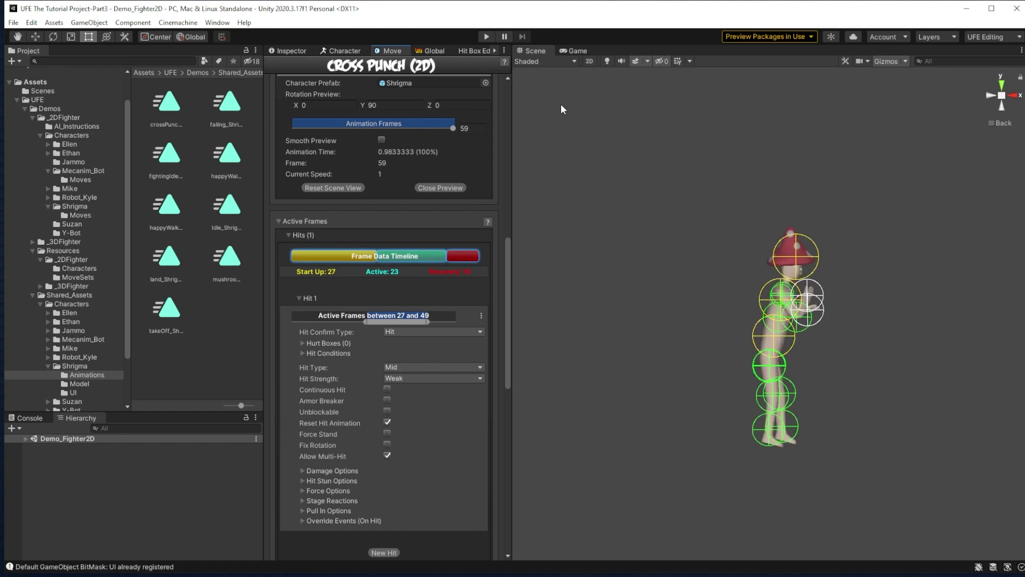
{"action": "left_click", "coordinate": [372, 127]}
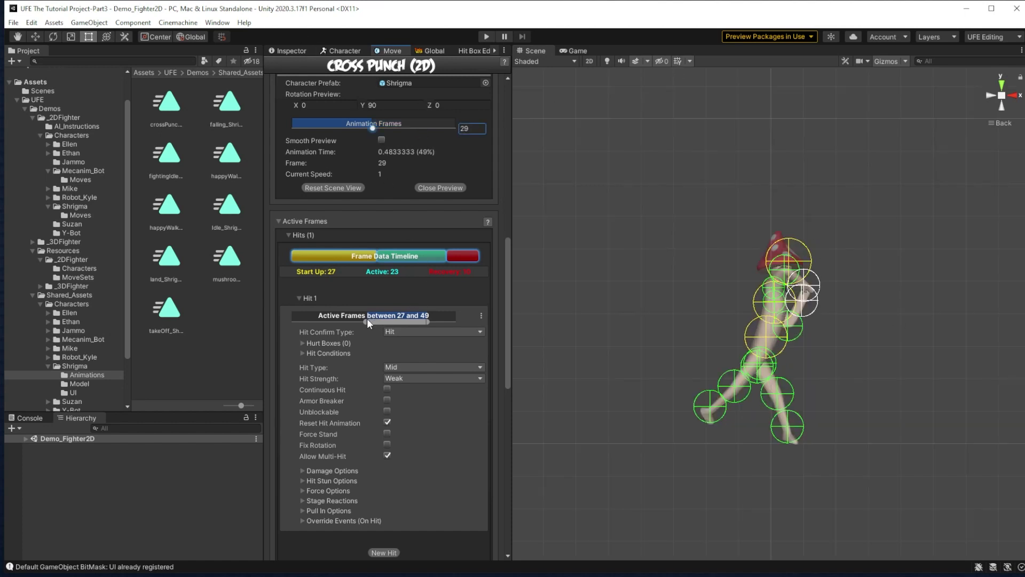
{"action": "left_click_drag", "start_coordinate": [367, 321], "coordinate": [370, 321]}
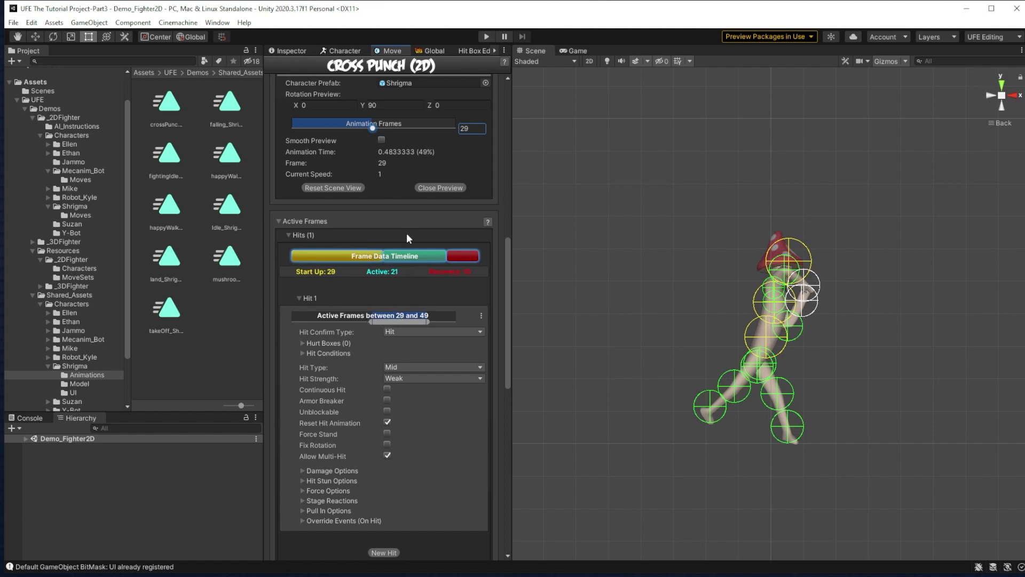
{"action": "left_click_drag", "start_coordinate": [375, 134], "coordinate": [391, 130]}
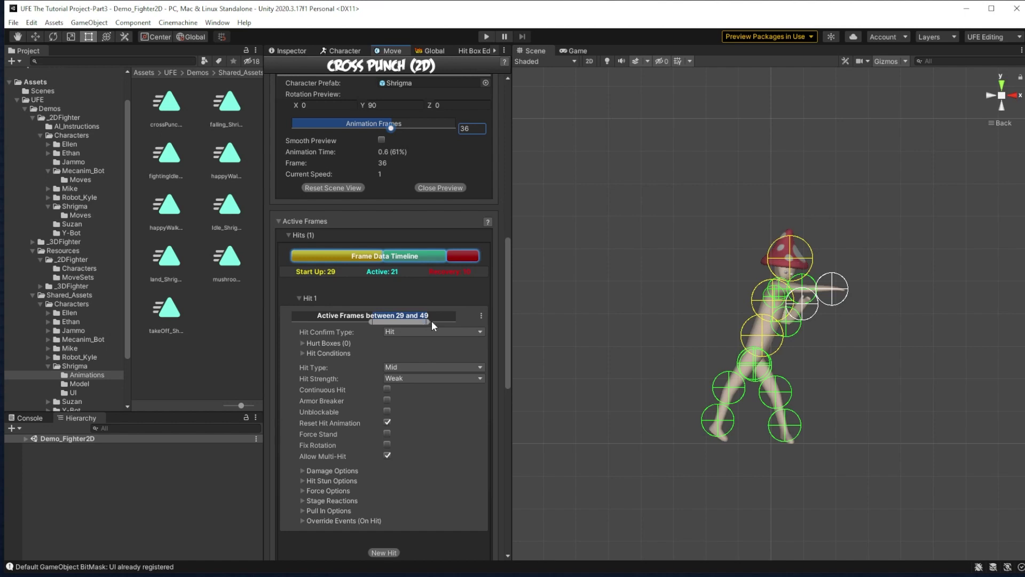
{"action": "left_click_drag", "start_coordinate": [427, 321], "coordinate": [394, 321]}
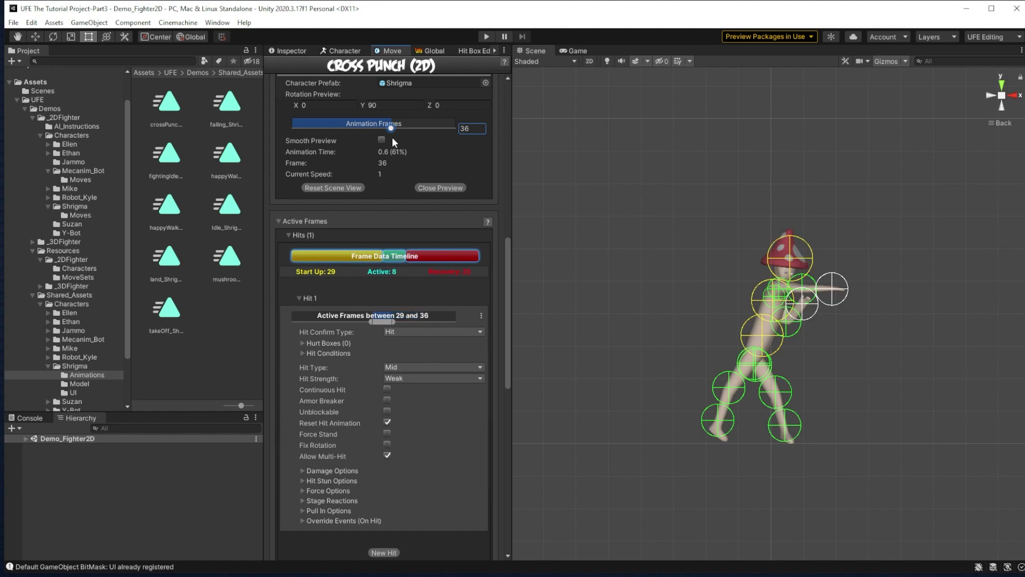
{"action": "left_click_drag", "start_coordinate": [391, 129], "coordinate": [476, 130]}
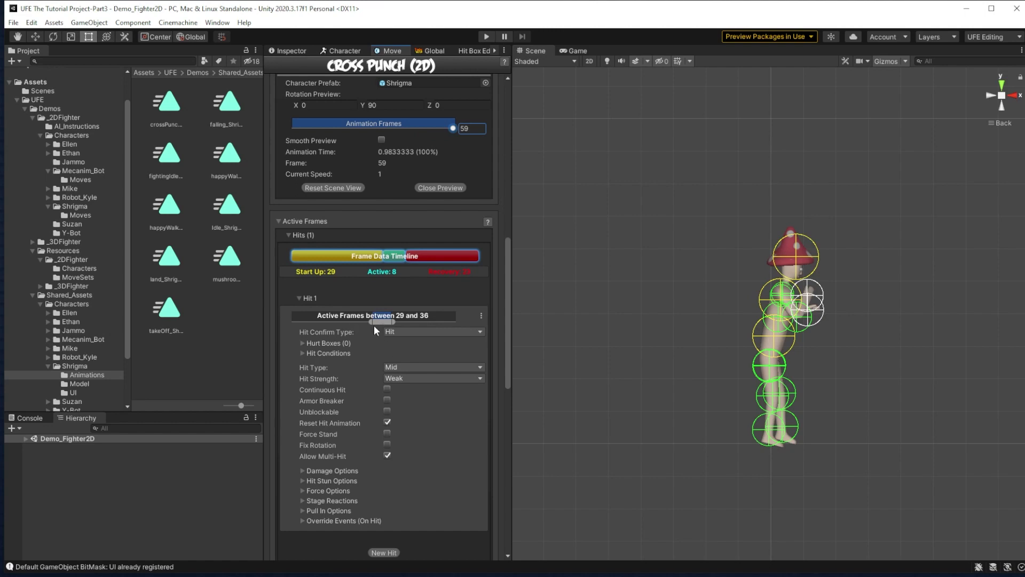
{"action": "left_click", "coordinate": [302, 342]}
Add a hurt box to Hit 1 on the Right Hand with radius 0.7, previewed at frame 36
{"action": "left_click", "coordinate": [370, 372]}
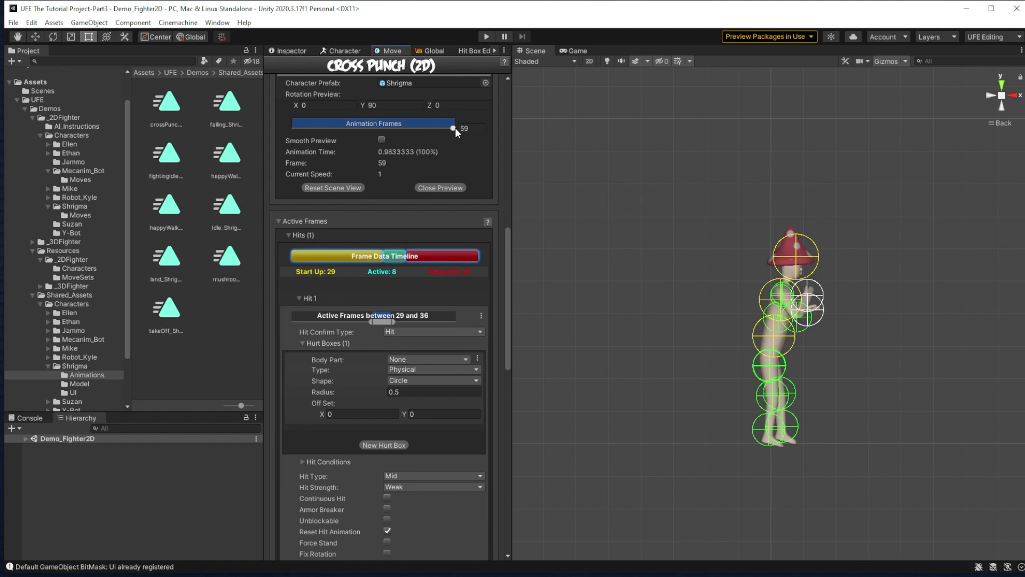
{"action": "left_click_drag", "start_coordinate": [453, 128], "coordinate": [391, 136]}
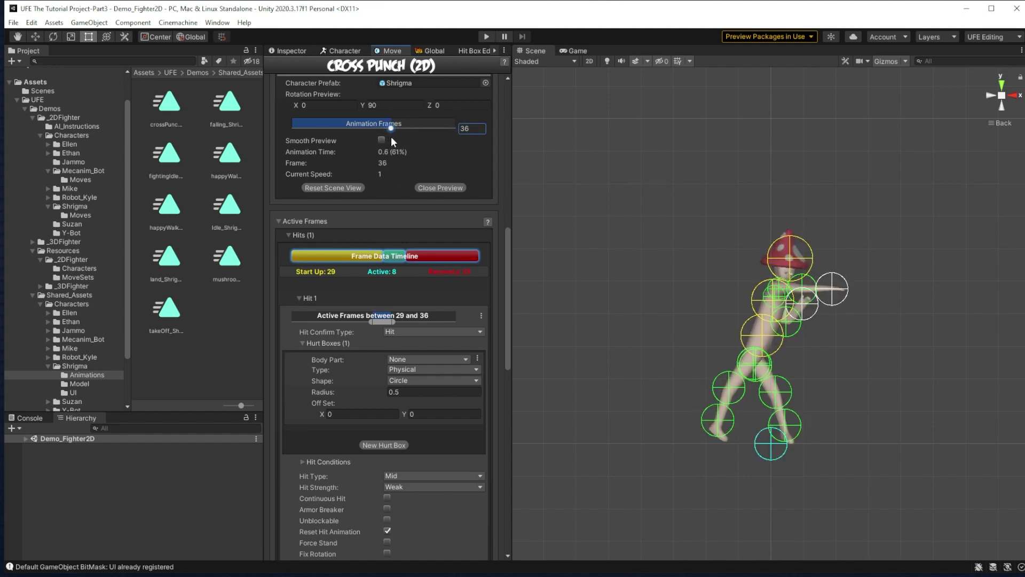
{"action": "left_click", "coordinate": [393, 359]}
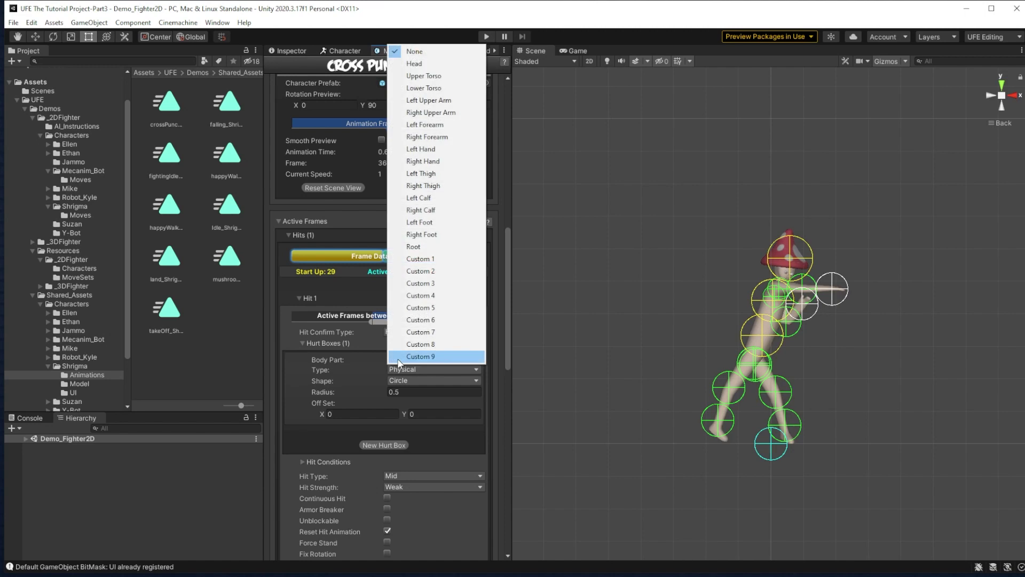
{"action": "left_click", "coordinate": [435, 160]}
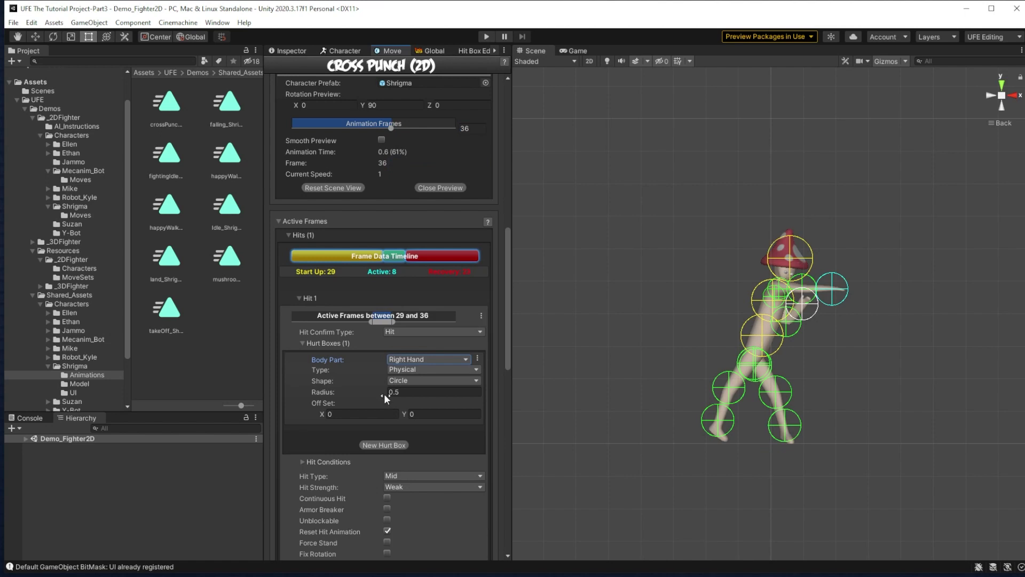
{"action": "left_click_drag", "start_coordinate": [383, 393], "coordinate": [388, 392]}
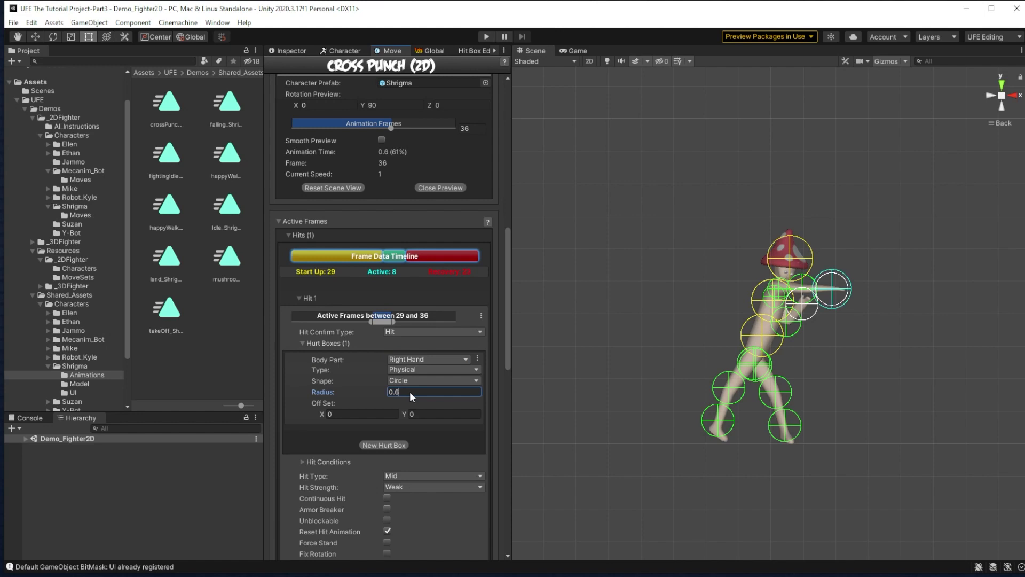
{"action": "type", "text": "0.6"}
{"action": "key", "text": "BackSpace"}
{"action": "type", "text": "7"}
{"action": "scroll", "coordinate": [408, 414], "scroll_direction": "down", "scroll_amount": 3}
Keep the Cross Punch hit type at Mid and set hit strength to Heavy
{"action": "scroll", "coordinate": [401, 409], "scroll_direction": "down", "scroll_amount": 1}
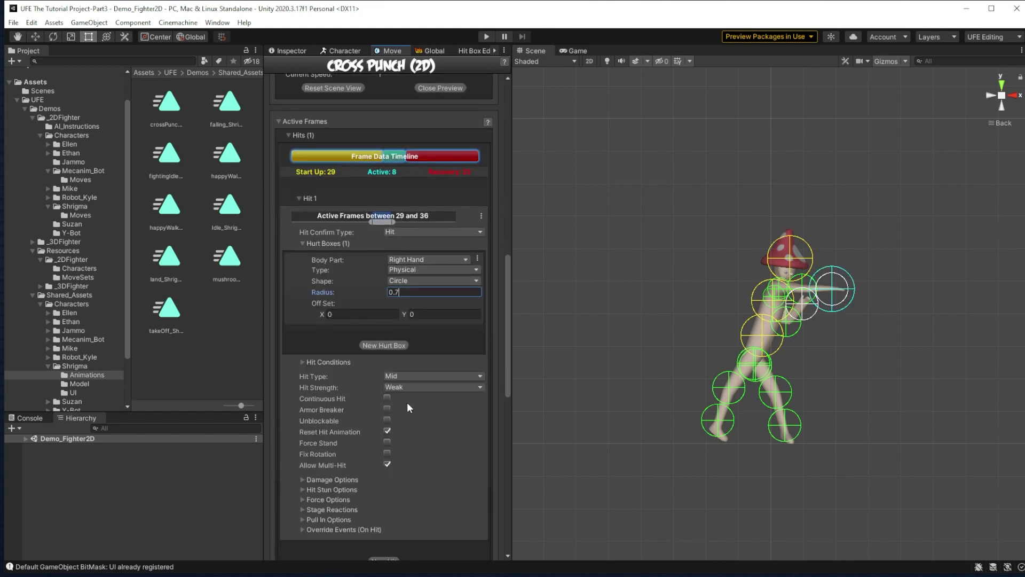
{"action": "left_click", "coordinate": [416, 376]}
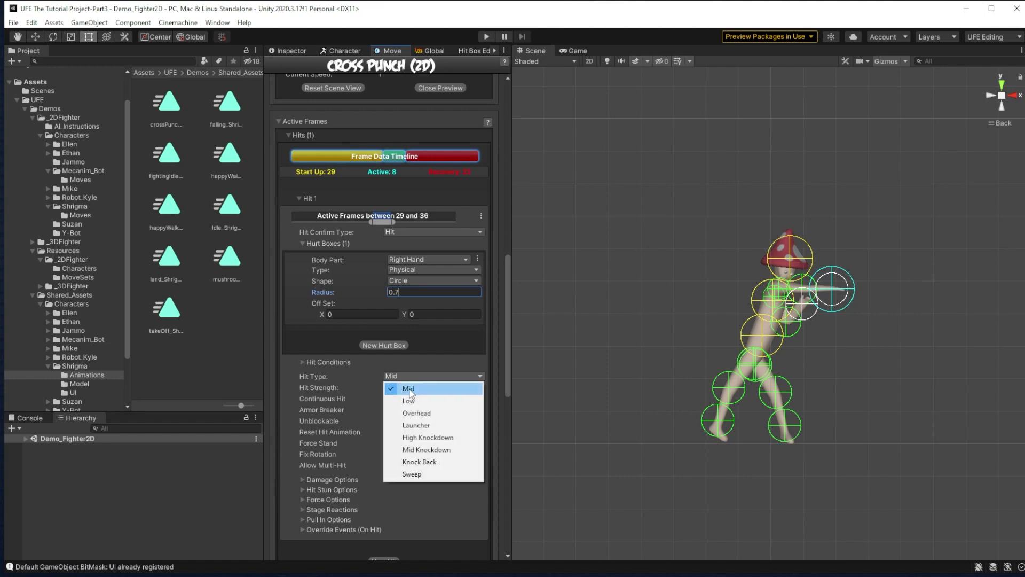
{"action": "left_click", "coordinate": [417, 389]}
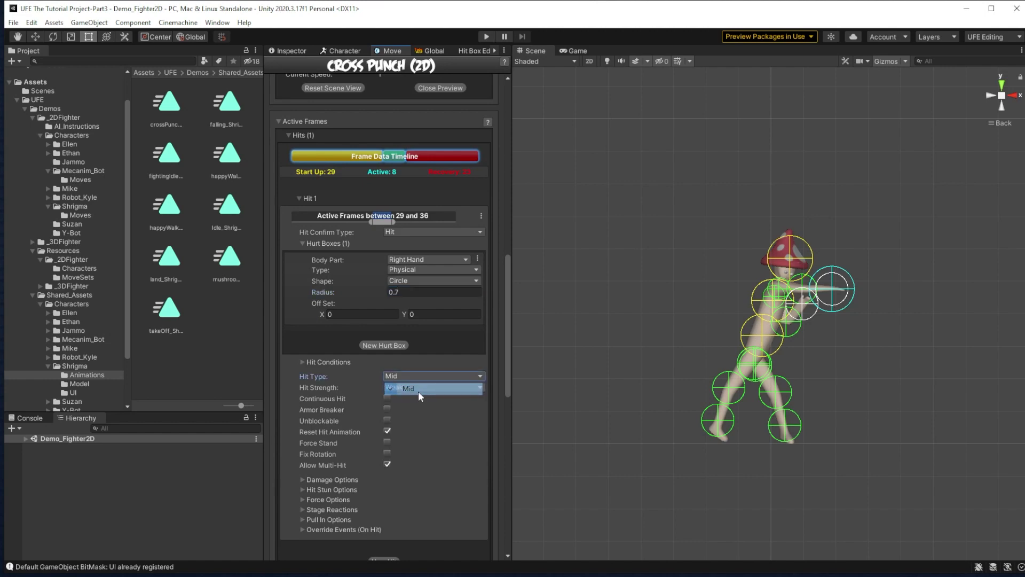
{"action": "left_click", "coordinate": [401, 387]}
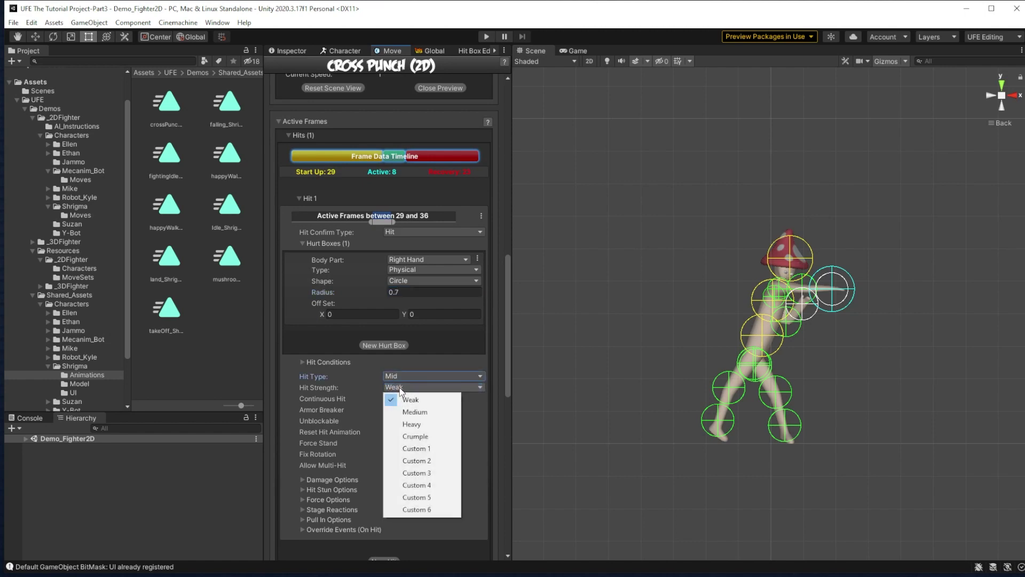
{"action": "left_click", "coordinate": [418, 422]}
Set the hit's damage to 15 on hit and 3 on block
{"action": "scroll", "coordinate": [427, 410], "scroll_direction": "down", "scroll_amount": 5}
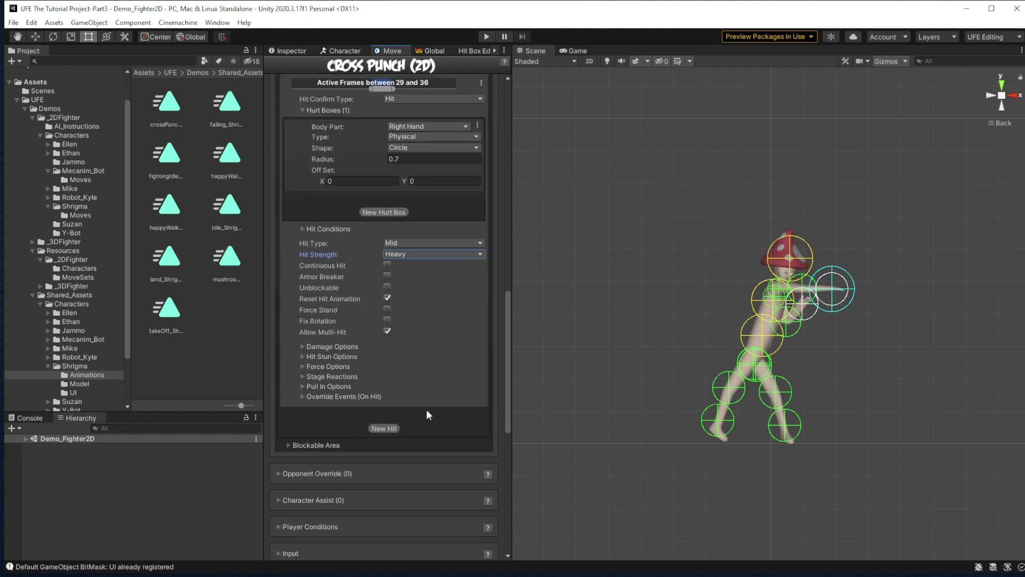
{"action": "left_click", "coordinate": [302, 347]}
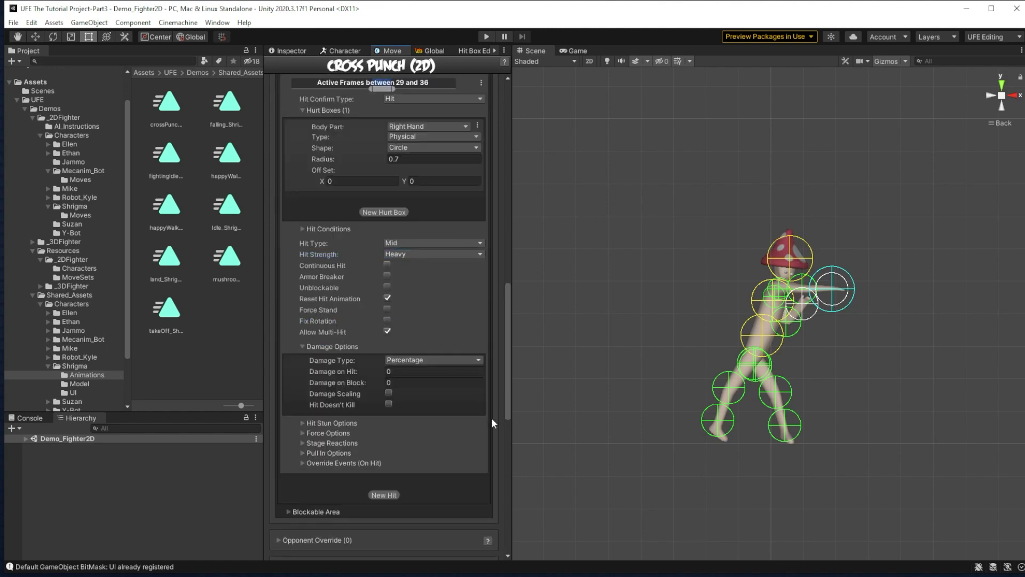
{"action": "left_click", "coordinate": [411, 371]}
{"action": "type", "text": "15"}
{"action": "key", "text": "Tab"}
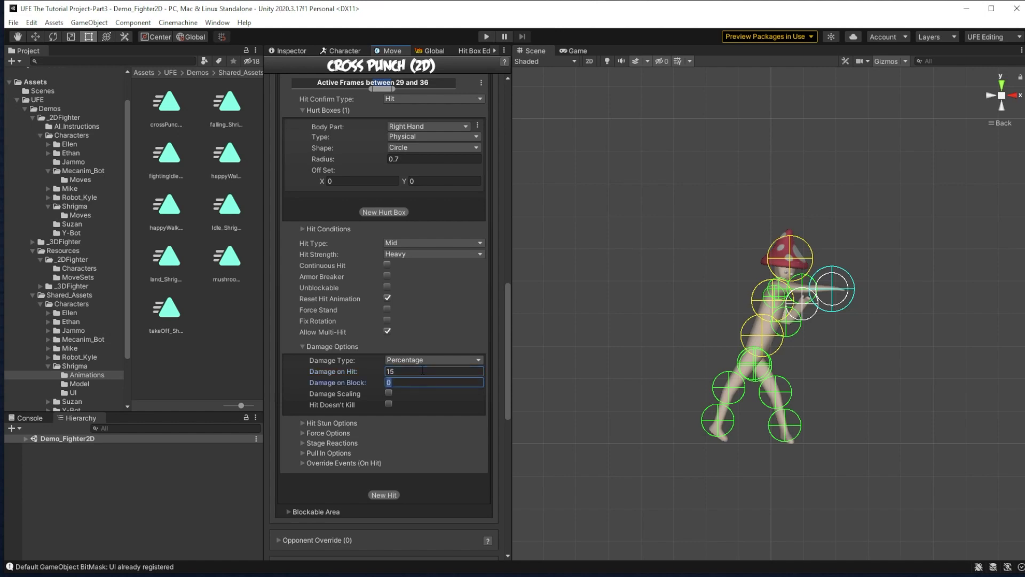
{"action": "type", "text": "2"}
{"action": "key", "text": "BackSpace"}
{"action": "type", "text": "3"}
{"action": "left_click", "coordinate": [300, 423]}
{"action": "scroll", "coordinate": [325, 403], "scroll_direction": "down", "scroll_amount": 3}
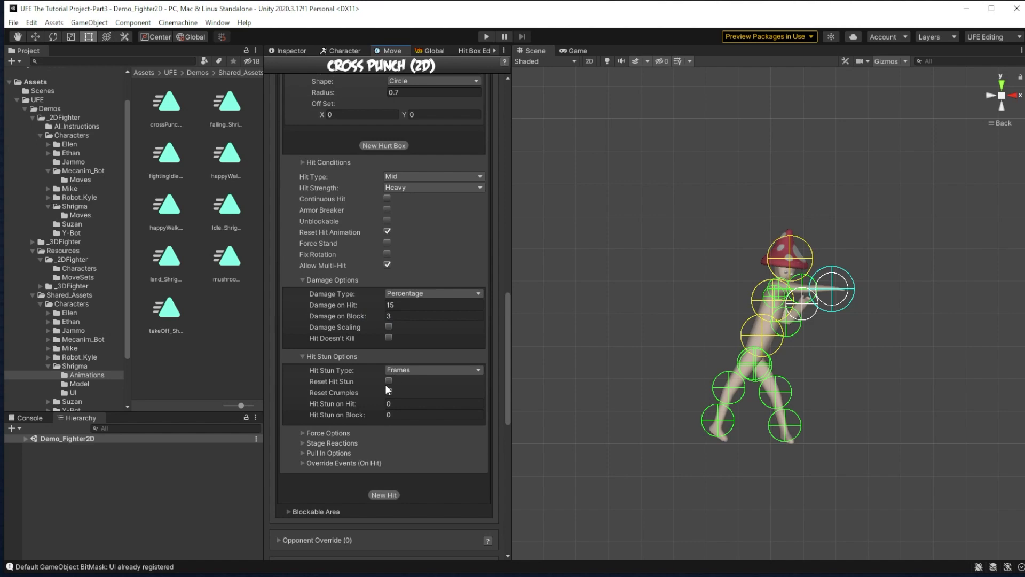
Set the hit stun to 30 frames on hit and 10 frames on block
{"action": "left_click", "coordinate": [320, 406]}
{"action": "scroll", "coordinate": [420, 390], "scroll_direction": "up", "scroll_amount": 9}
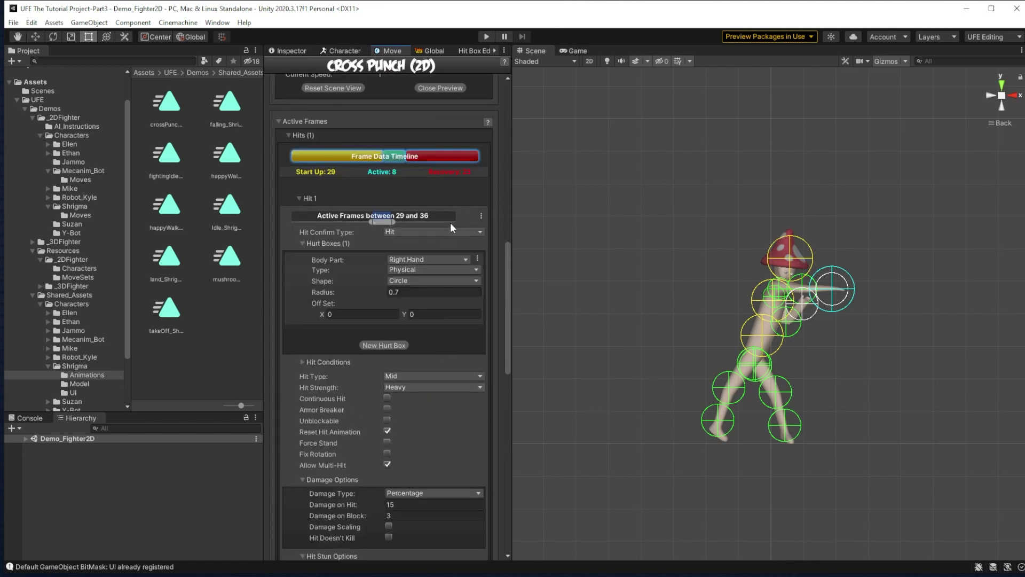
{"action": "scroll", "coordinate": [458, 241], "scroll_direction": "down", "scroll_amount": 9}
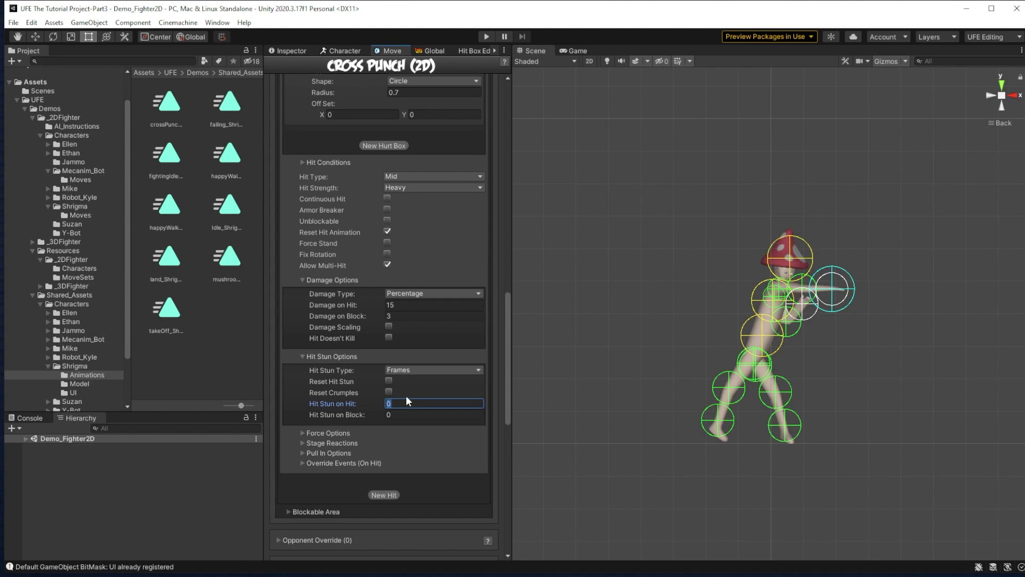
{"action": "scroll", "coordinate": [422, 377], "scroll_direction": "up", "scroll_amount": 12}
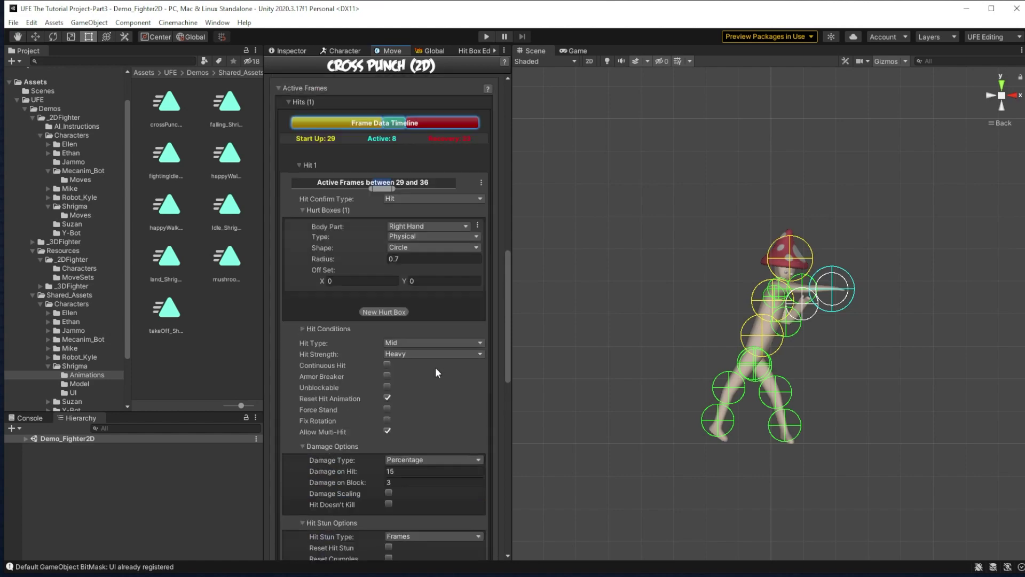
{"action": "scroll", "coordinate": [459, 320], "scroll_direction": "down", "scroll_amount": 5}
{"action": "scroll", "coordinate": [451, 315], "scroll_direction": "down", "scroll_amount": 6}
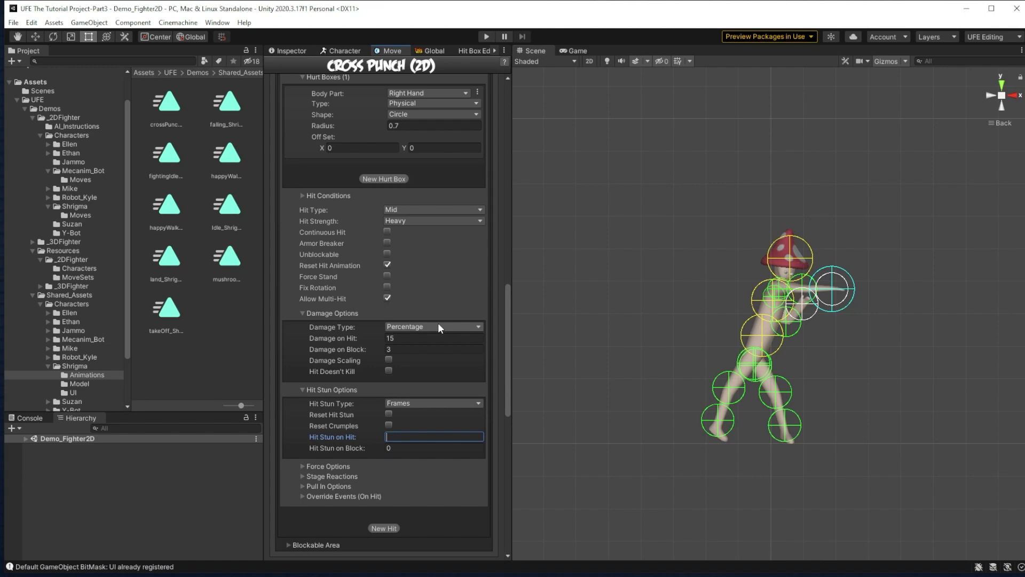
{"action": "type", "text": "20"}
{"action": "key", "text": "BackSpace"}
{"action": "key", "text": "BackSpace"}
{"action": "type", "text": "0"}
{"action": "type", "text": "3"}
{"action": "left_click", "coordinate": [441, 446]}
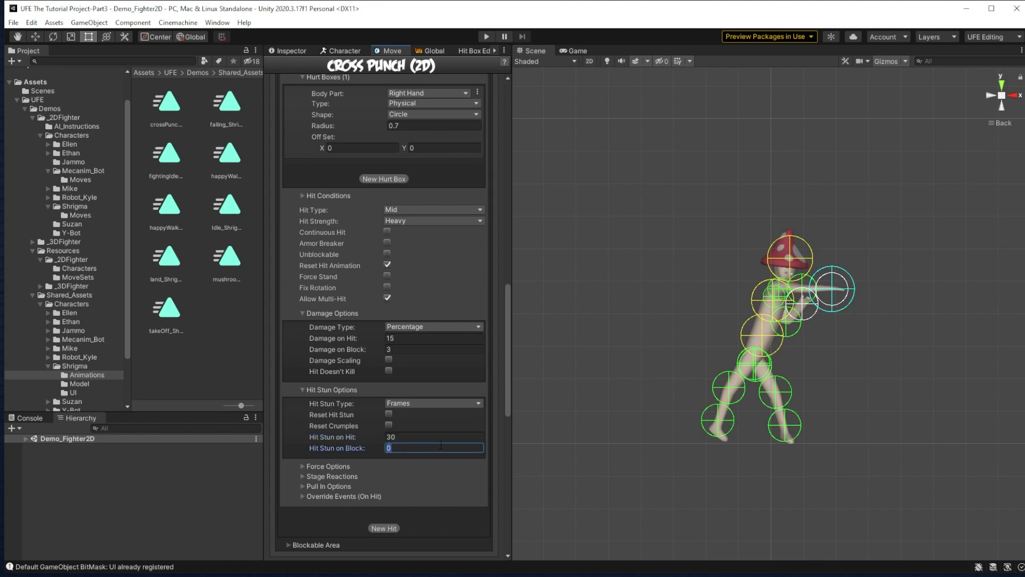
{"action": "type", "text": "10"}
Glance at the Force settings, then expand the Blockable Area settings
{"action": "left_click", "coordinate": [299, 464]}
{"action": "left_click", "coordinate": [303, 465]}
{"action": "scroll", "coordinate": [360, 407], "scroll_direction": "down", "scroll_amount": 3}
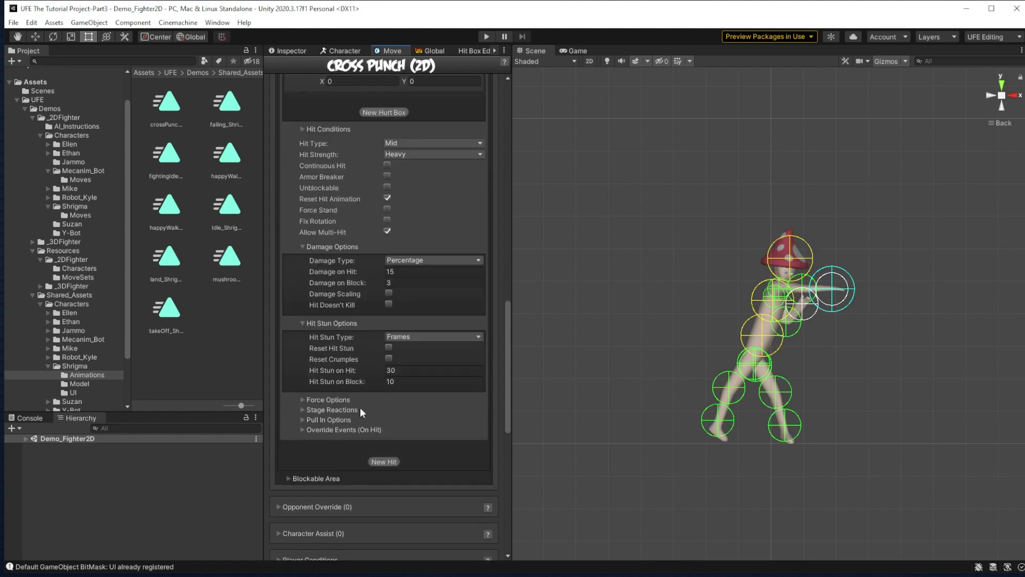
{"action": "left_click", "coordinate": [288, 478]}
{"action": "scroll", "coordinate": [409, 424], "scroll_direction": "down", "scroll_amount": 3}
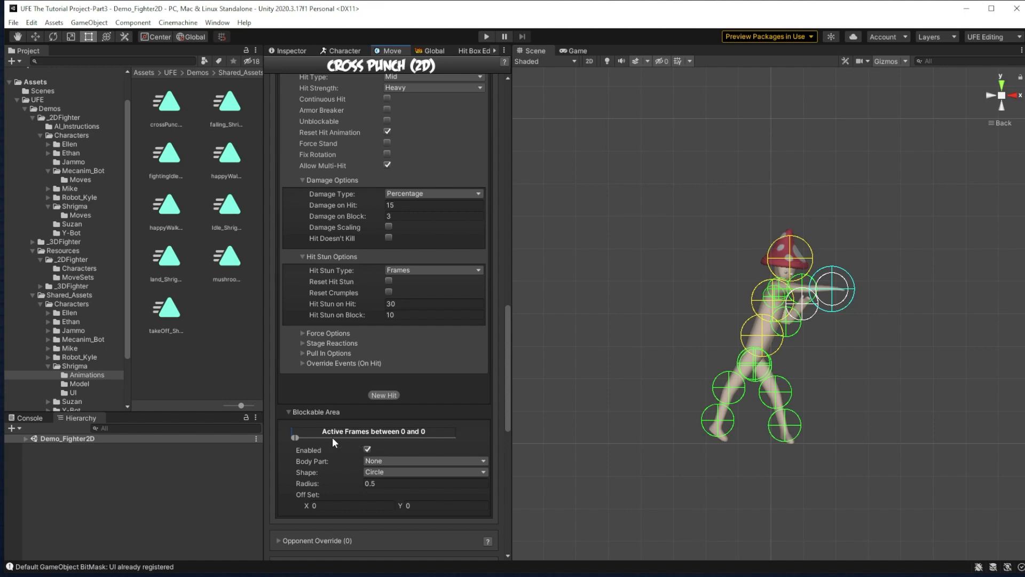
Drag the blockable area's active frame range to span frames 20–40
{"action": "left_click_drag", "start_coordinate": [299, 436], "coordinate": [416, 438]}
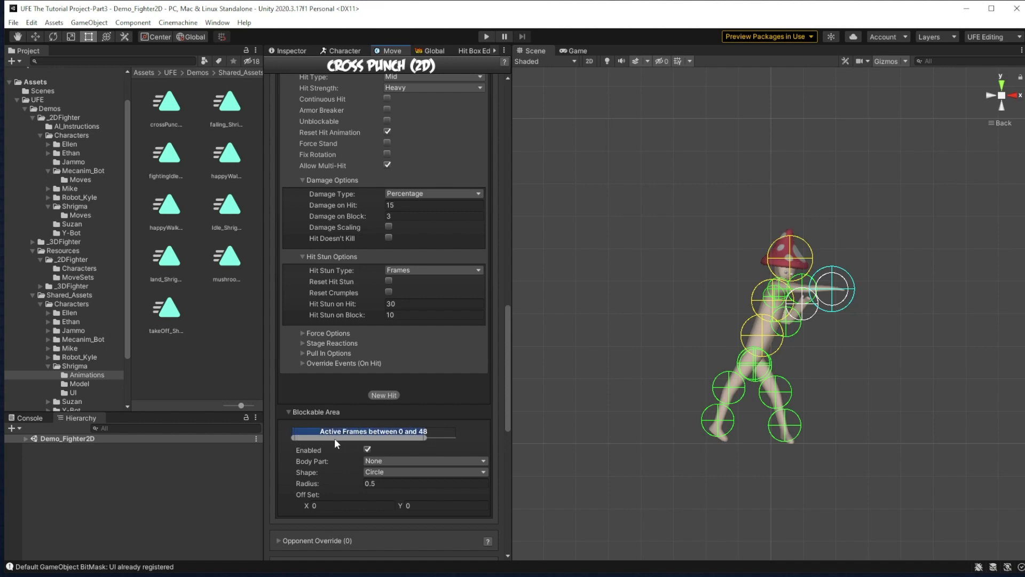
{"action": "left_click_drag", "start_coordinate": [293, 438], "coordinate": [331, 445]}
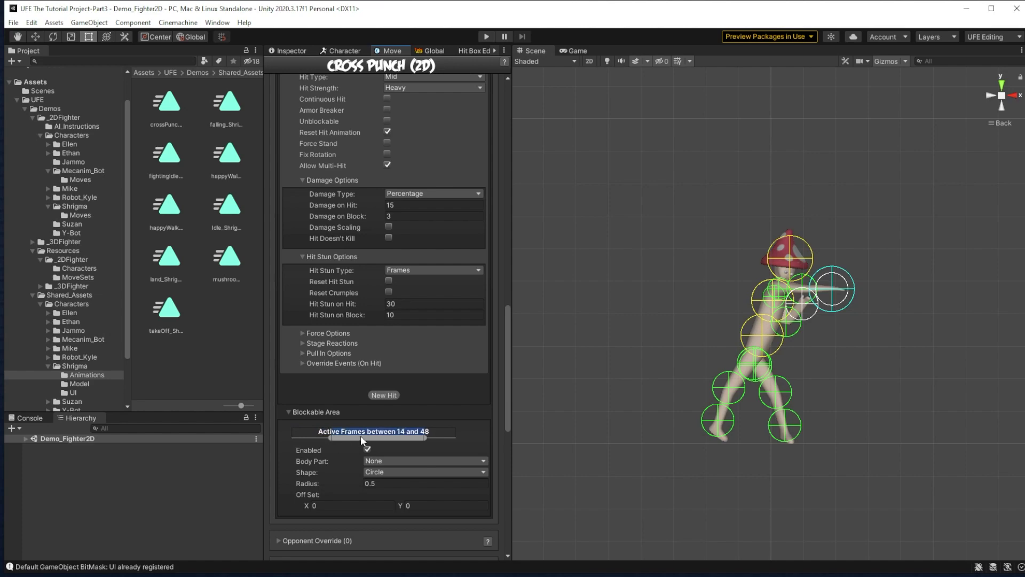
{"action": "scroll", "coordinate": [359, 426], "scroll_direction": "up", "scroll_amount": 10}
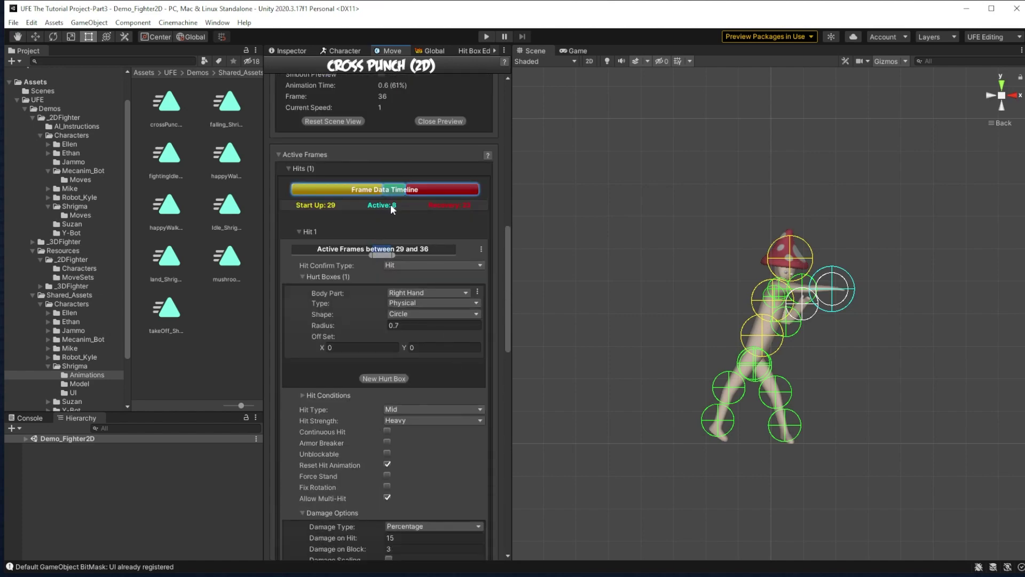
{"action": "scroll", "coordinate": [369, 205], "scroll_direction": "down", "scroll_amount": 10}
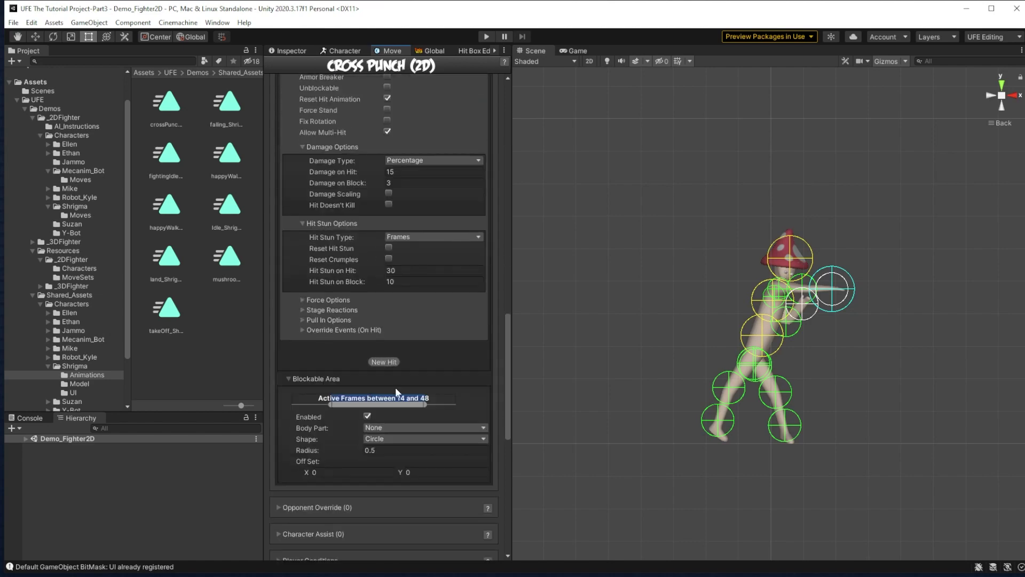
{"action": "scroll", "coordinate": [381, 392], "scroll_direction": "up", "scroll_amount": 6}
{"action": "scroll", "coordinate": [381, 392], "scroll_direction": "down", "scroll_amount": 5}
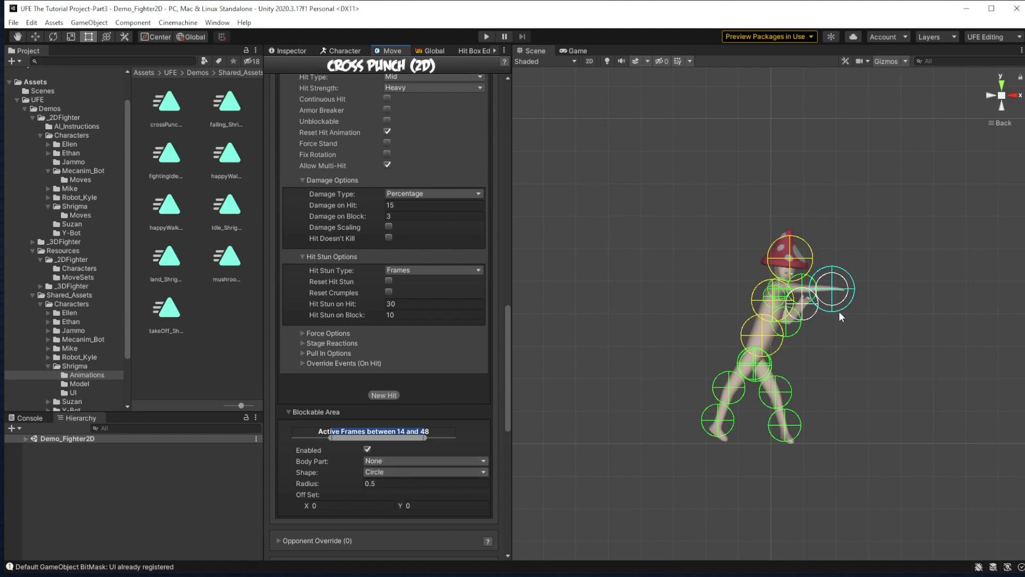
{"action": "scroll", "coordinate": [380, 438], "scroll_direction": "up", "scroll_amount": 9}
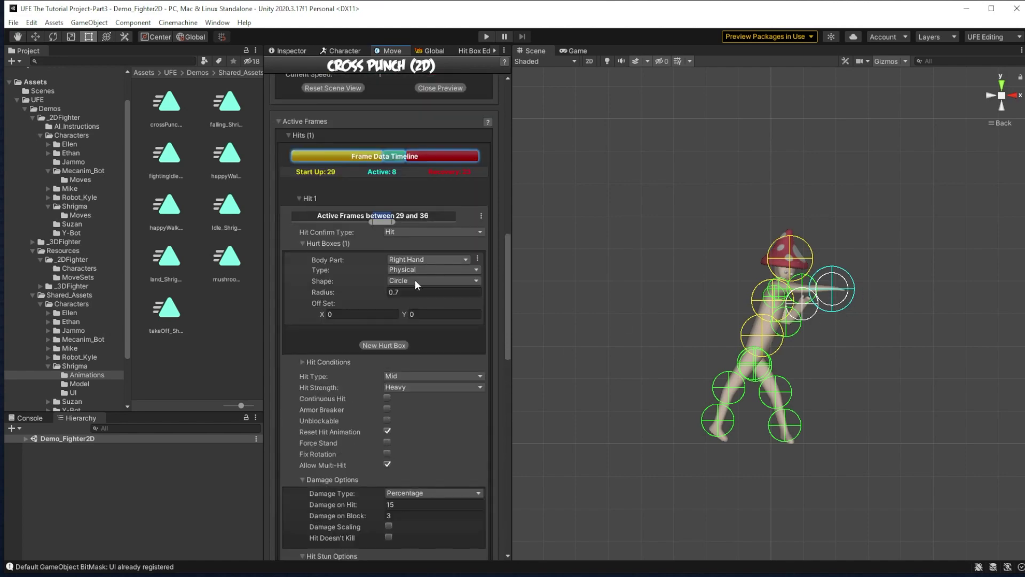
{"action": "scroll", "coordinate": [400, 295], "scroll_direction": "down", "scroll_amount": 11}
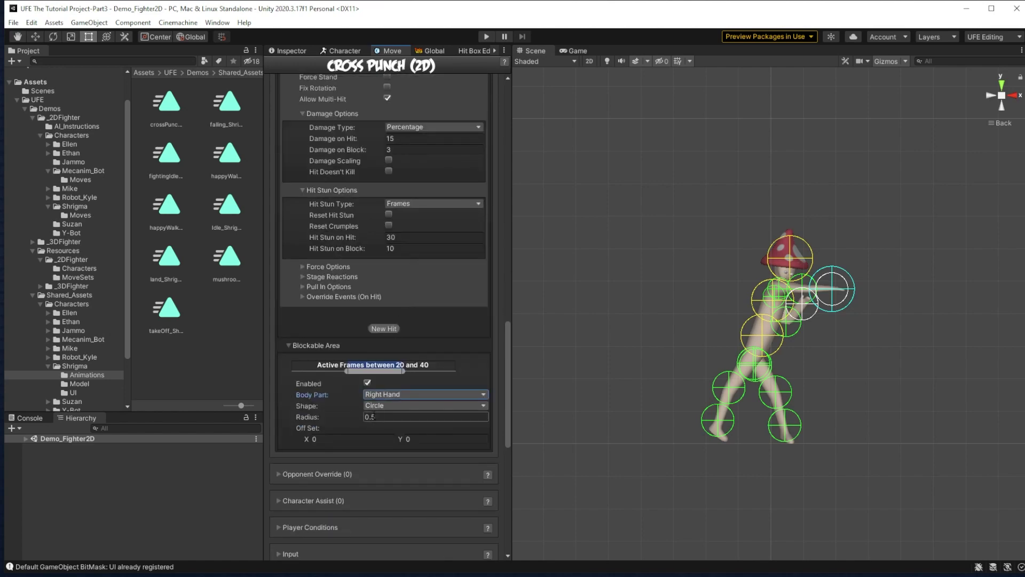
Set the Right Hand blockable area radius to 1 and scrub the preview to check the punch
{"action": "left_click", "coordinate": [437, 412]}
{"action": "scroll", "coordinate": [376, 368], "scroll_direction": "up", "scroll_amount": 5}
{"action": "scroll", "coordinate": [375, 361], "scroll_direction": "up", "scroll_amount": 10}
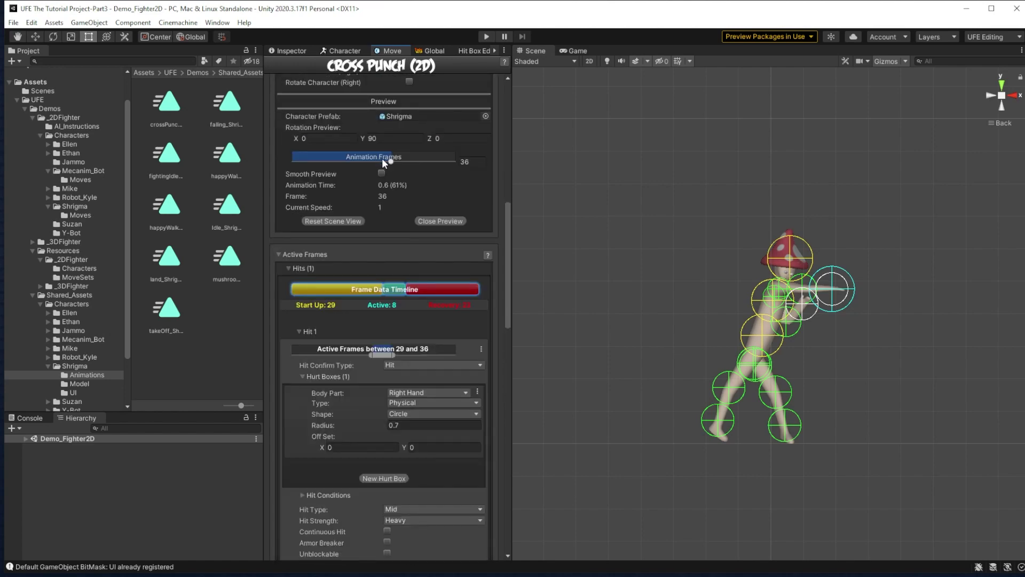
{"action": "left_click_drag", "start_coordinate": [391, 161], "coordinate": [383, 224]}
{"action": "scroll", "coordinate": [395, 299], "scroll_direction": "down", "scroll_amount": 15}
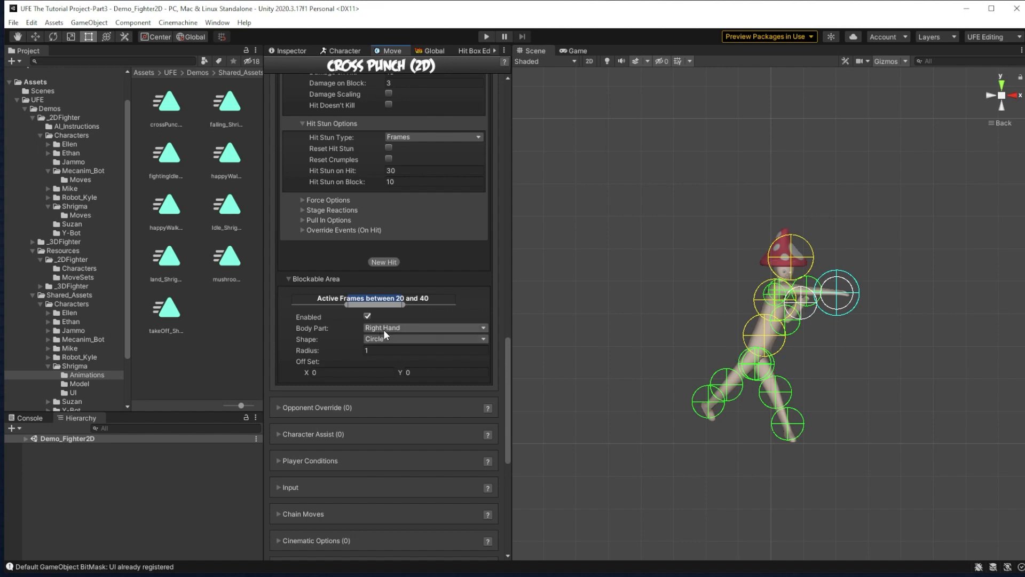
{"action": "scroll", "coordinate": [383, 328], "scroll_direction": "down", "scroll_amount": 2}
Add a Stand possible move state under Player Conditions
{"action": "left_click", "coordinate": [277, 394]}
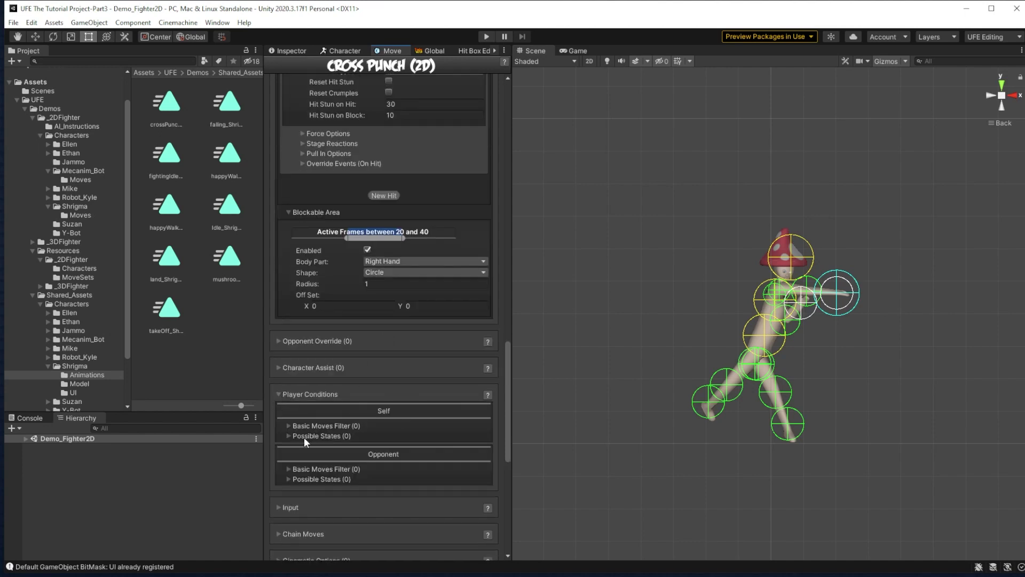
{"action": "left_click", "coordinate": [289, 435]}
{"action": "scroll", "coordinate": [374, 387], "scroll_direction": "down", "scroll_amount": 2}
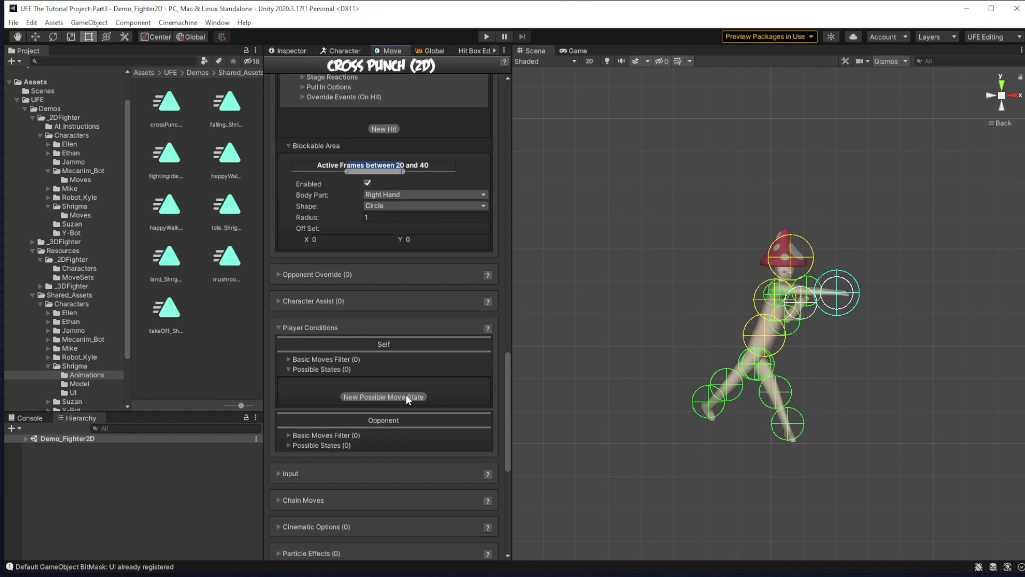
{"action": "left_click", "coordinate": [406, 397]}
{"action": "scroll", "coordinate": [375, 361], "scroll_direction": "down", "scroll_amount": 1}
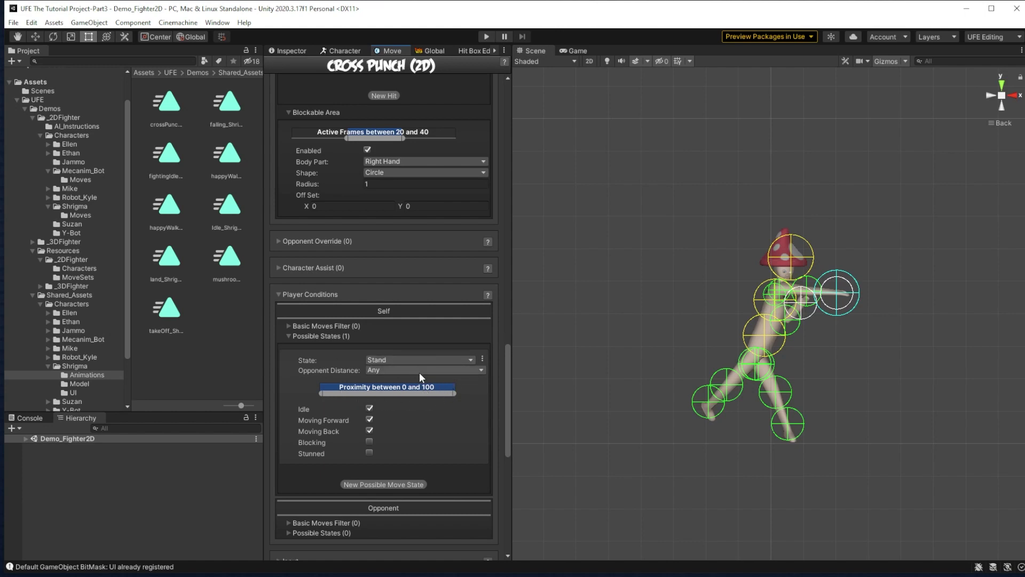
{"action": "scroll", "coordinate": [417, 374], "scroll_direction": "down", "scroll_amount": 1}
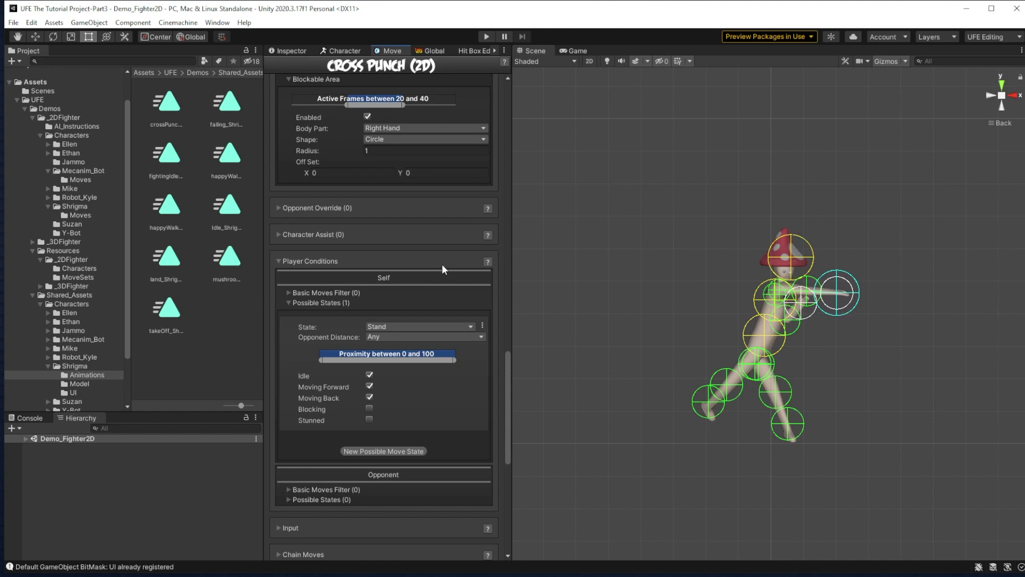
{"action": "scroll", "coordinate": [441, 264], "scroll_direction": "down", "scroll_amount": 4}
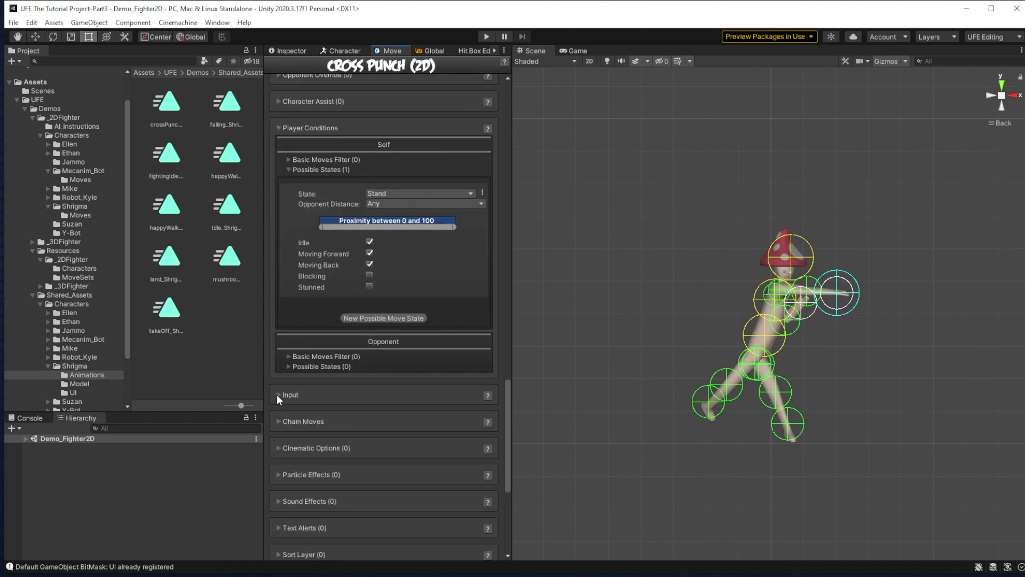
Add a button execution so Button 3 triggers the Cross Punch
{"action": "left_click", "coordinate": [277, 394]}
{"action": "scroll", "coordinate": [325, 332], "scroll_direction": "down", "scroll_amount": 1}
{"action": "left_click", "coordinate": [289, 376]}
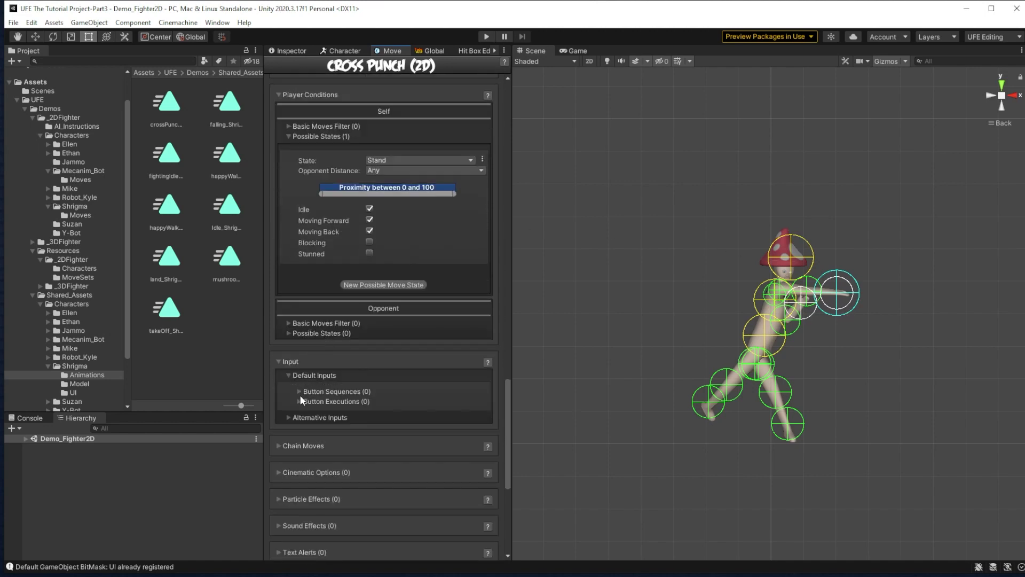
{"action": "left_click", "coordinate": [298, 400]}
{"action": "scroll", "coordinate": [390, 347], "scroll_direction": "down", "scroll_amount": 1}
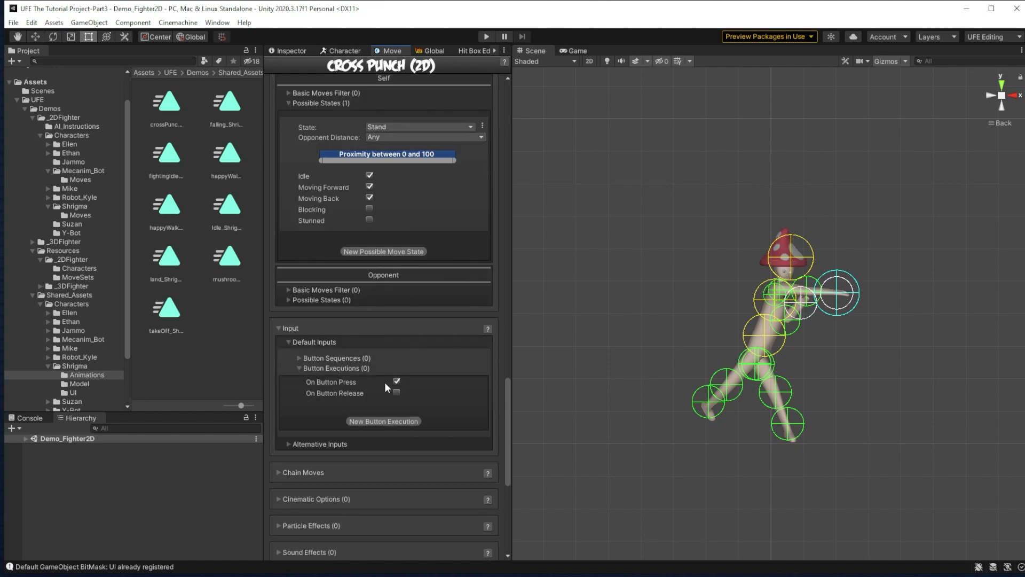
{"action": "left_click", "coordinate": [372, 420]}
{"action": "left_click", "coordinate": [414, 416]}
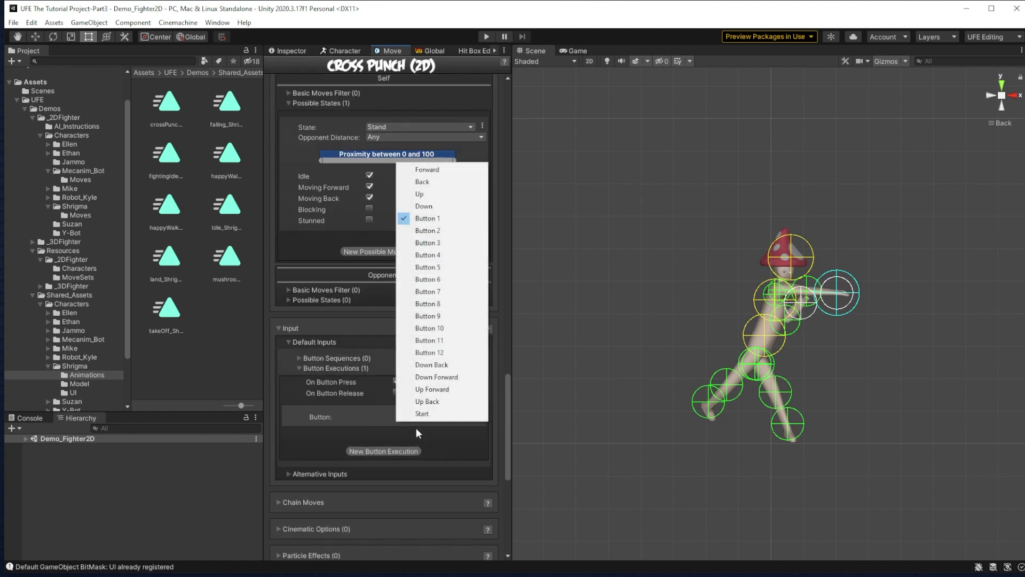
{"action": "left_click", "coordinate": [443, 244]}
{"action": "scroll", "coordinate": [447, 400], "scroll_direction": "down", "scroll_amount": 10}
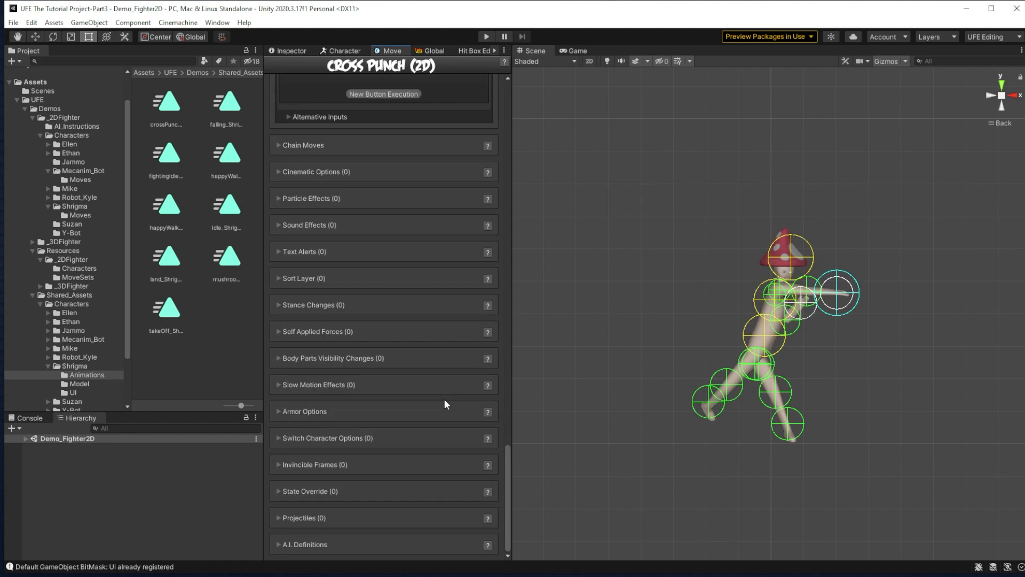
Auto-detect Cross Punch's A.I. definitions as a close-range Normal Attack
{"action": "left_click", "coordinate": [279, 540]}
{"action": "scroll", "coordinate": [351, 447], "scroll_direction": "down", "scroll_amount": 4}
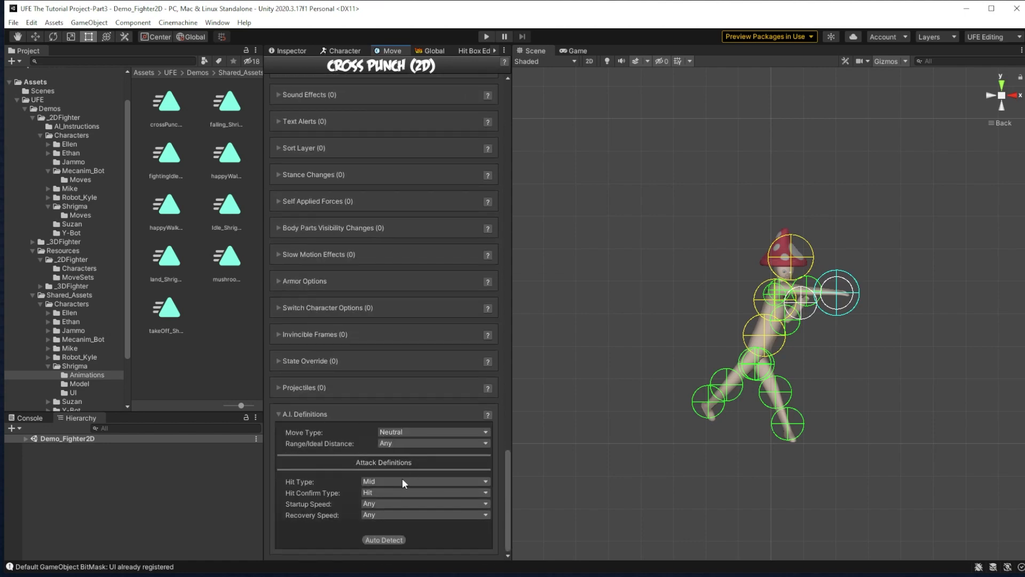
{"action": "left_click", "coordinate": [376, 540]}
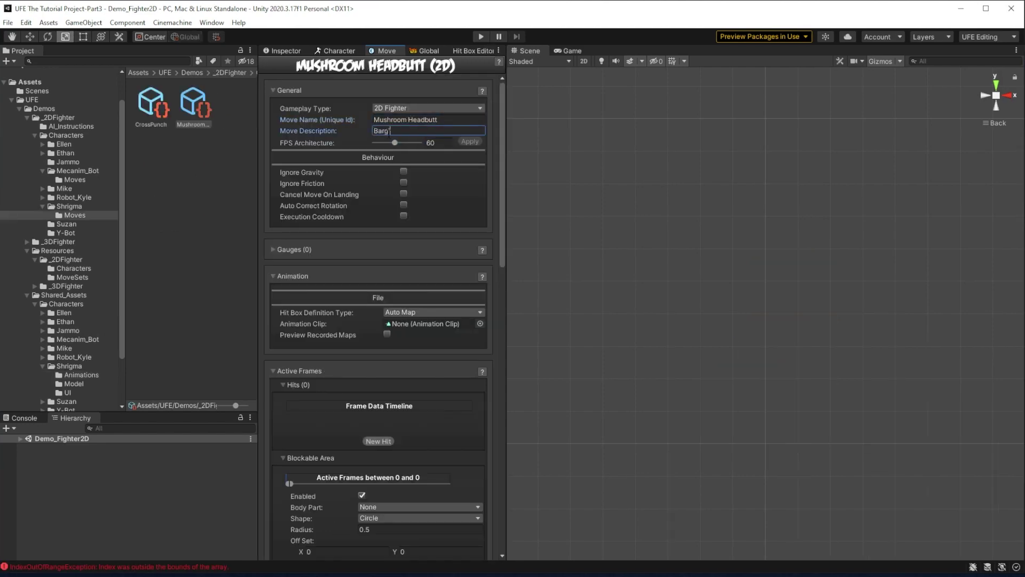
Preview the mushroomWhack_Shrigma headbutt on the Shrigma prefab around frame 12
{"action": "type", "text": "s"}
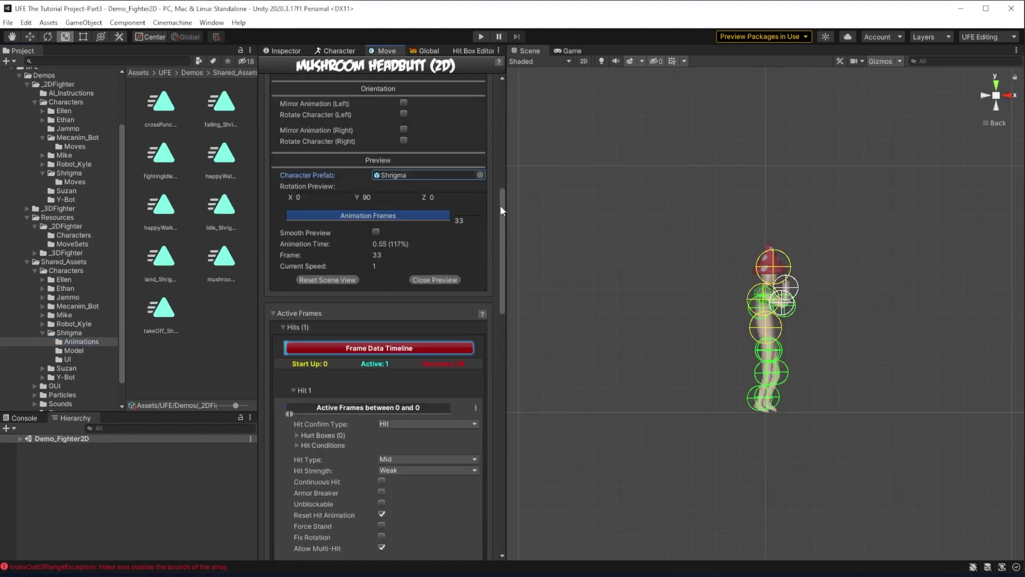
{"action": "scroll", "coordinate": [499, 205], "scroll_direction": "up", "scroll_amount": 8}
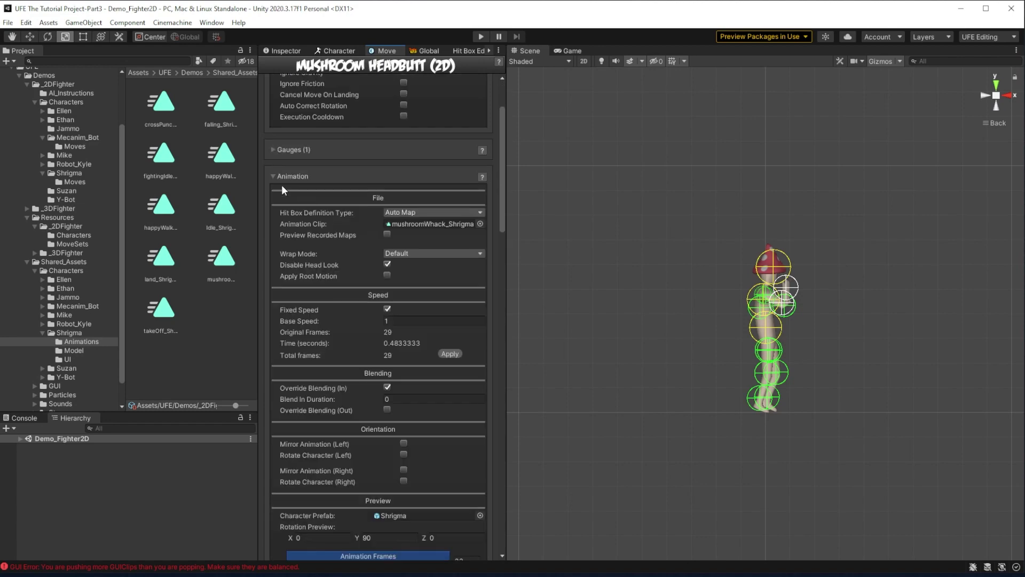
{"action": "scroll", "coordinate": [280, 184], "scroll_direction": "down", "scroll_amount": 8}
{"action": "scroll", "coordinate": [370, 252], "scroll_direction": "up", "scroll_amount": 1}
{"action": "left_click", "coordinate": [378, 230]}
{"action": "left_click_drag", "start_coordinate": [336, 229], "coordinate": [367, 230]}
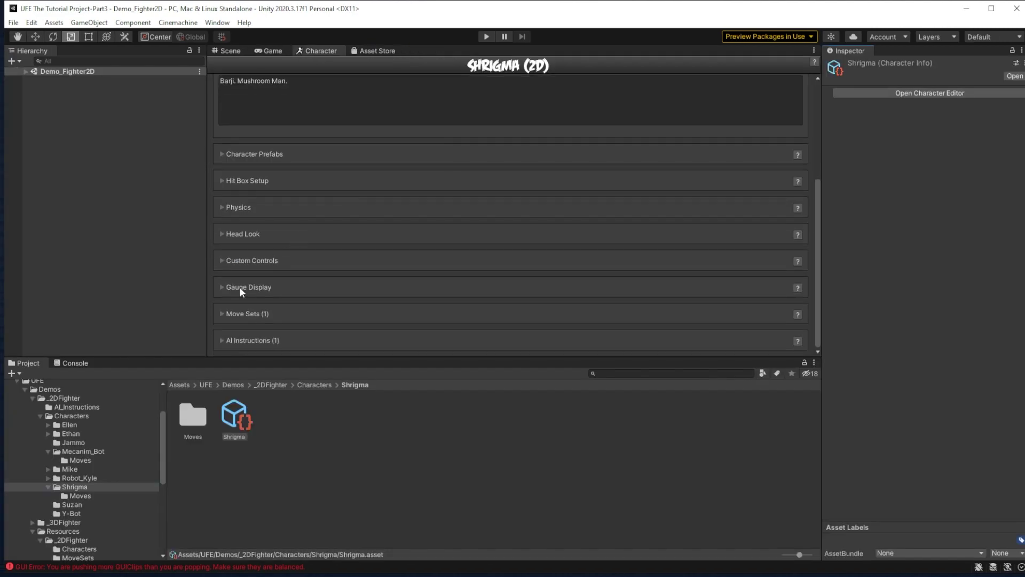
{"action": "left_click", "coordinate": [244, 313]}
{"action": "scroll", "coordinate": [320, 247], "scroll_direction": "down", "scroll_amount": 5}
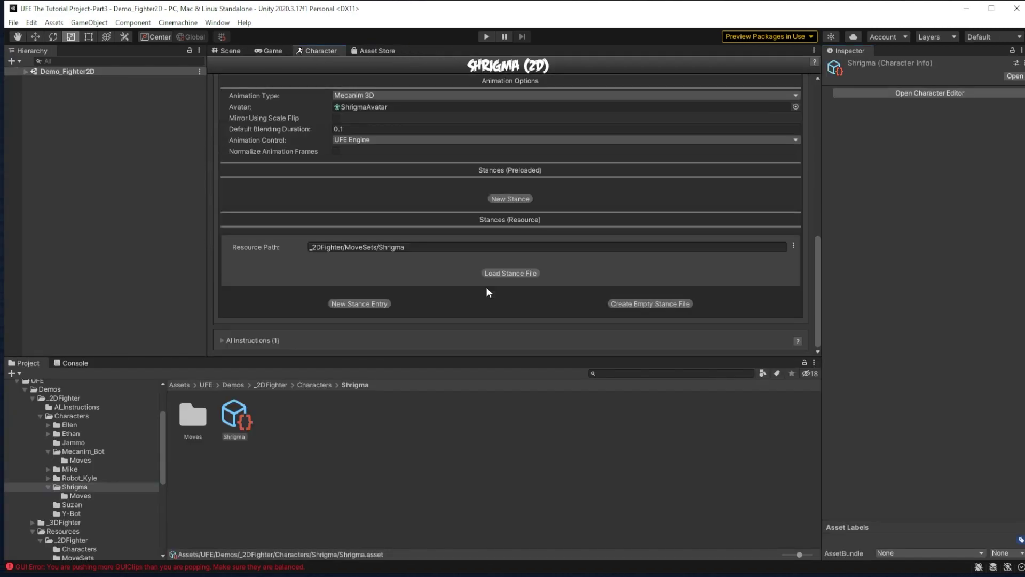
Load Shrigma's stance and clear the PunchStandingMedium and PunchStandingHeavy move slots
{"action": "left_click", "coordinate": [491, 272]}
{"action": "scroll", "coordinate": [491, 223], "scroll_direction": "down", "scroll_amount": 2}
{"action": "left_click", "coordinate": [235, 259]}
{"action": "scroll", "coordinate": [320, 245], "scroll_direction": "down", "scroll_amount": 6}
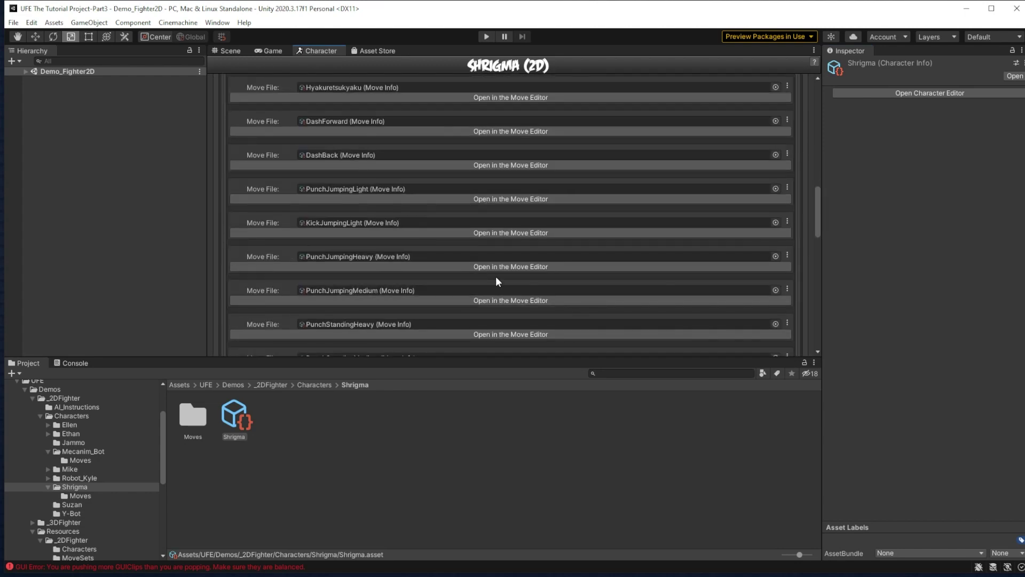
{"action": "left_click", "coordinate": [429, 291]}
{"action": "key", "text": "Delete"}
{"action": "left_click", "coordinate": [332, 257]}
{"action": "key", "text": "Delete"}
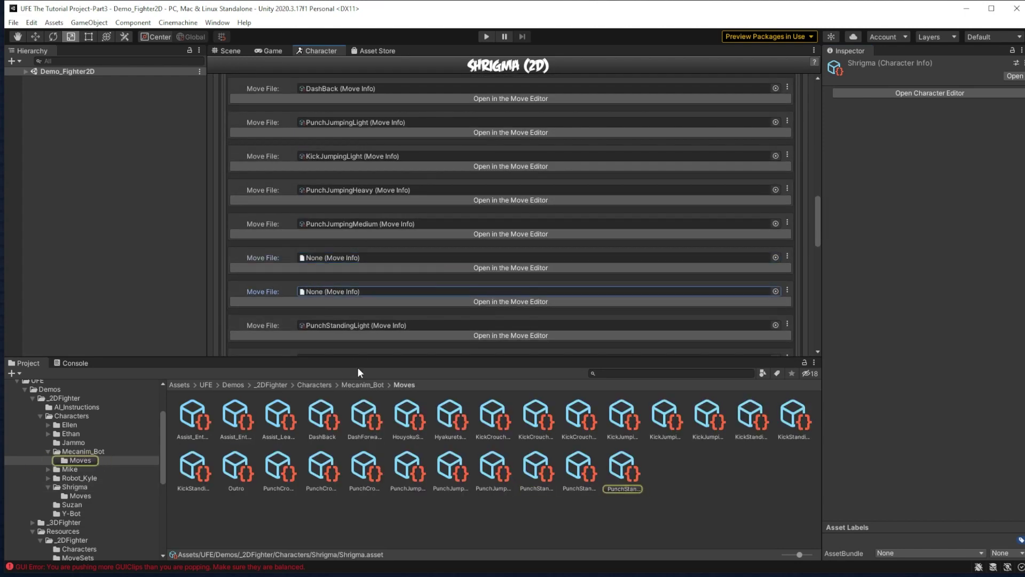
Navigate from the Characters folder into Shrigma/Moves
{"action": "left_click", "coordinate": [358, 385]}
{"action": "left_click", "coordinate": [313, 385]}
{"action": "double_click", "coordinate": [455, 421]}
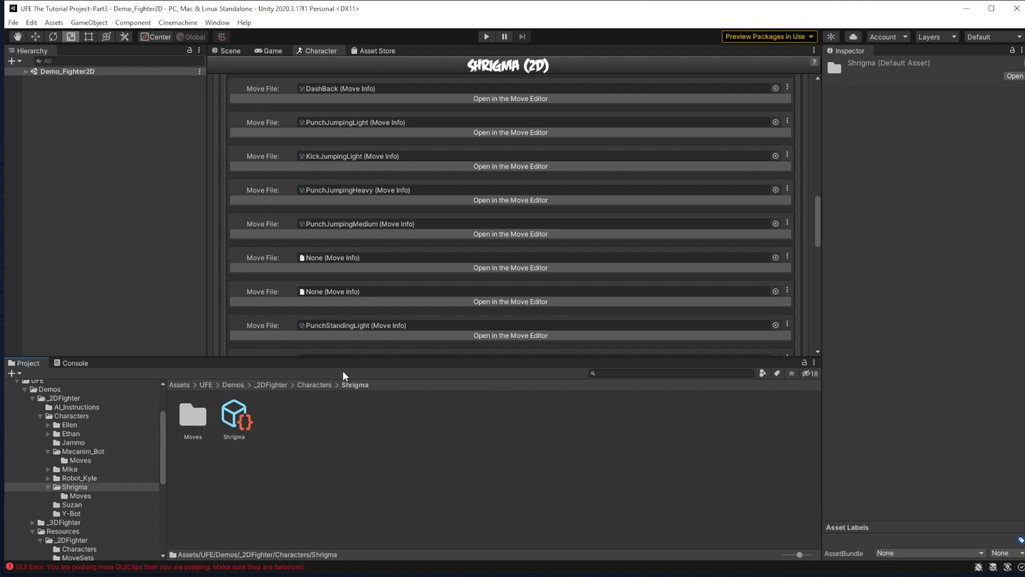
{"action": "left_click", "coordinate": [195, 419]}
{"action": "double_click", "coordinate": [195, 420]}
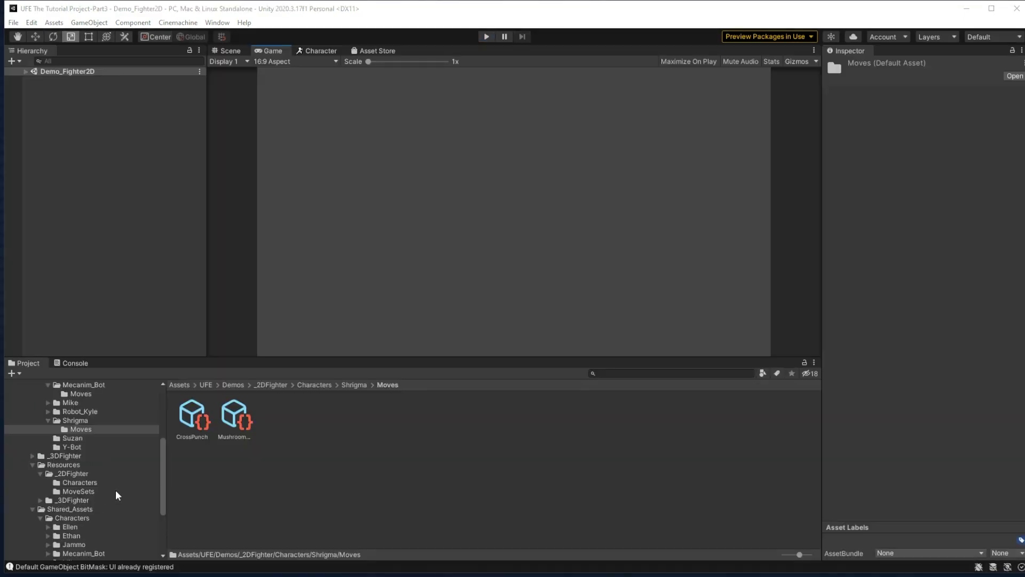
Create a ShrigmaAlt folder under Resources/_2DFighter/Characters
{"action": "left_click", "coordinate": [80, 482]}
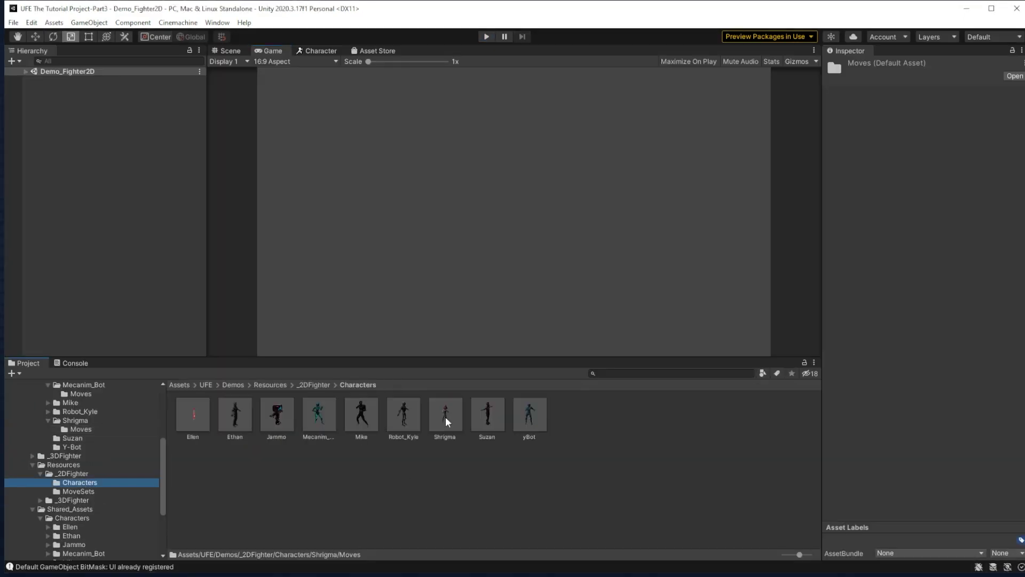
{"action": "right_click", "coordinate": [473, 209]}
{"action": "mouse_move", "coordinate": [534, 214]}
{"action": "left_click", "coordinate": [671, 117]}
{"action": "type", "text": "ShrigmaAlt"}
{"action": "key", "text": "Return"}
{"action": "left_click", "coordinate": [487, 417]}
Duplicate the Shrigma prefab into ShrigmaAlt and rename the copy ShrigmaAlt
{"action": "key", "text": "ctrl+d"}
{"action": "left_click_drag", "start_coordinate": [614, 417], "coordinate": [212, 425]}
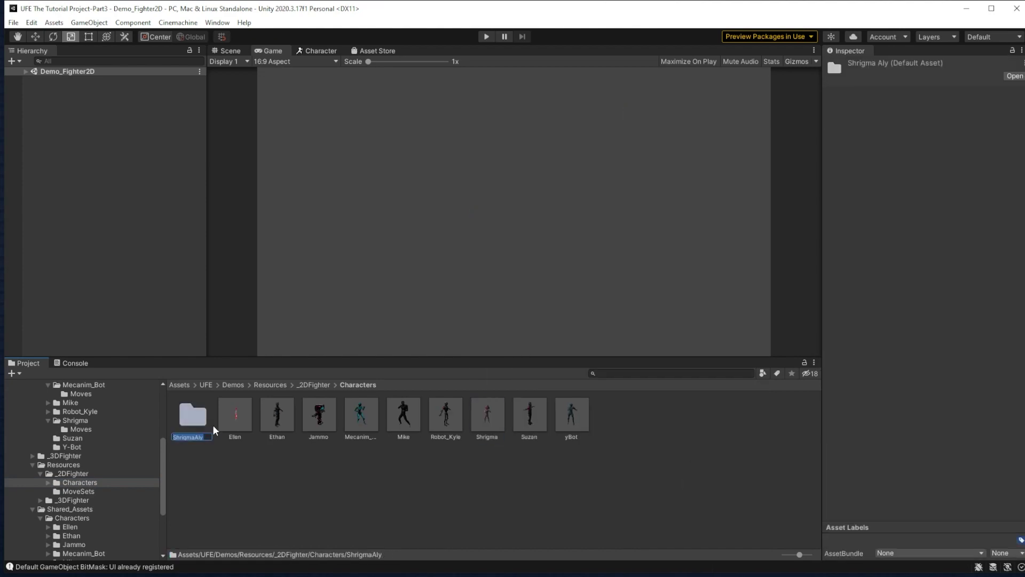
{"action": "double_click", "coordinate": [197, 417]}
{"action": "left_click", "coordinate": [193, 422]}
{"action": "key", "text": "F2"}
{"action": "type", "text": "ShrigmaAlt"}
{"action": "key", "text": "Return"}
{"action": "double_click", "coordinate": [193, 414]}
Import ShrigmaAltTexture.png from the Part3 folder into ShrigmaAlt
{"action": "key", "text": "alt+Tab"}
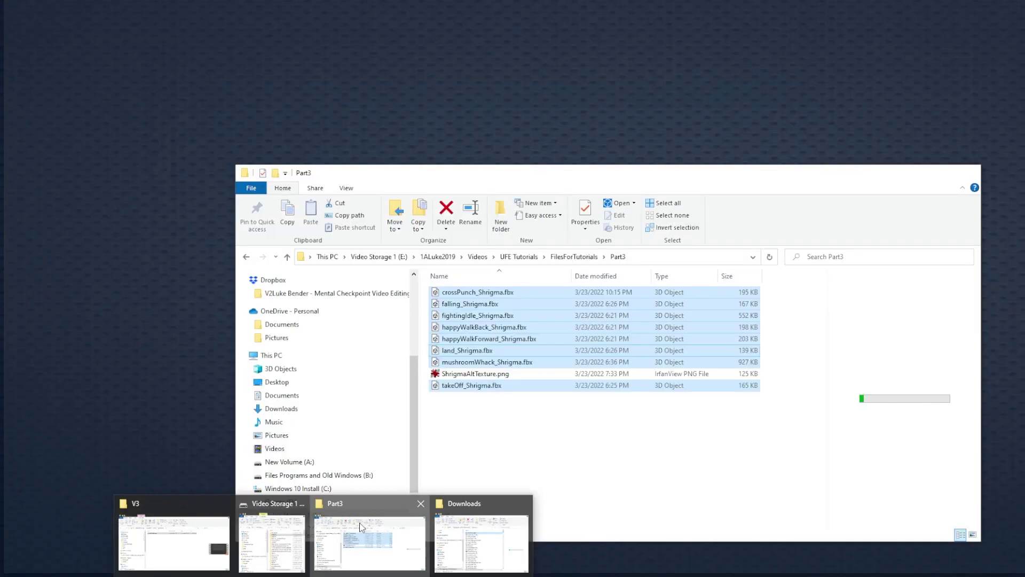
{"action": "left_click_drag", "start_coordinate": [582, 354], "coordinate": [235, 422]}
{"action": "left_click", "coordinate": [252, 414]}
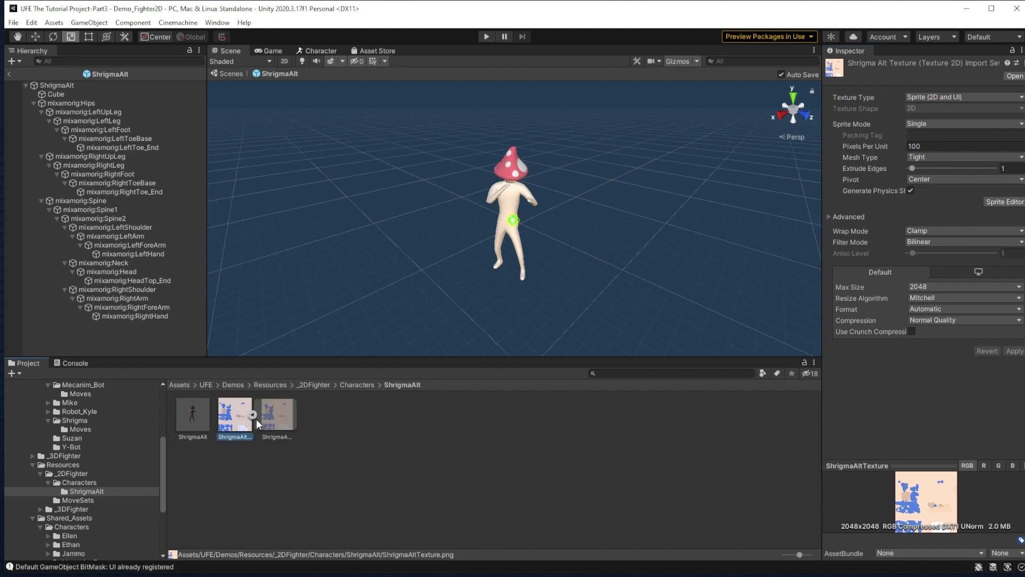
{"action": "left_click", "coordinate": [277, 414]}
Create material ShrigmaAltMat with the alternate texture and apply it to the ShrigmaAlt prefab
{"action": "right_click", "coordinate": [330, 456]}
{"action": "mouse_move", "coordinate": [406, 160]}
{"action": "left_click", "coordinate": [565, 326]}
{"action": "type", "text": "ShrigmaAltMat"}
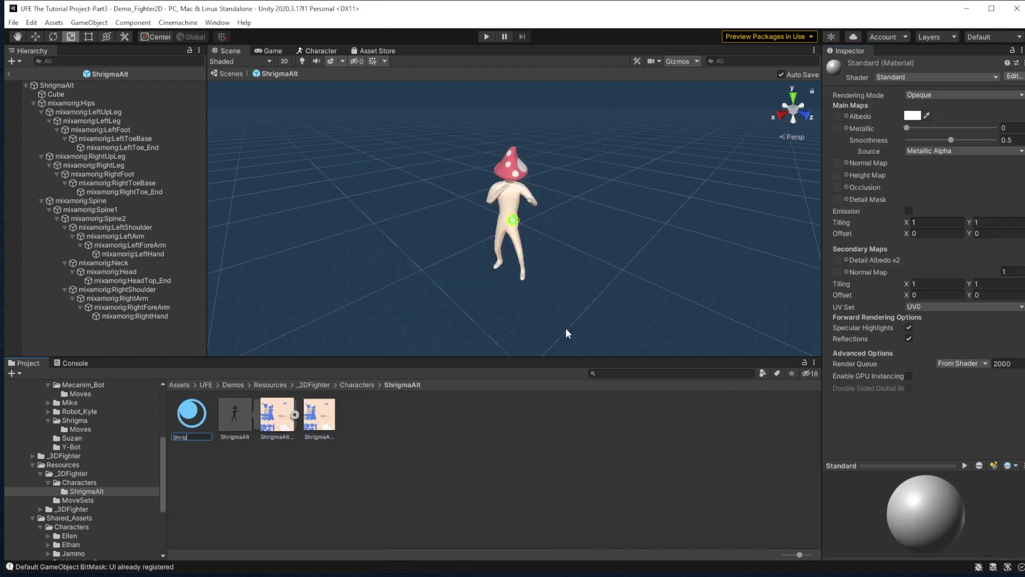
{"action": "key", "text": "Return"}
{"action": "left_click_drag", "start_coordinate": [276, 414], "coordinate": [837, 116]}
{"action": "left_click", "coordinate": [57, 85]}
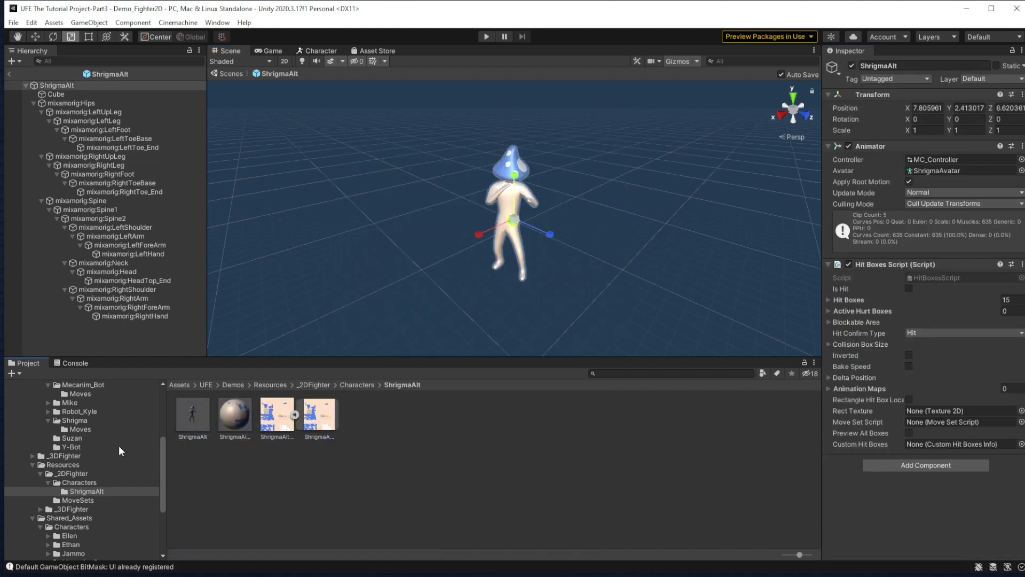
{"action": "left_click", "coordinate": [74, 420]}
{"action": "left_click", "coordinate": [231, 74]}
Add a new Alternative Costumes entry with ShrigmaAlt as its alternative prefab
{"action": "left_click", "coordinate": [929, 93]}
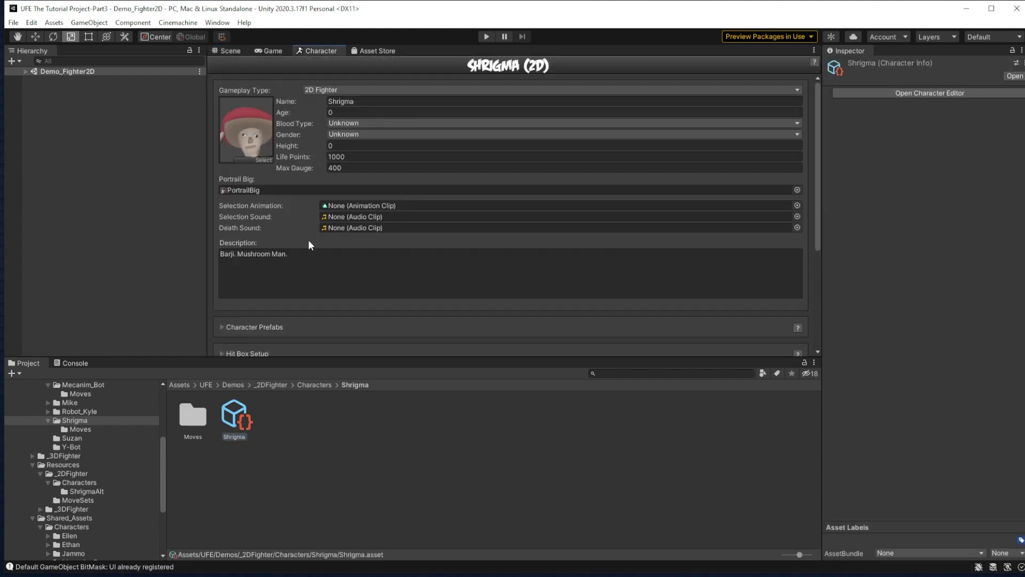
{"action": "scroll", "coordinate": [309, 239], "scroll_direction": "down", "scroll_amount": 5}
{"action": "left_click", "coordinate": [255, 195]}
{"action": "left_click", "coordinate": [231, 229]}
{"action": "left_click", "coordinate": [511, 261]}
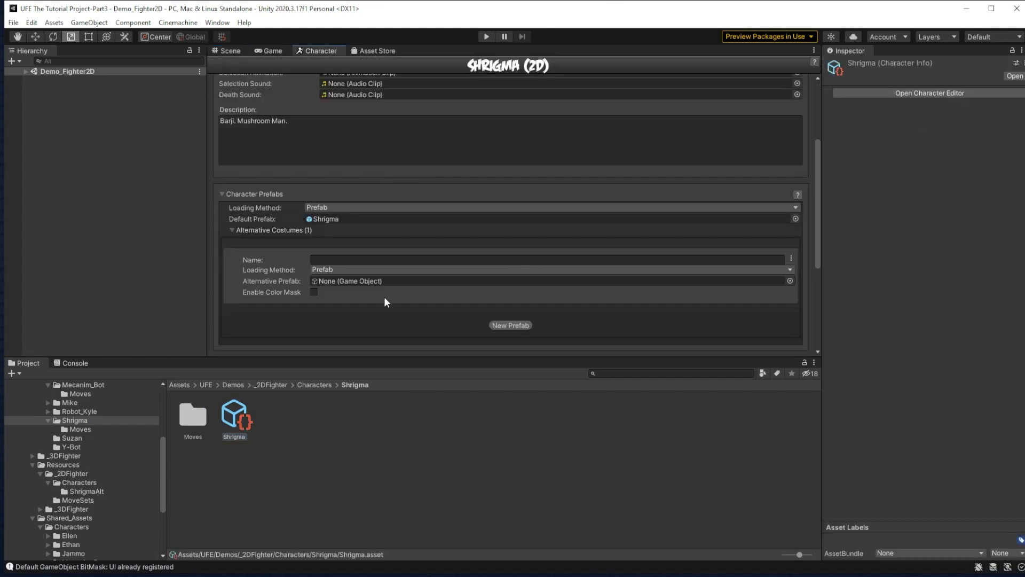
{"action": "left_click", "coordinate": [790, 281]}
{"action": "type", "text": "shrigma"}
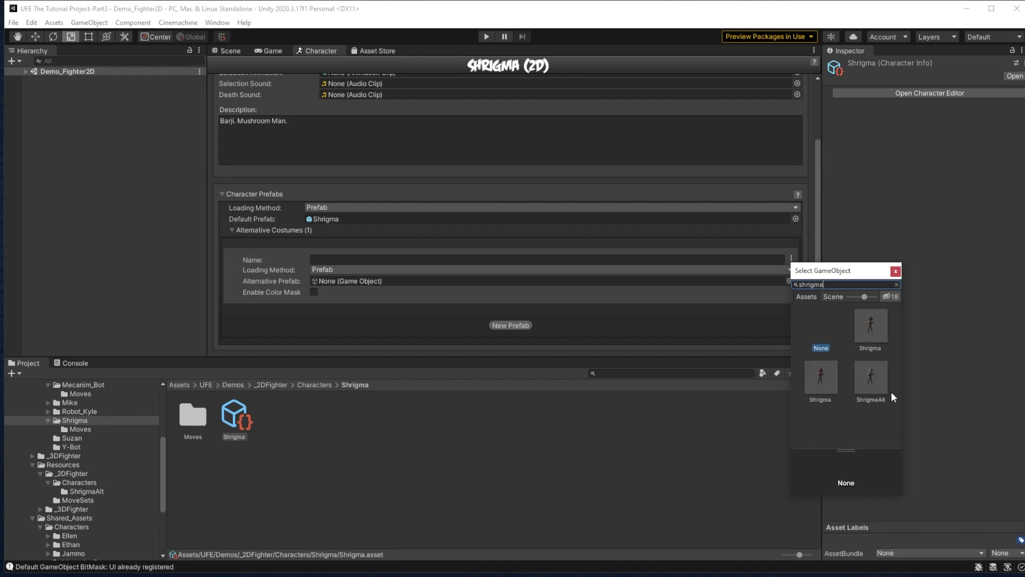
{"action": "double_click", "coordinate": [871, 378]}
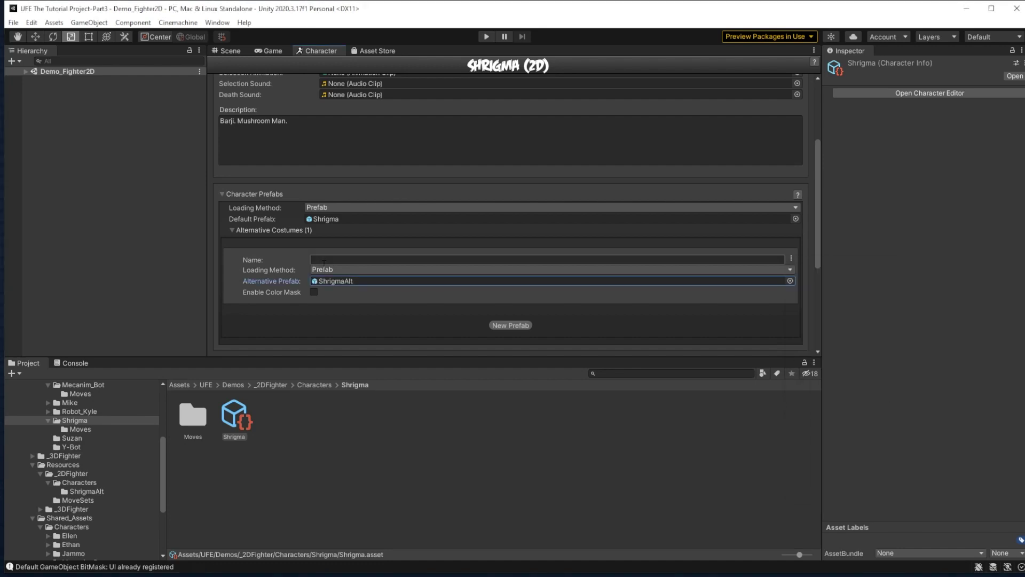